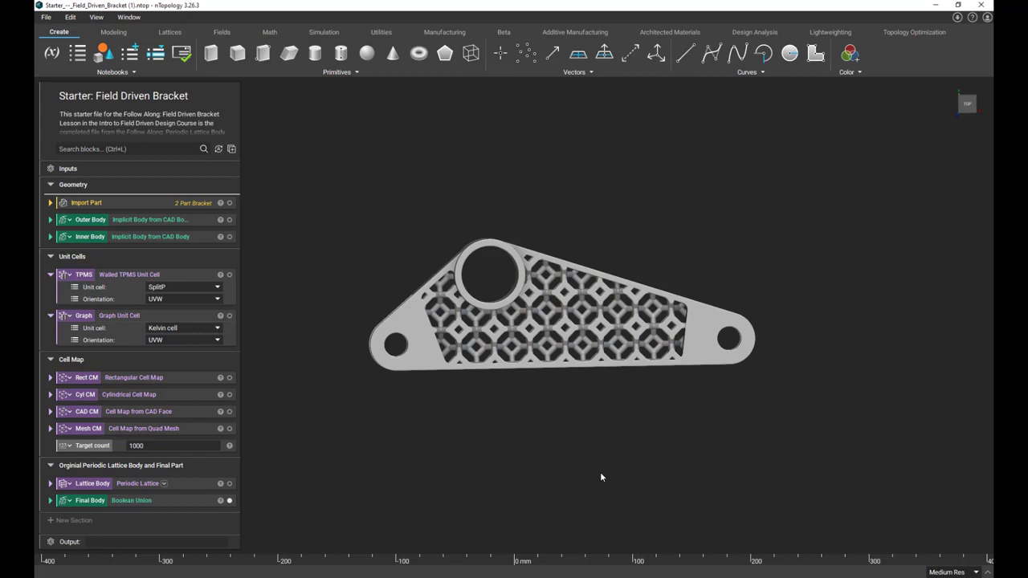
- Expand the Lattice Body and Final Body blocks to examine their inputs, including the lattice thickness
click(50, 483)
scroll(53, 486, down, 1)
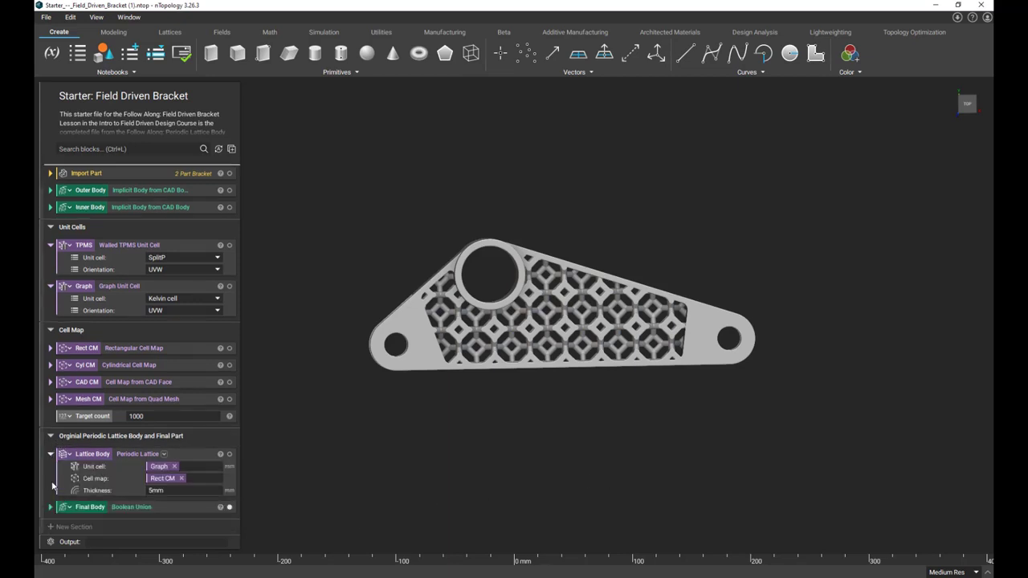
click(51, 507)
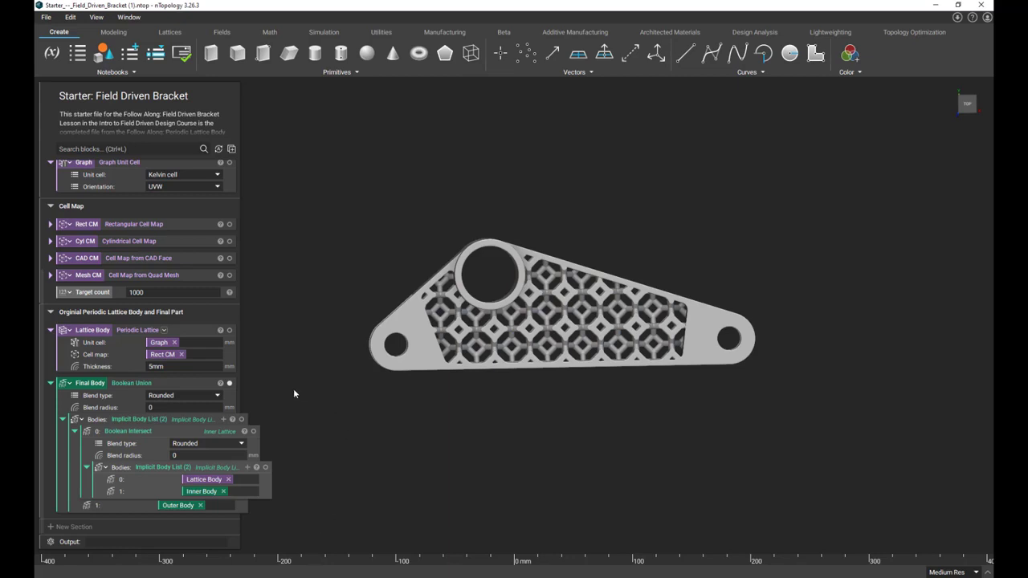
click(184, 366)
click(309, 369)
- Add a new notebook section named "Field Driven Lattice Designs"
click(74, 528)
text(Field)
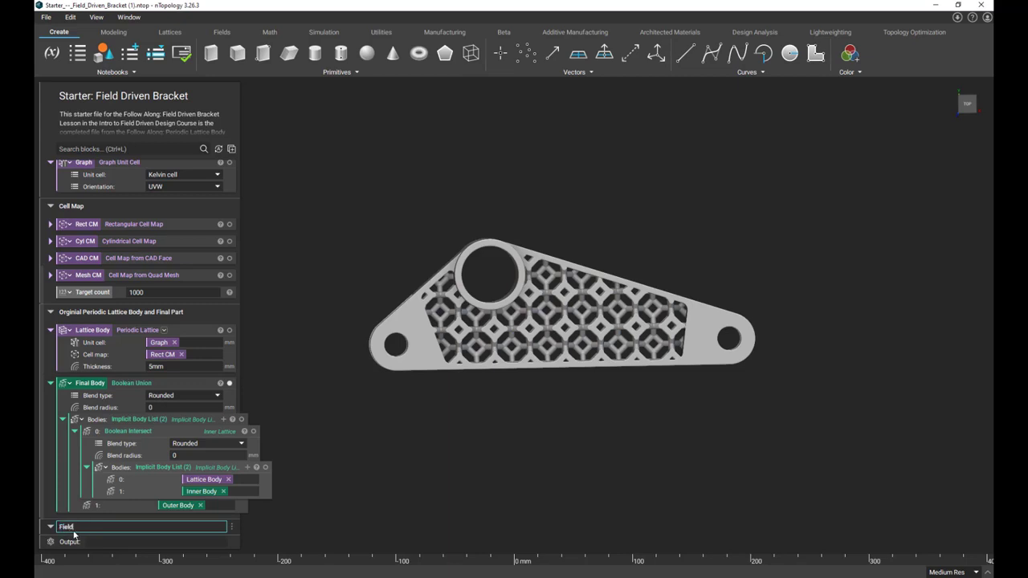
text( Driven Lattice Designs)
key(Return)
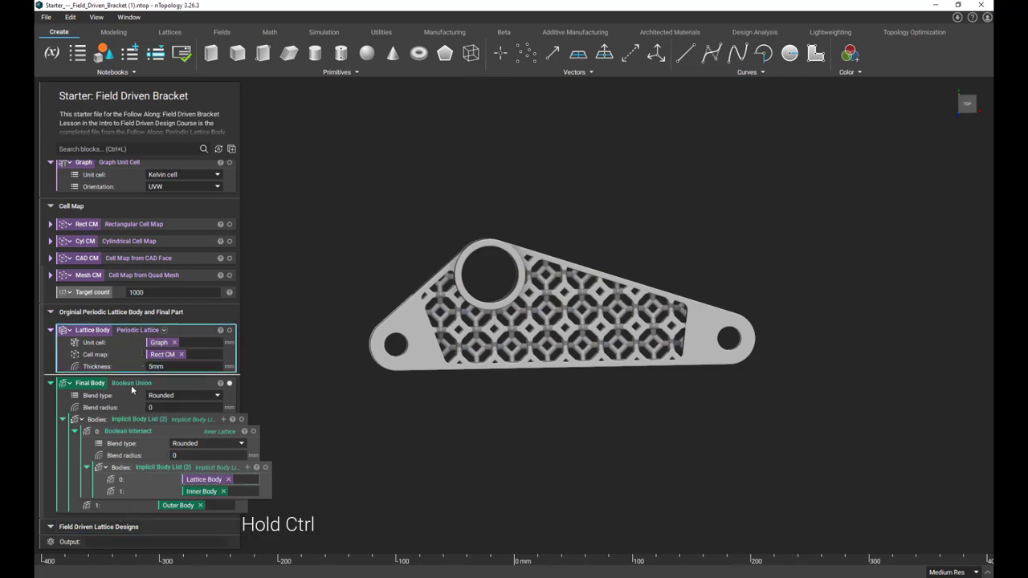
- Duplicate the Lattice Body and Final Body blocks into the Field Driven Lattice Designs section and collapse the Unit Cells, Cell Map and original lattice sections
key(ctrl)
ctrl+click(129, 333)
scroll(136, 487, down, 1)
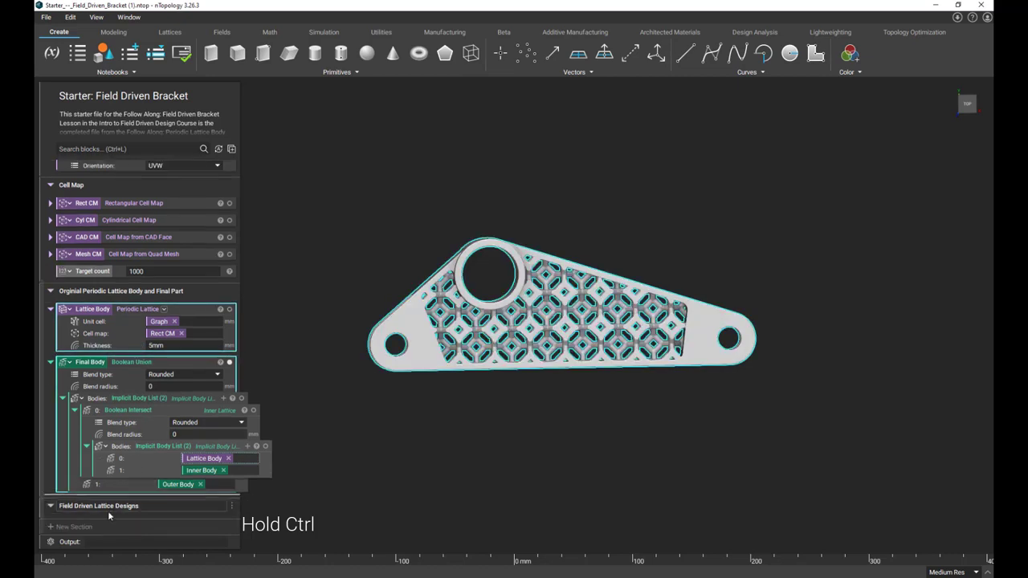
key(ctrl+c)
click(107, 515)
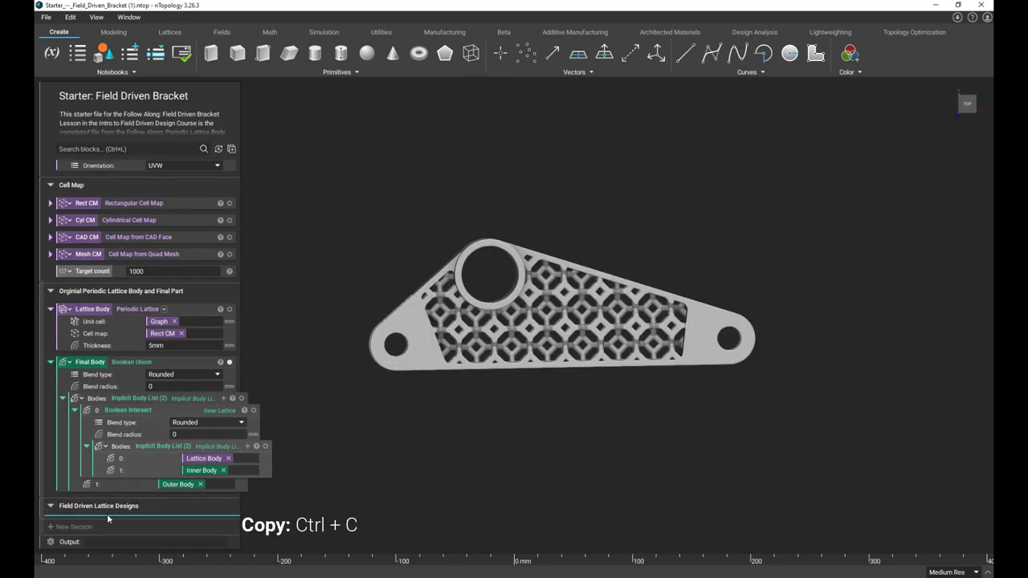
key(ctrl+v)
scroll(99, 358, down, 3)
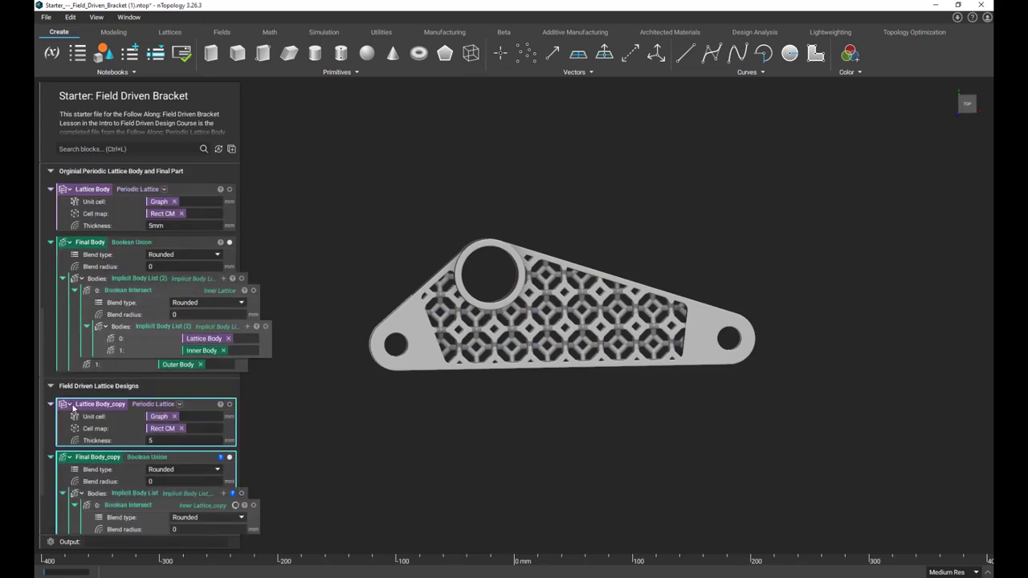
scroll(89, 322, up, 2)
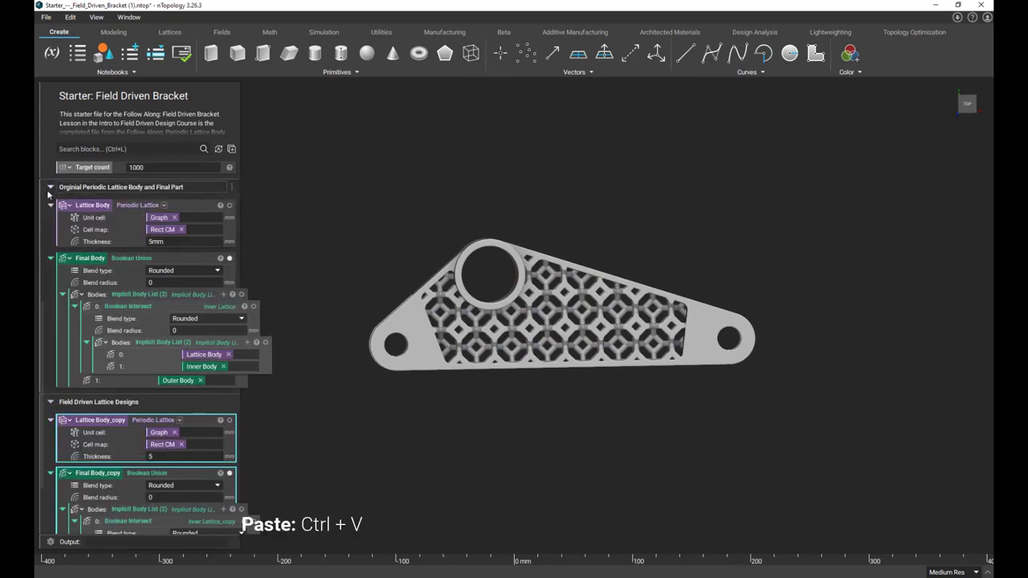
click(49, 189)
click(50, 190)
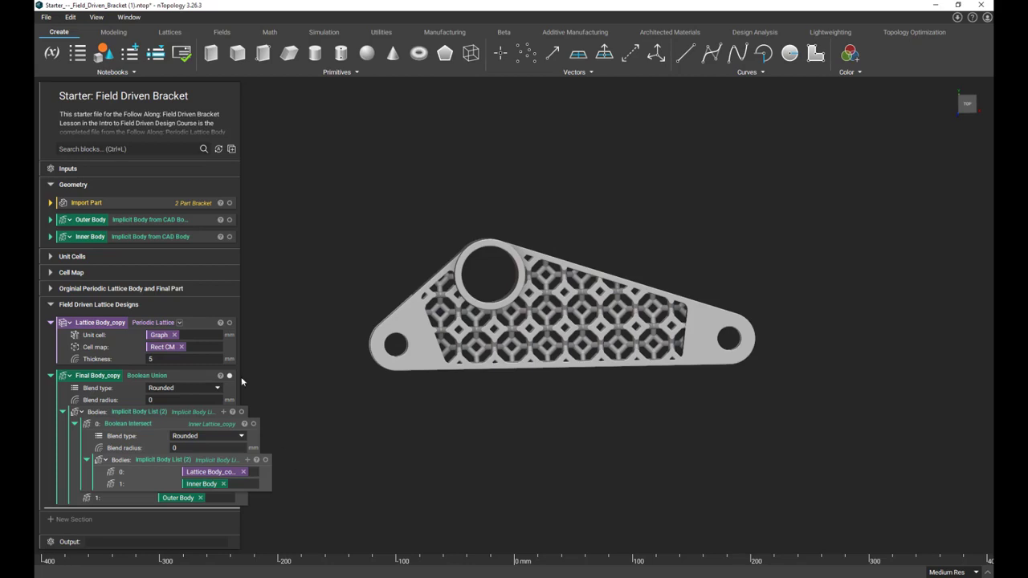
- Add a Ramp block below the copied bodies and collapse the Final Body_copy block
click(110, 148)
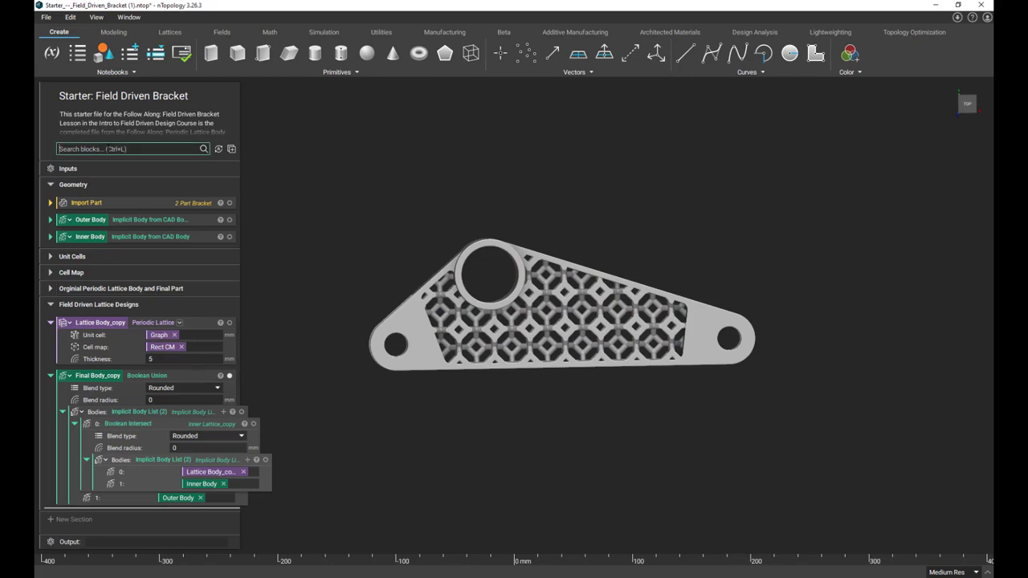
text(ramp)
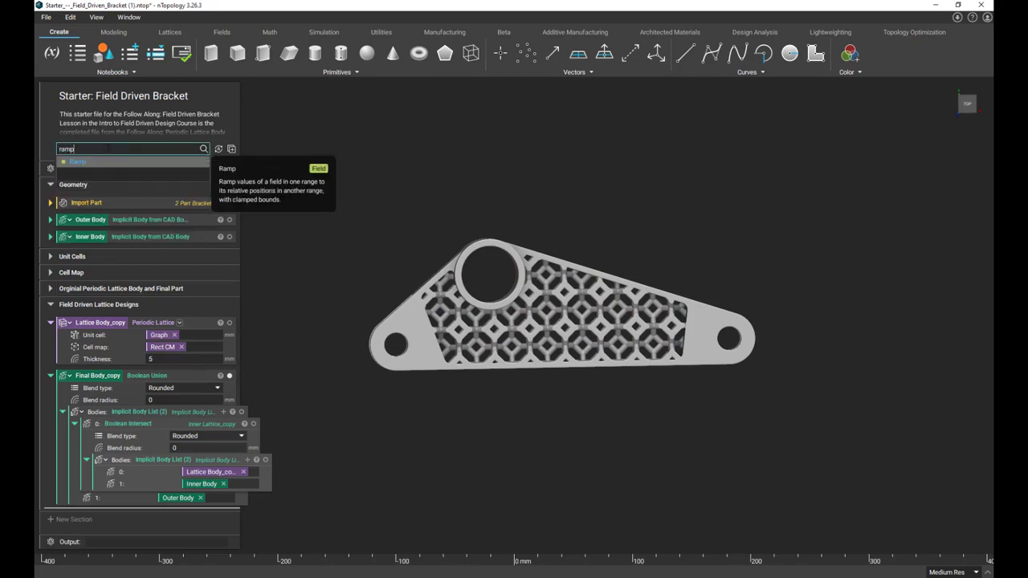
click(112, 166)
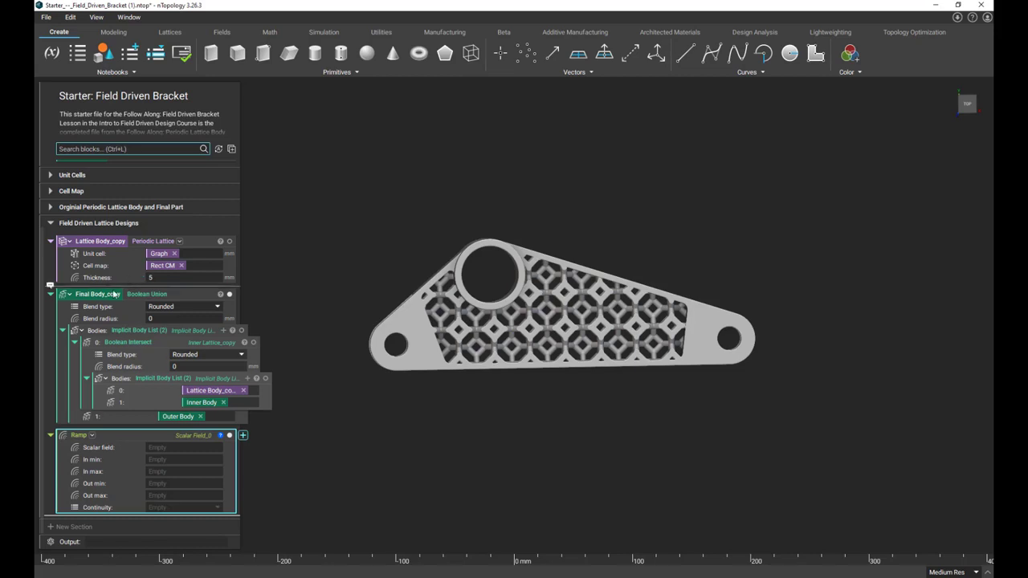
click(50, 294)
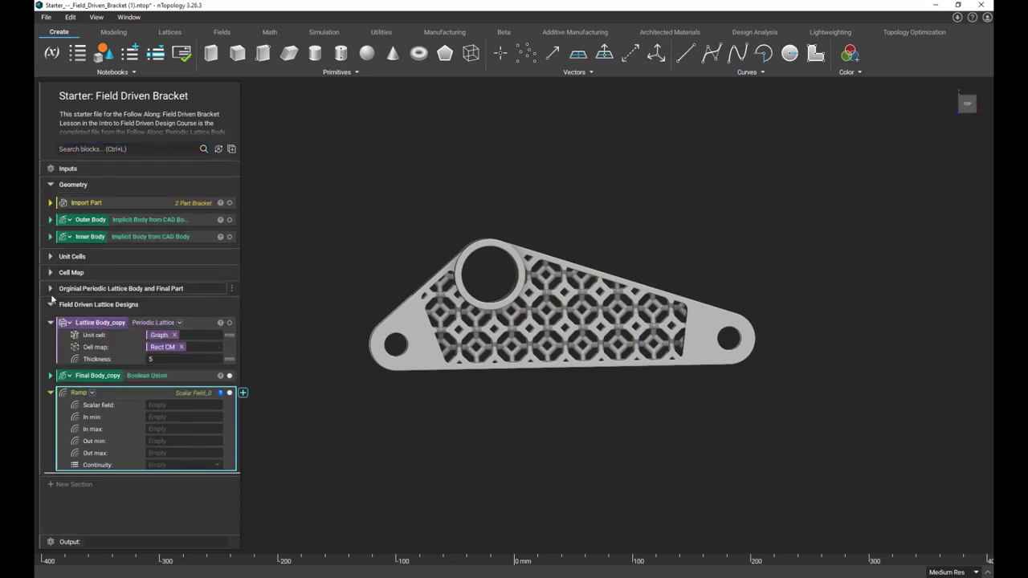
- Set the Ramp's scalar field to a Plane from Normal block
click(171, 404)
text(p)
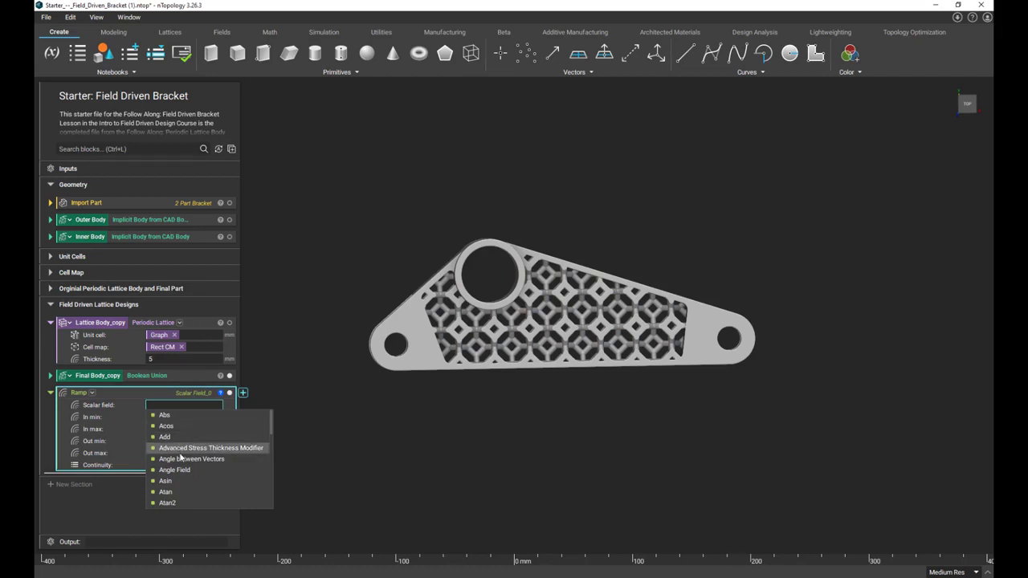
text(l)
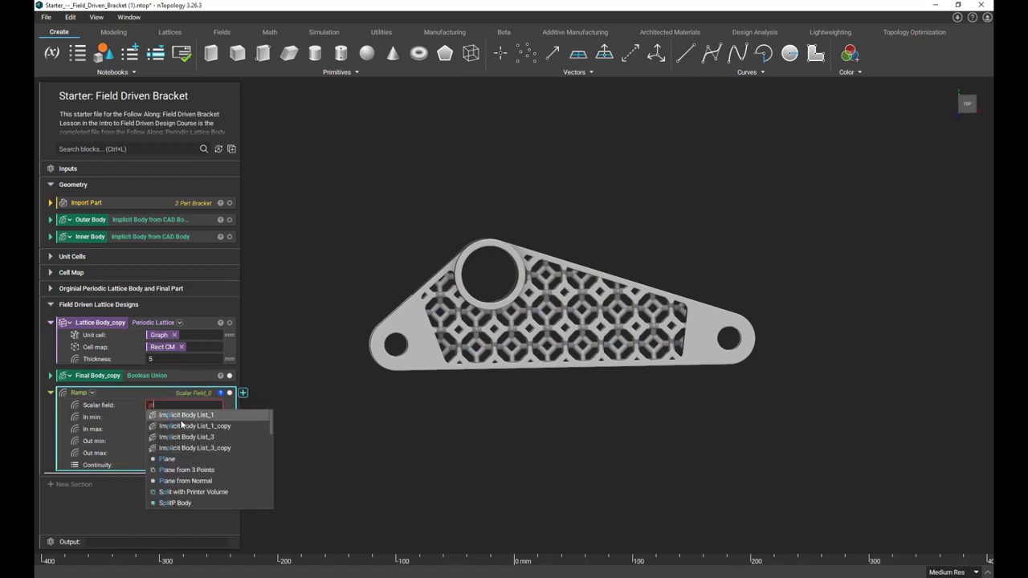
click(185, 480)
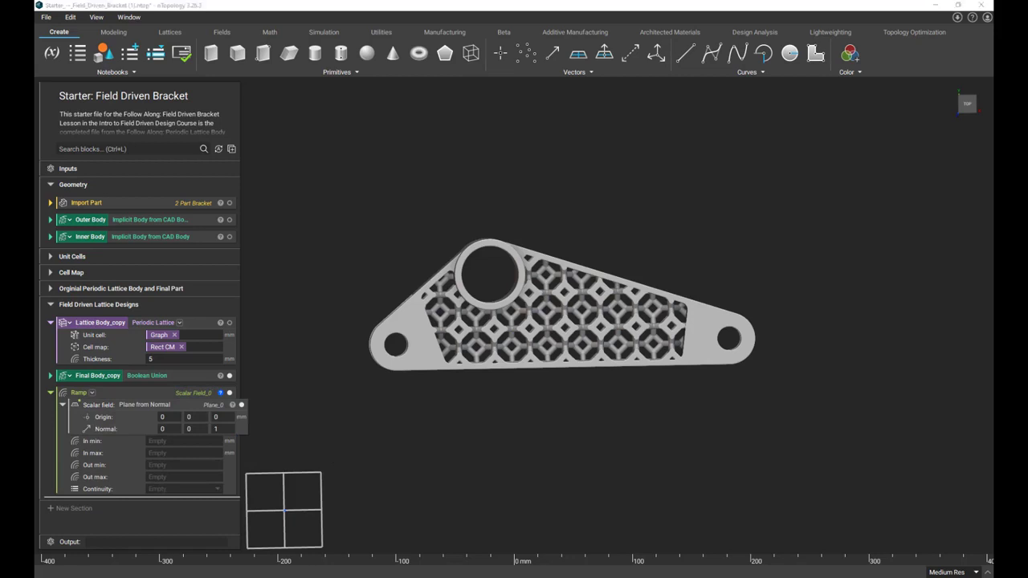
- Move the plane's origin freehand to about 110.43, 120.11, 0 at the bracket's lower edge
click(270, 513)
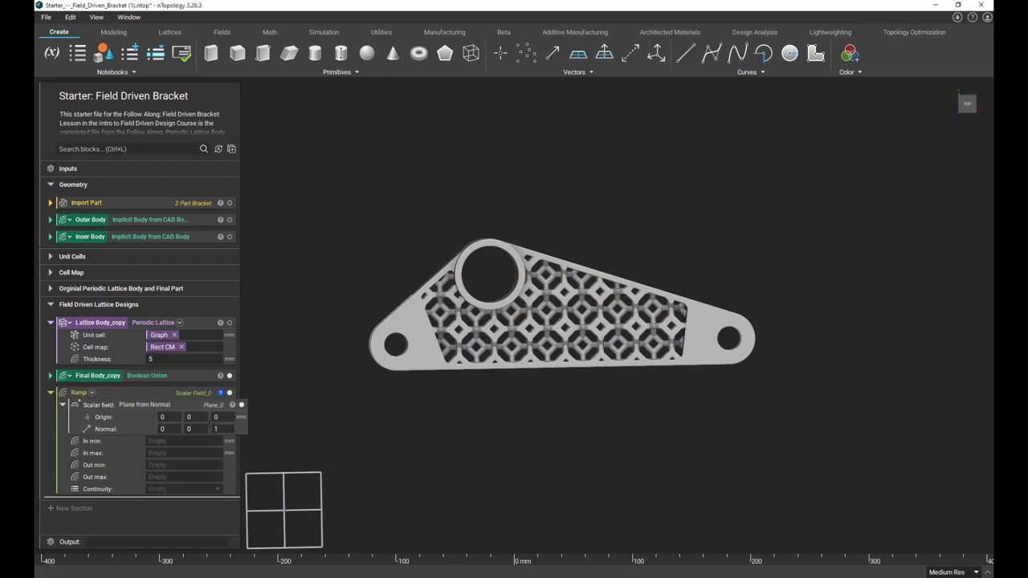
click(192, 416)
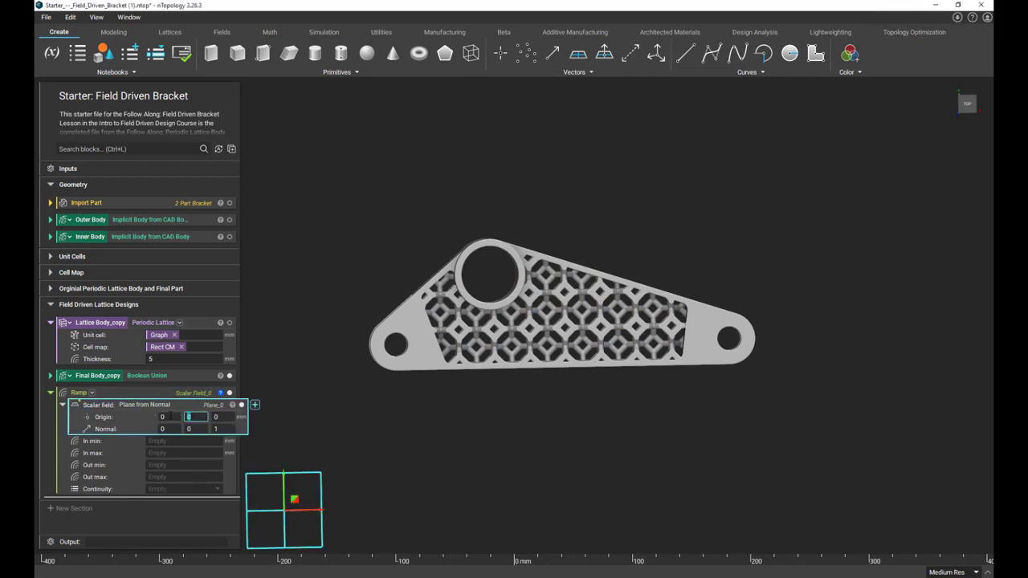
drag(296, 500, 425, 358)
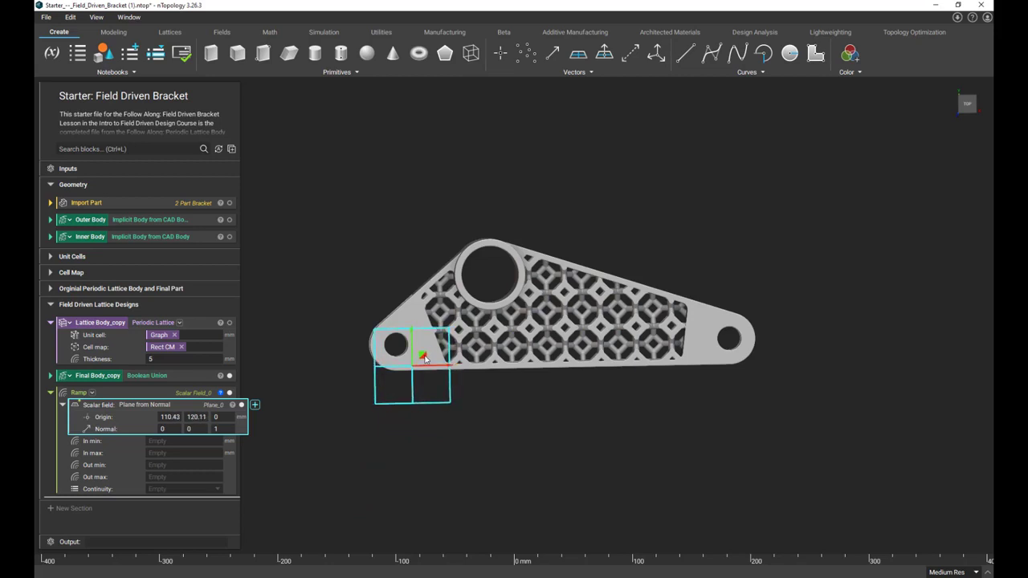
click(493, 479)
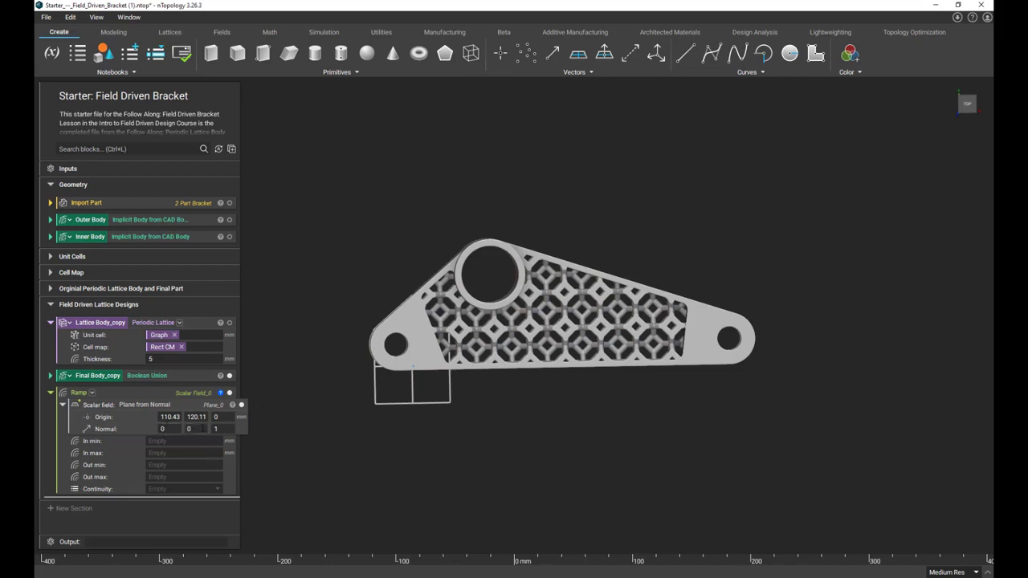
- Set the plane's normal to 0, 1, 0
click(202, 429)
text(1)
key(Tab)
text(0)
key(Return)
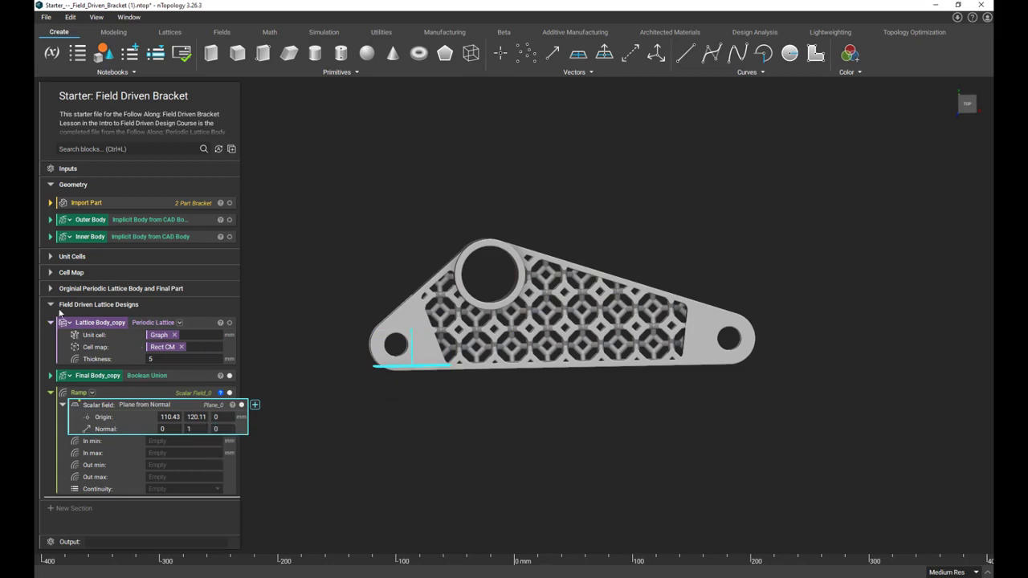
- Set the plane's origin to the min point of the Inner Body's bounding box
click(132, 239)
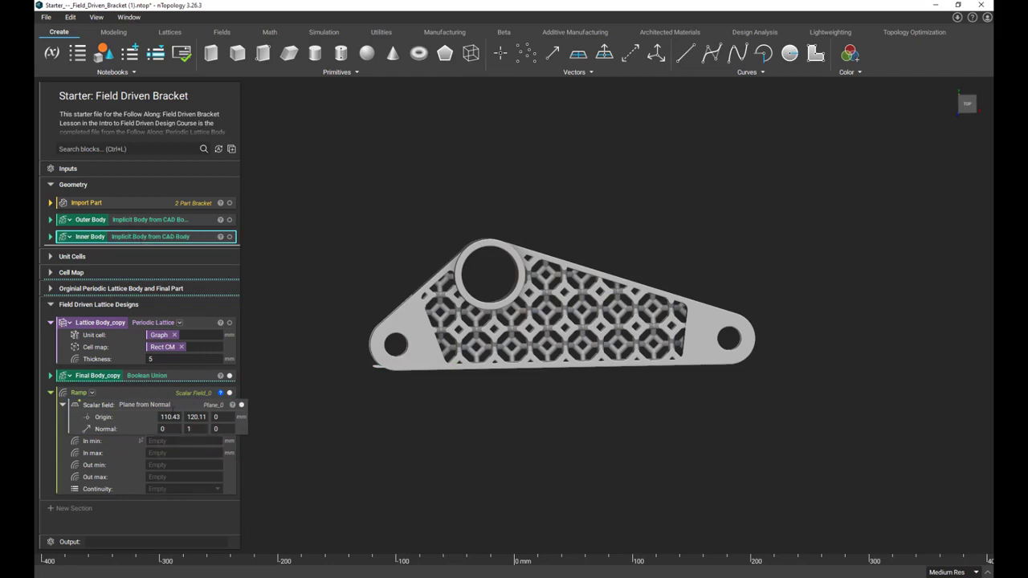
click(169, 417)
text(Inner)
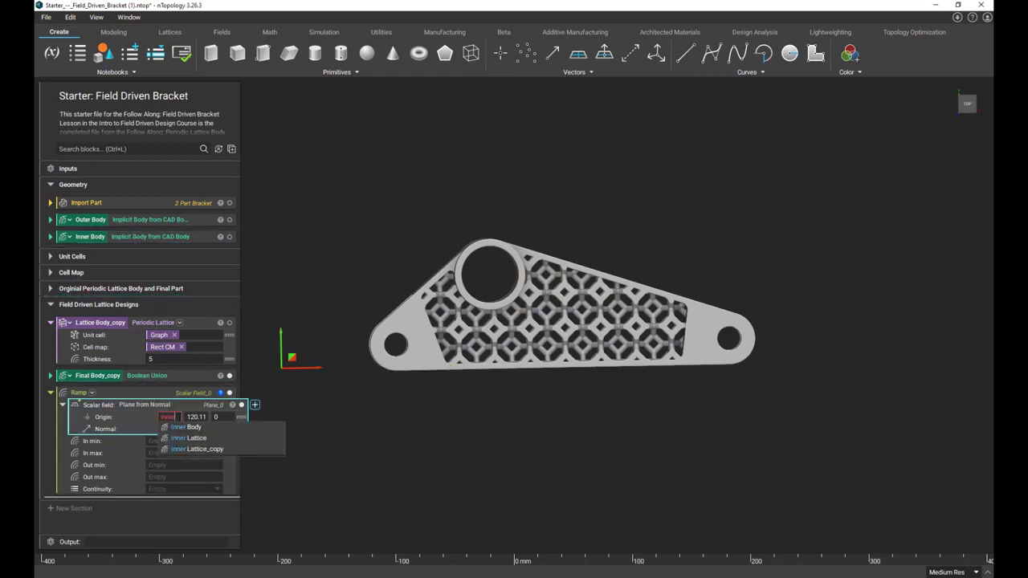
click(178, 426)
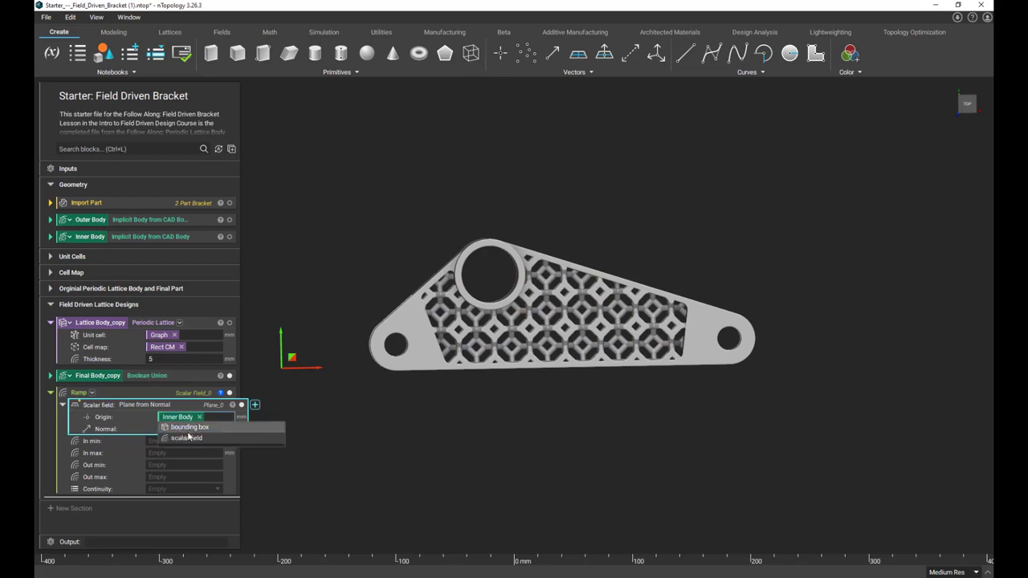
click(188, 430)
click(183, 438)
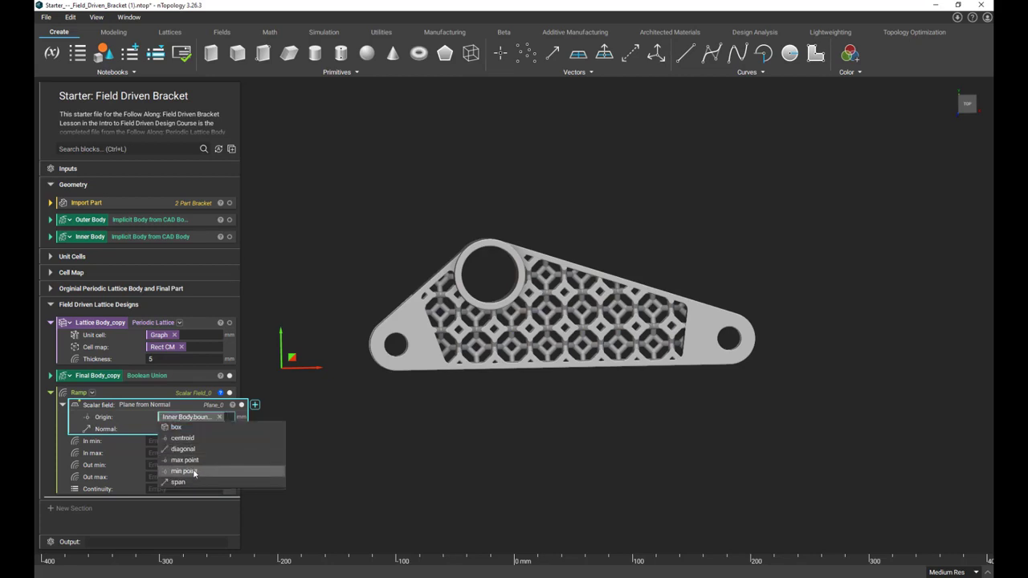
click(412, 421)
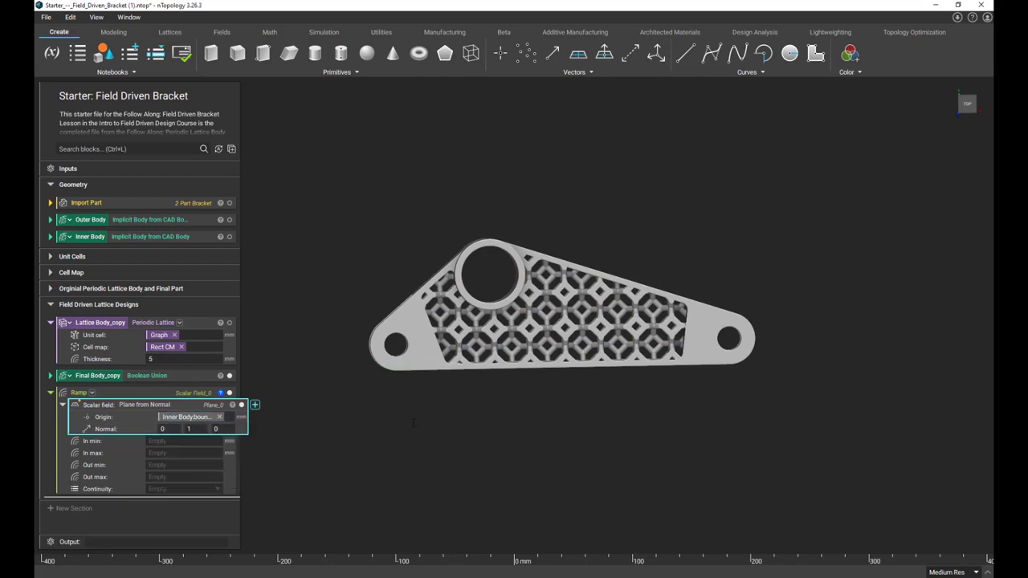
- Show the plane in the Field Viewer, centred over the bracket, with a size of 500
key(Return)
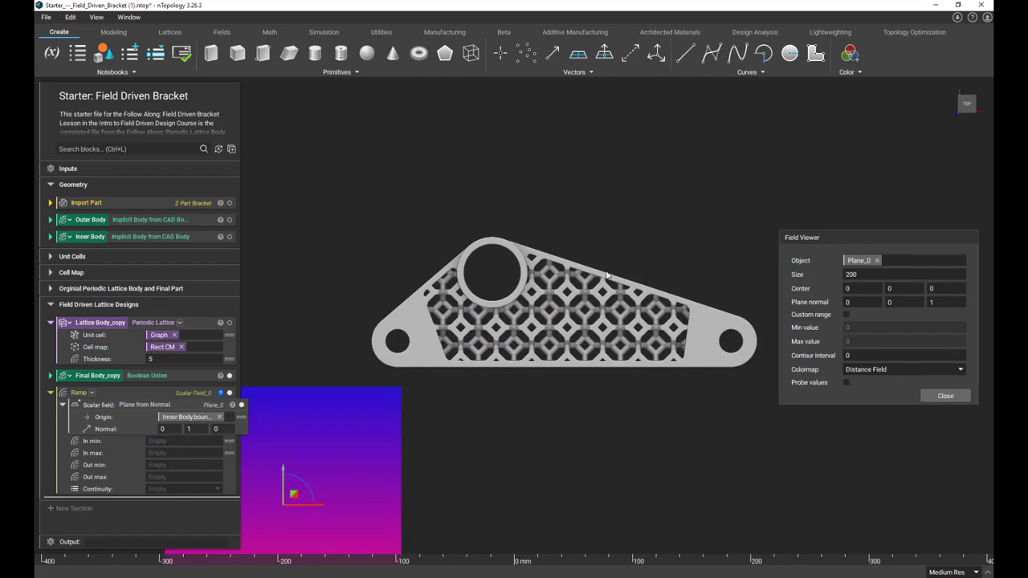
key(f)
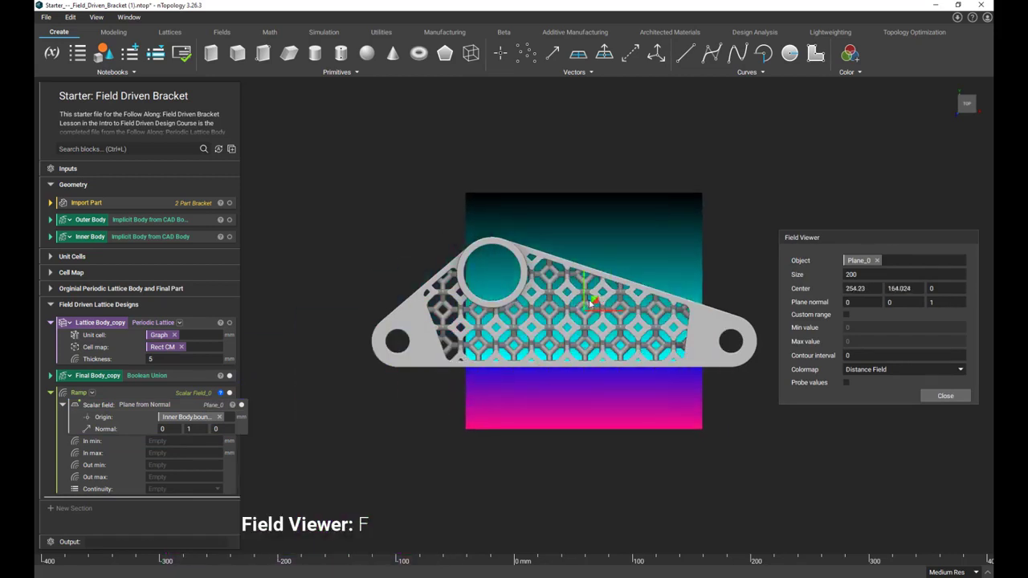
double_click(851, 273)
text(500)
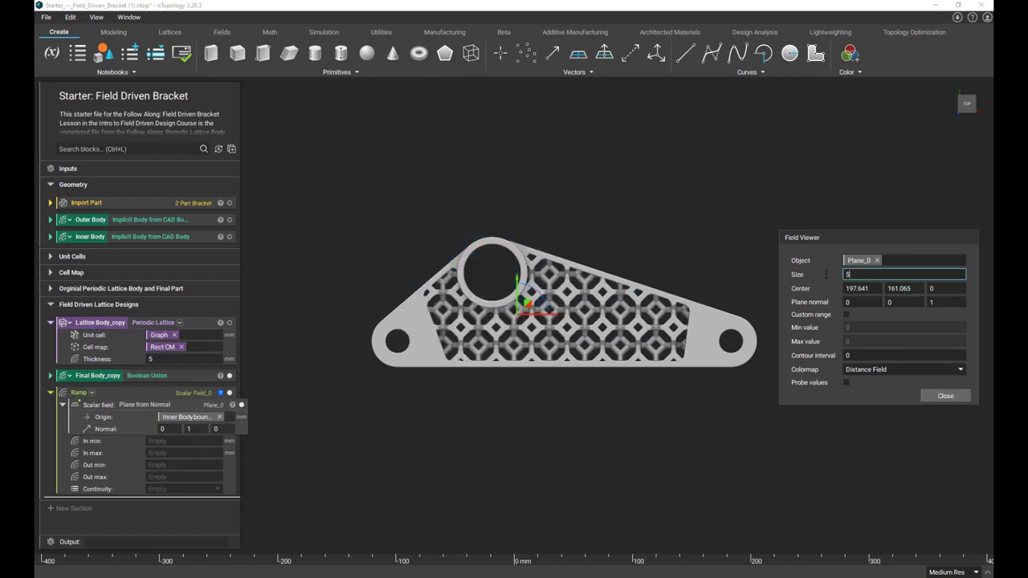
- Set the Field Viewer's contour interval to 5 and enable probe values to read the plane's distances around the bracket
click(851, 355)
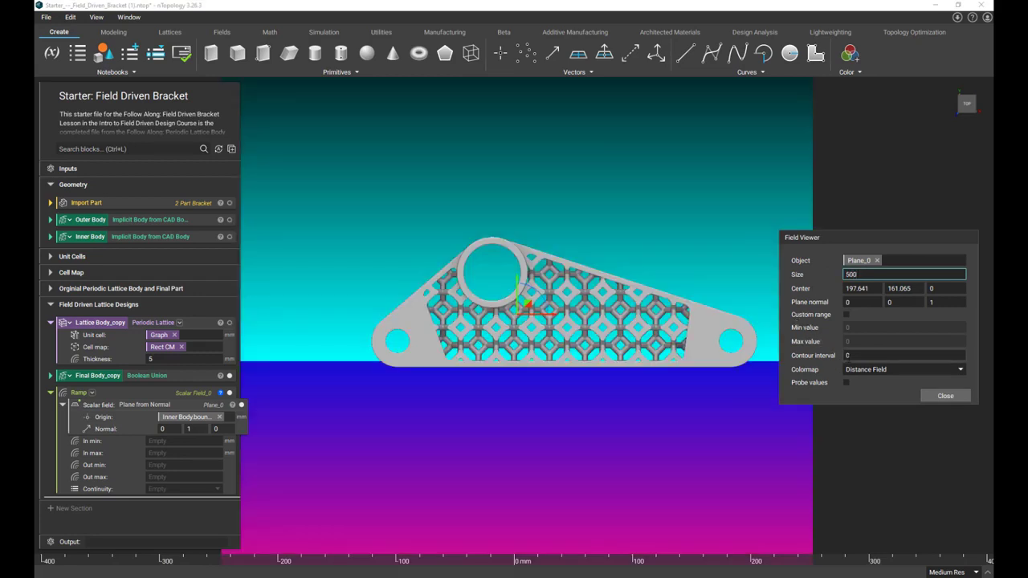
text(5)
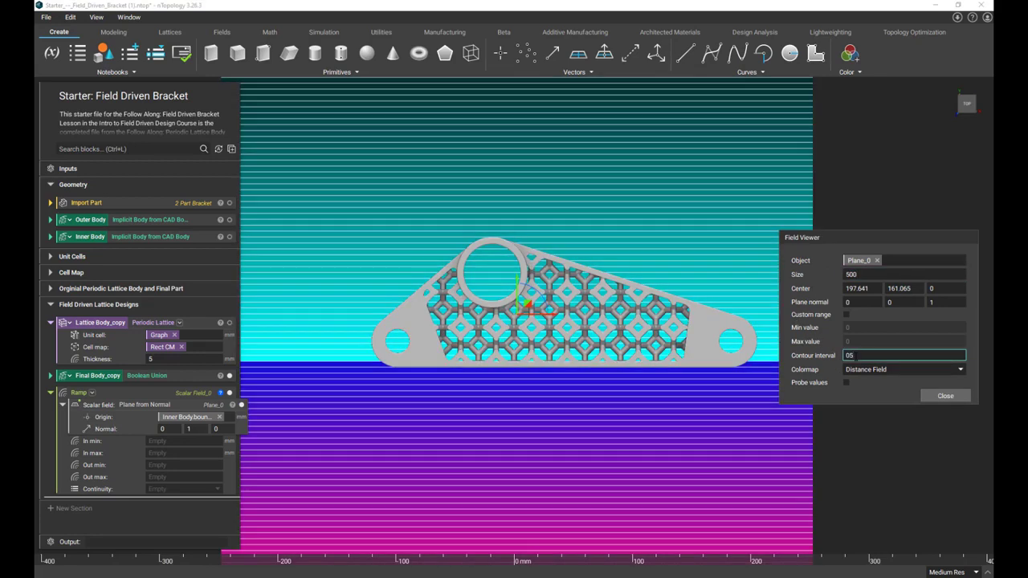
click(846, 382)
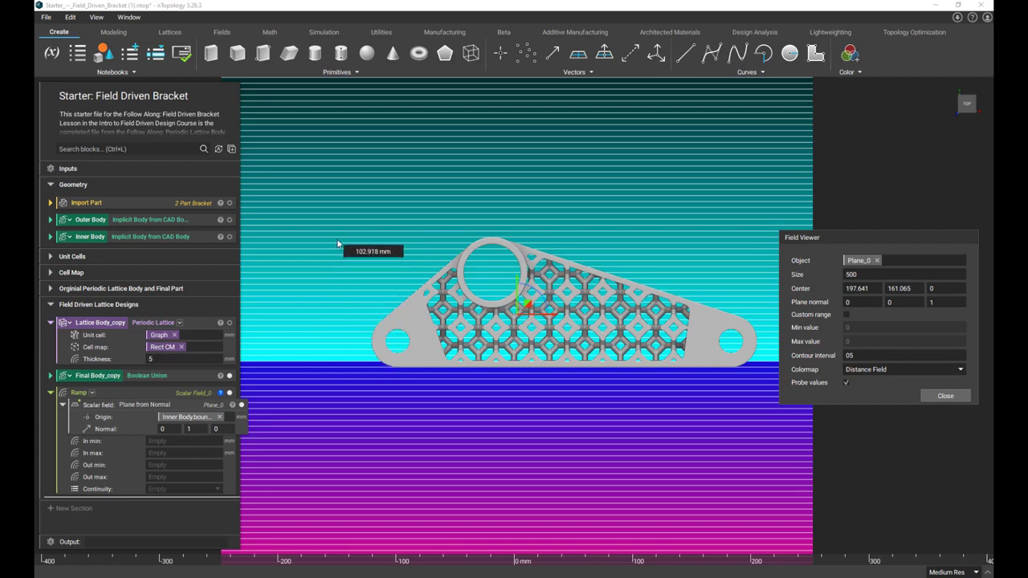
click(159, 406)
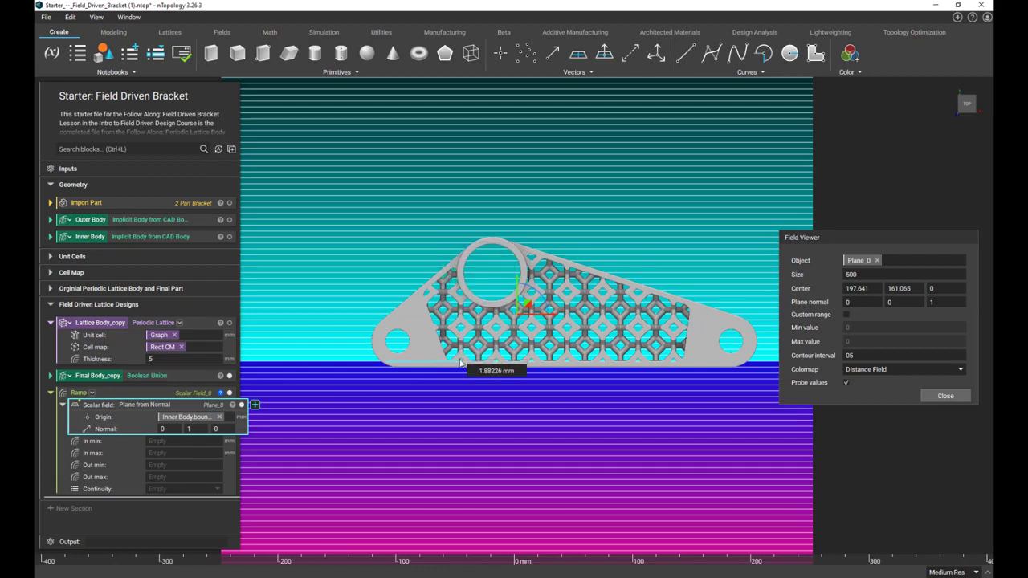
- Set the Ramp's In min to 0 and In max to 95 mm
click(166, 440)
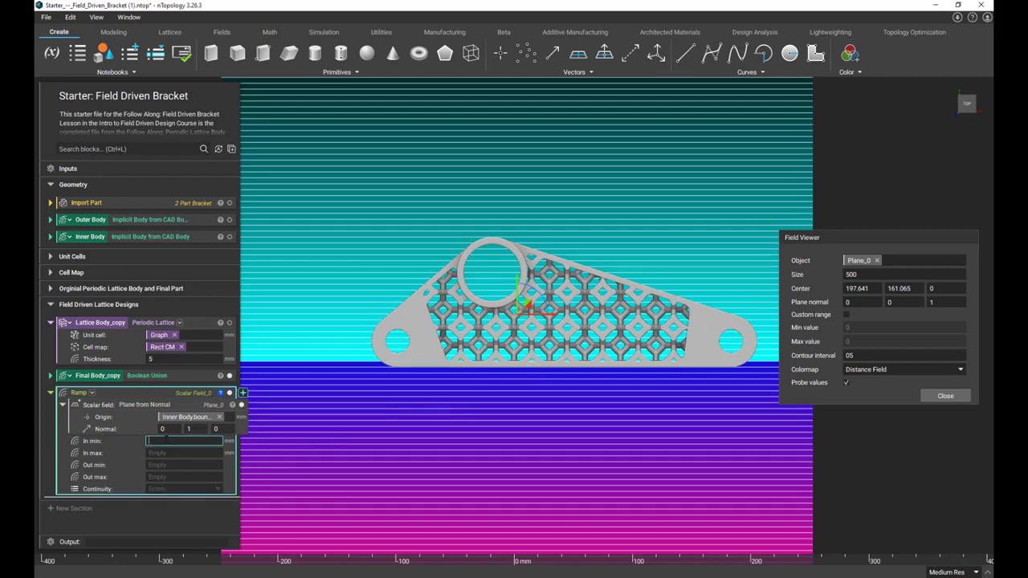
text(0)
key(Tab)
text(95mm)
key(Return)
- Set the Ramp's Out min to 3 mm, Out max to 8 mm and continuity to Geometric (C0)
click(171, 467)
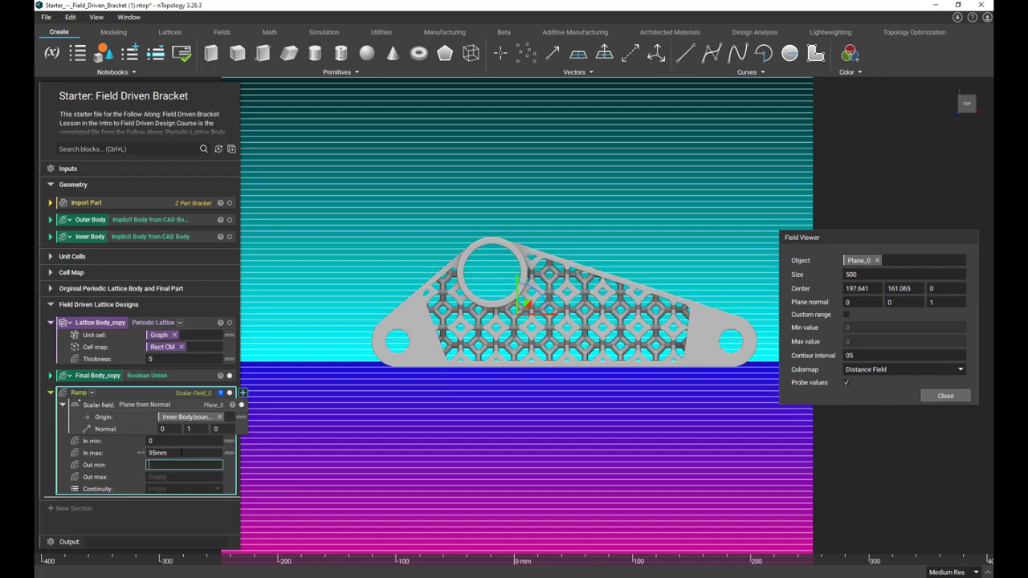
text(3mm)
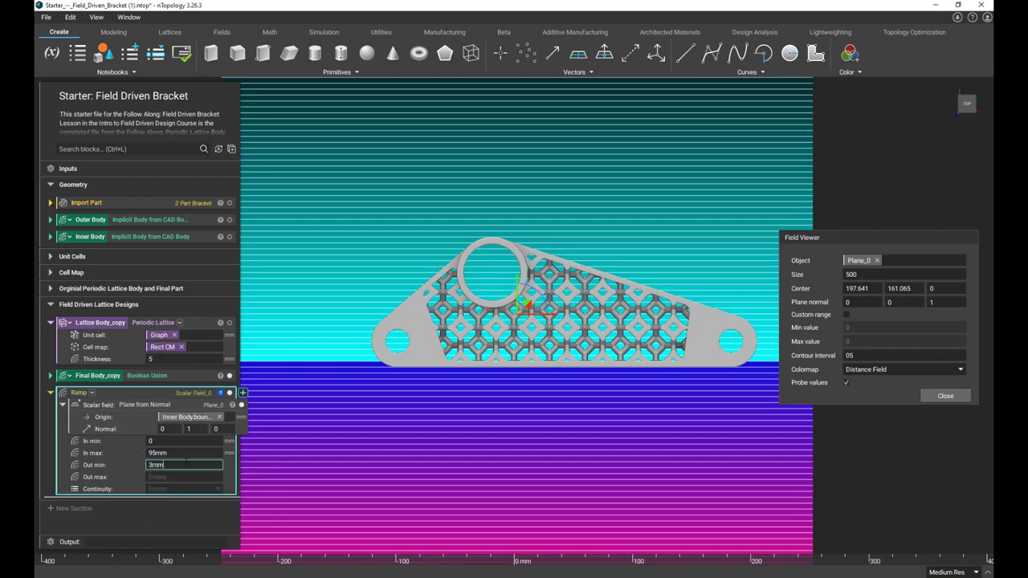
key(Tab)
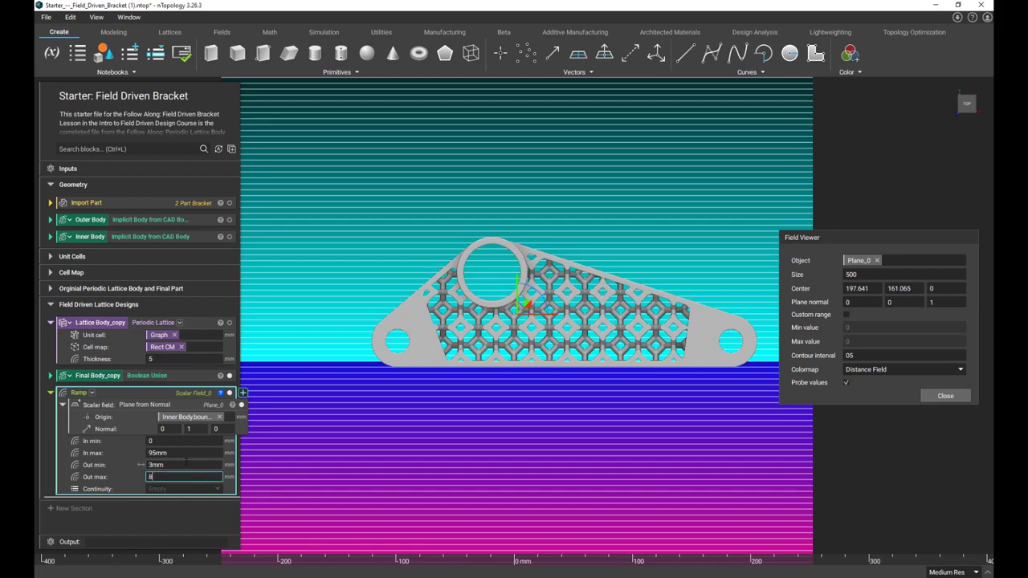
key(Tab)
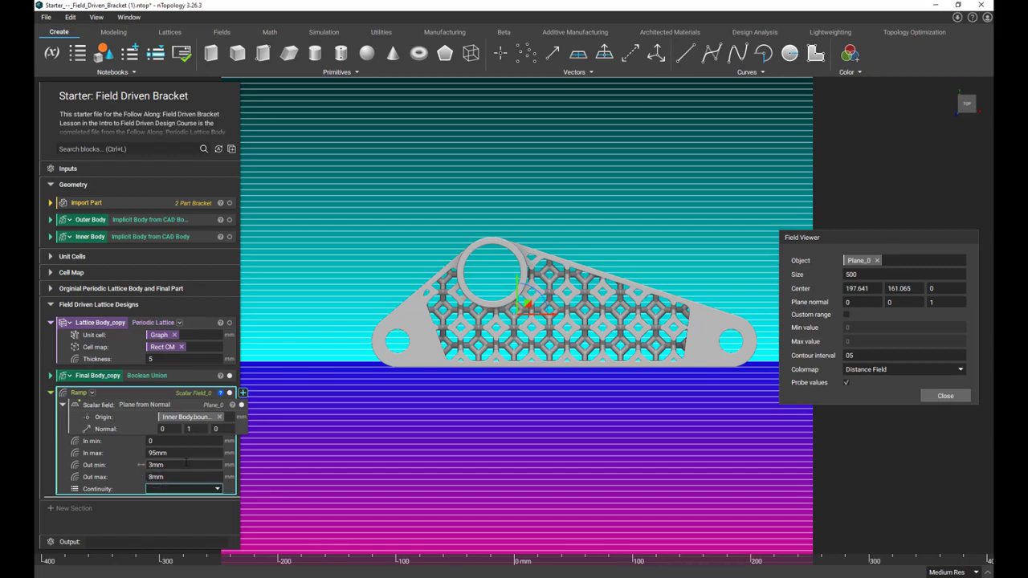
click(173, 488)
click(154, 492)
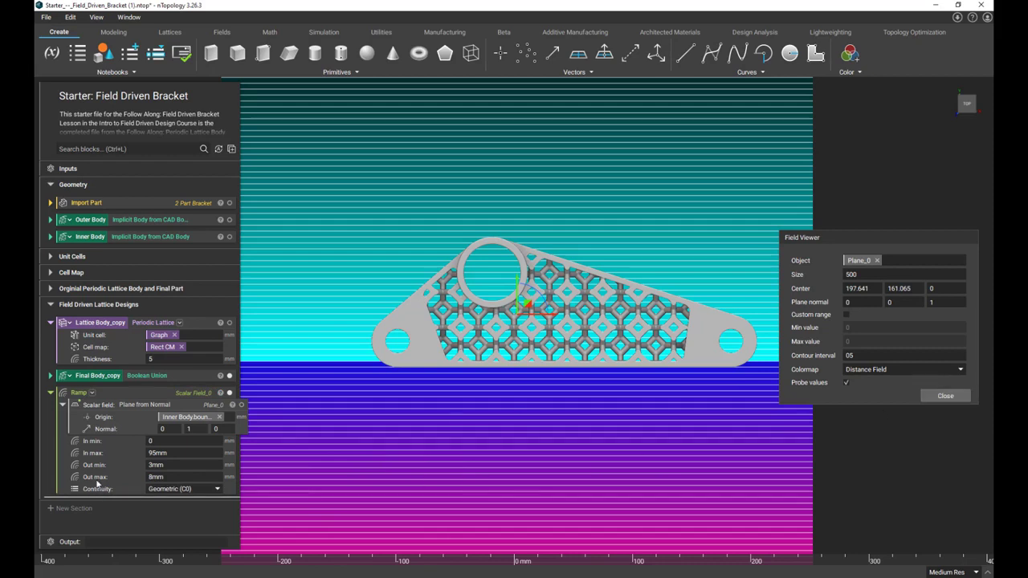
- Turn the completed Ramp block into a variable named Ramp Thickness
right_click(140, 388)
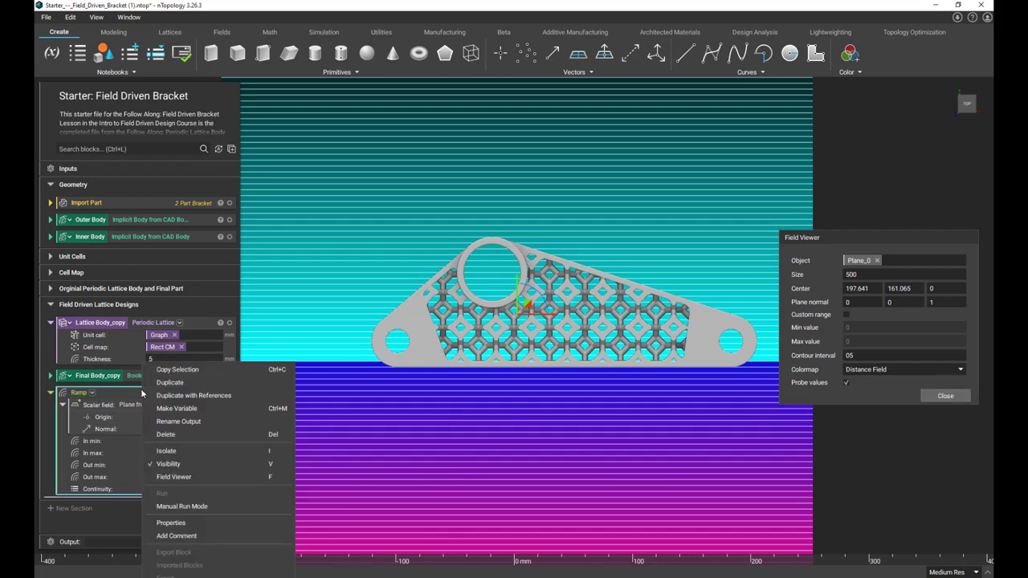
click(178, 421)
text(Ramp Thickness)
key(Return)
- Use Ramp Thickness as the thickness of Lattice Body_copy and isolate Final Body_copy to inspect the graded lattice
drag(112, 393, 140, 356)
click(168, 376)
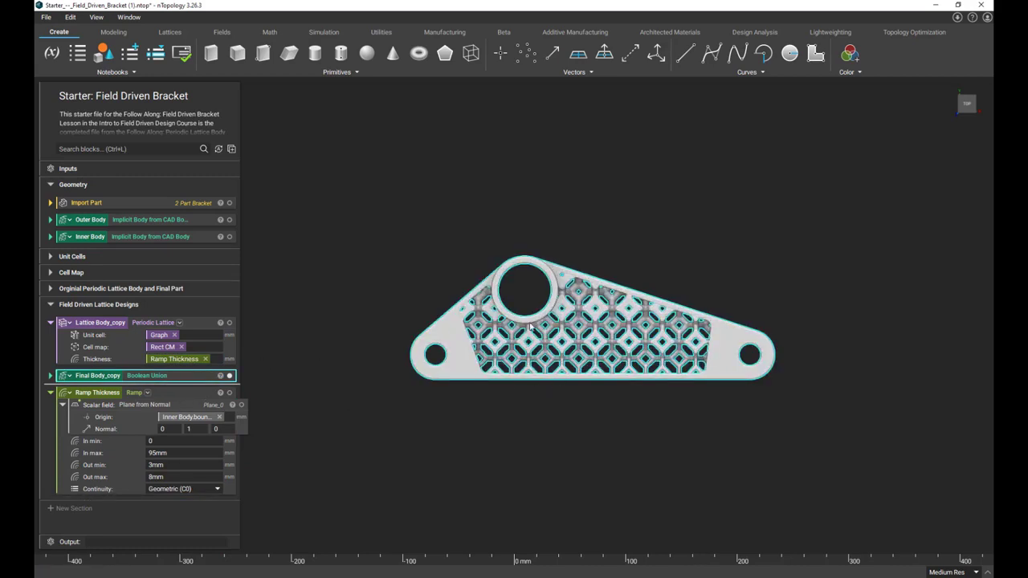
scroll(529, 275, up, 3)
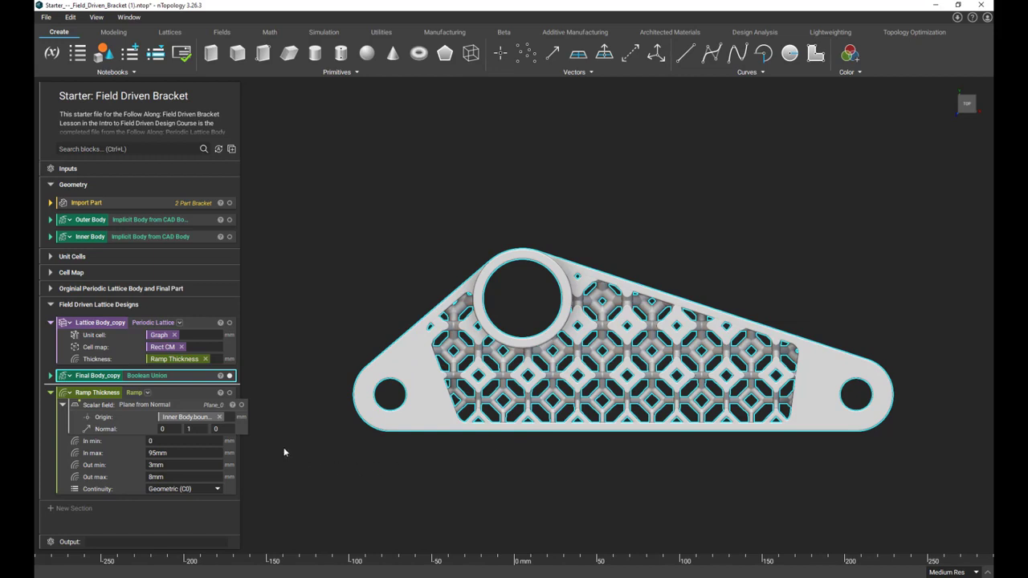
- Add a second, empty Ramp block above Ramp Thickness in the Field Driven Lattice Designs section
click(127, 408)
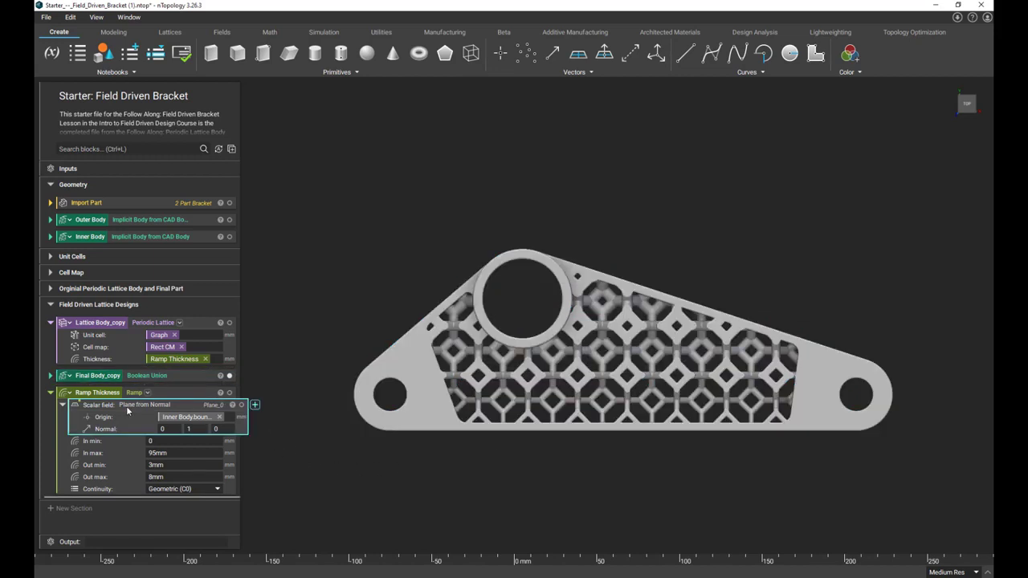
click(118, 390)
click(83, 148)
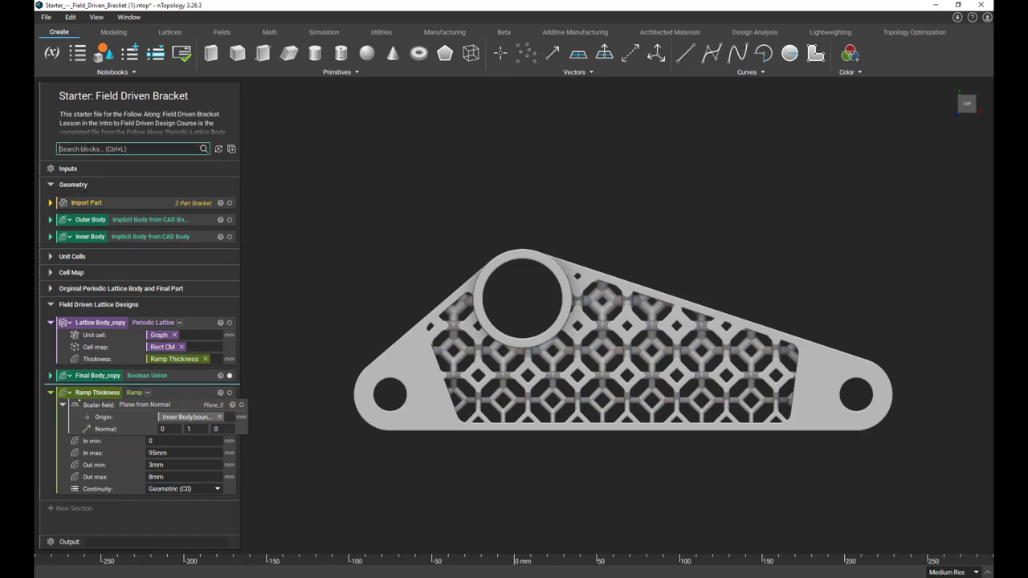
text(ramp)
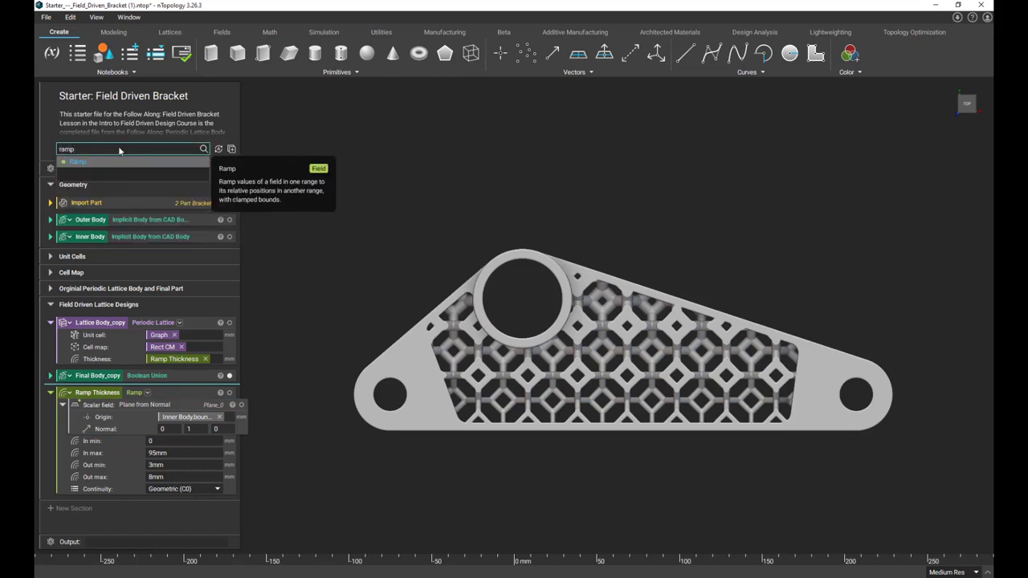
click(115, 160)
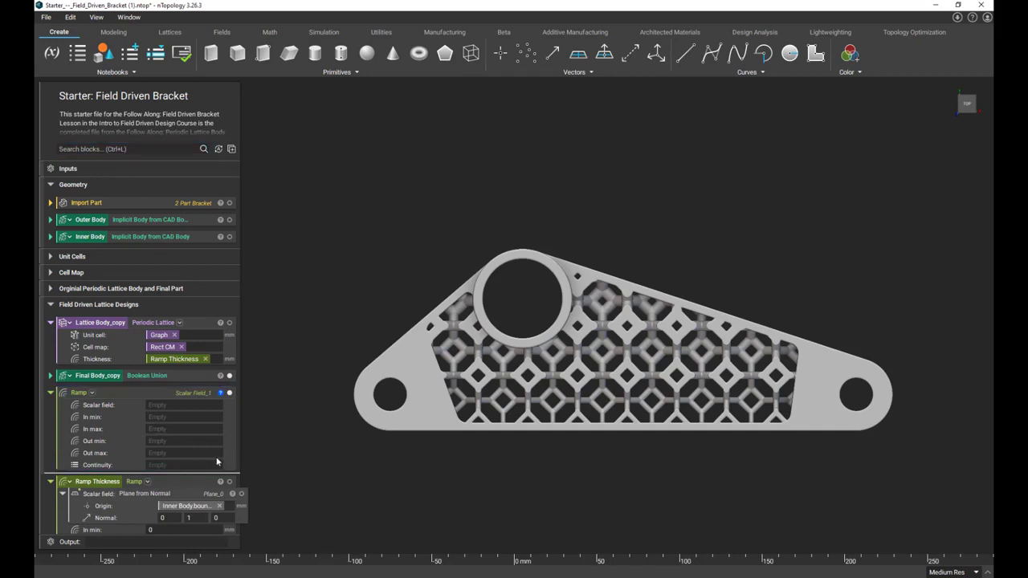
scroll(234, 464, down, 3)
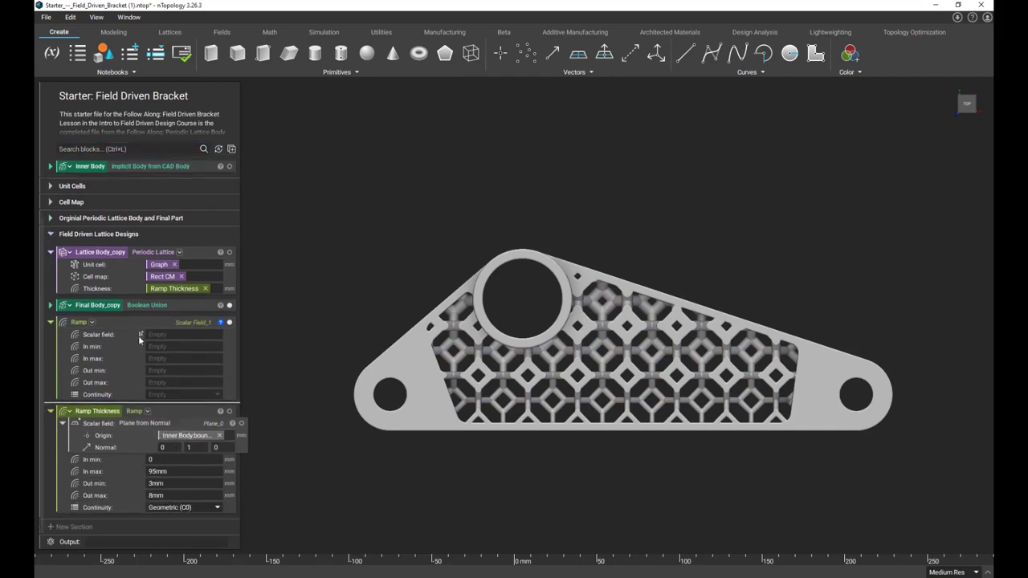
- Add a Boolean Union block below Ramp Thickness
click(113, 424)
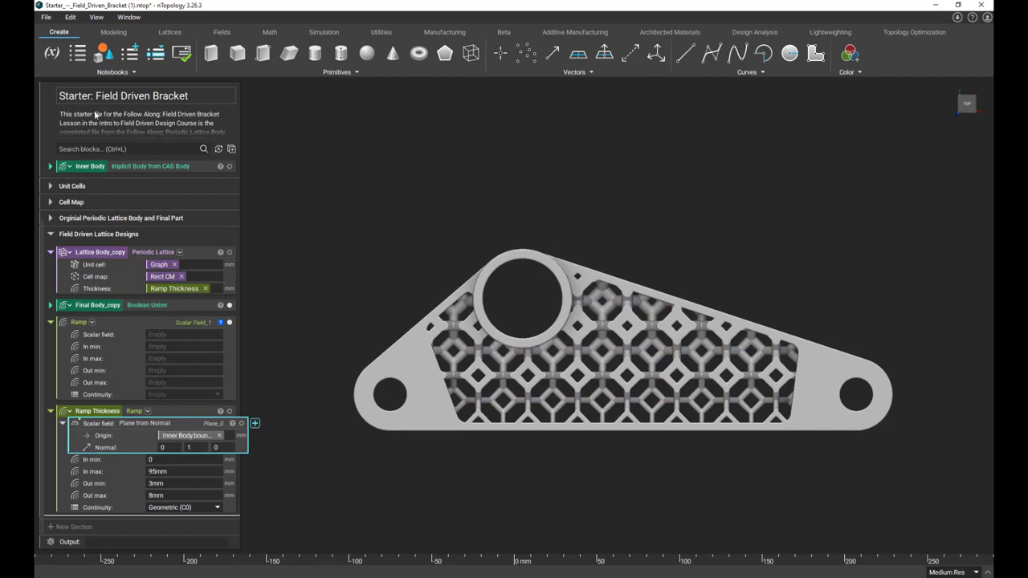
click(88, 149)
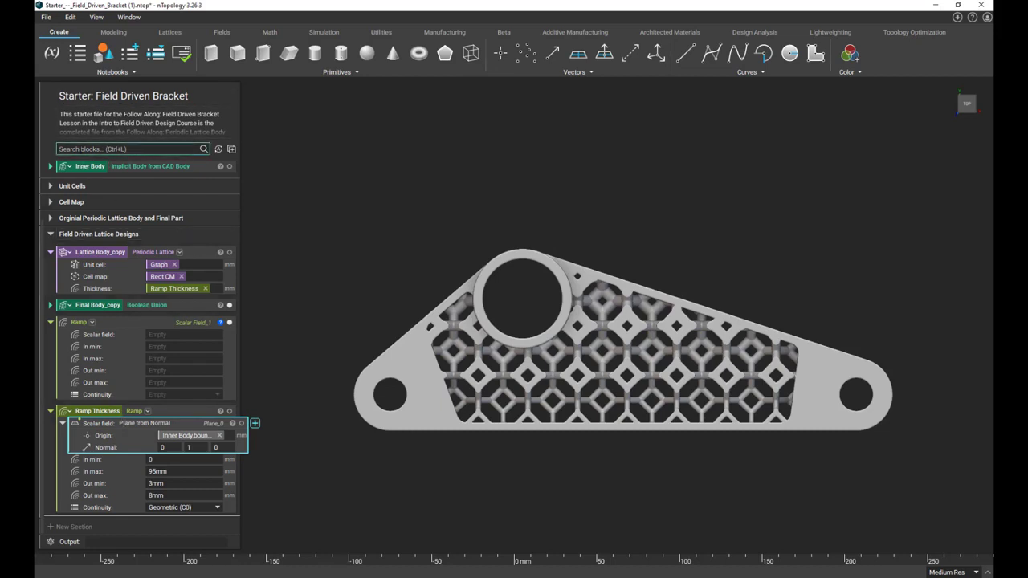
text(boo)
click(90, 183)
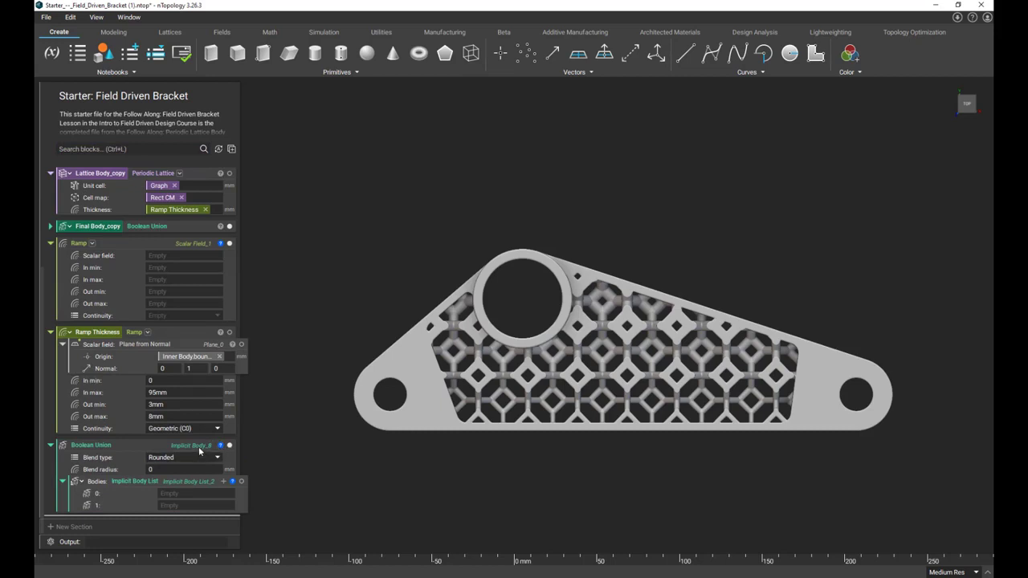
- Turn the Plane from Normal inside Ramp Thickness into a variable named Ramp Plane
right_click(129, 347)
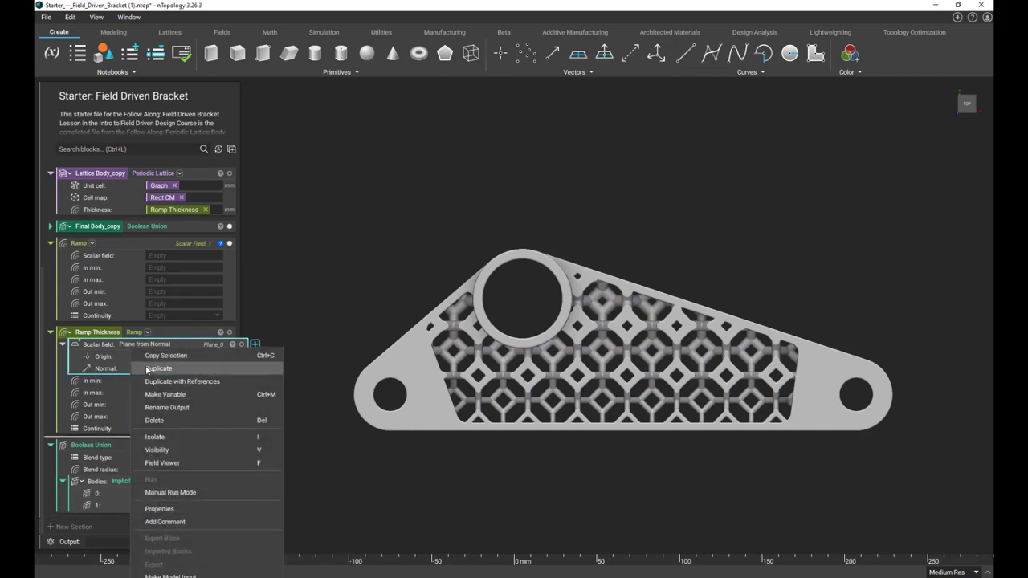
click(164, 394)
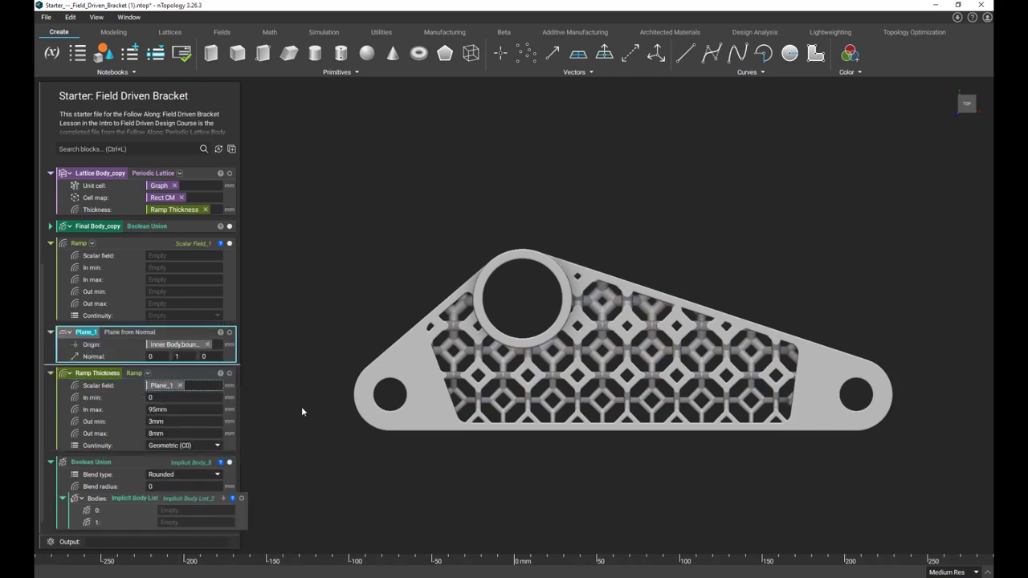
text(Ramp Plane)
key(Return)
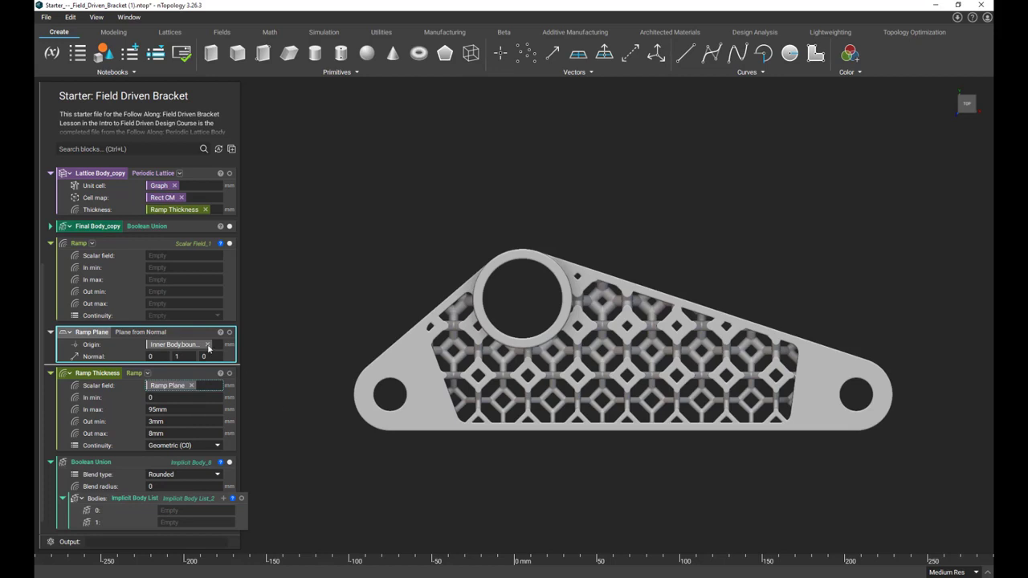
- Set Ramp Plane and a new Plane from Normal as the Boolean Union's two bodies, and show Final Body_copy again
click(50, 373)
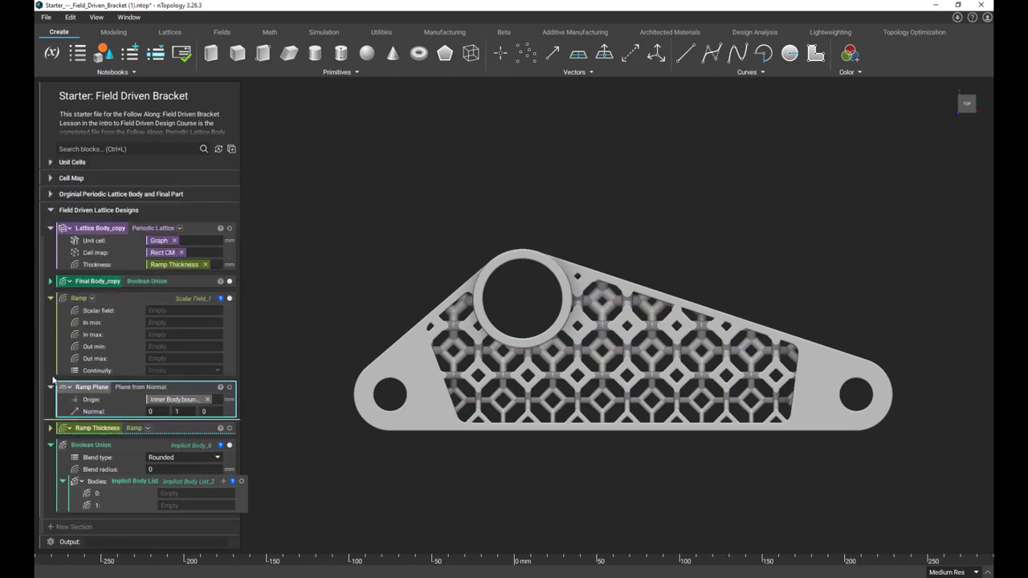
drag(109, 394, 182, 493)
click(185, 505)
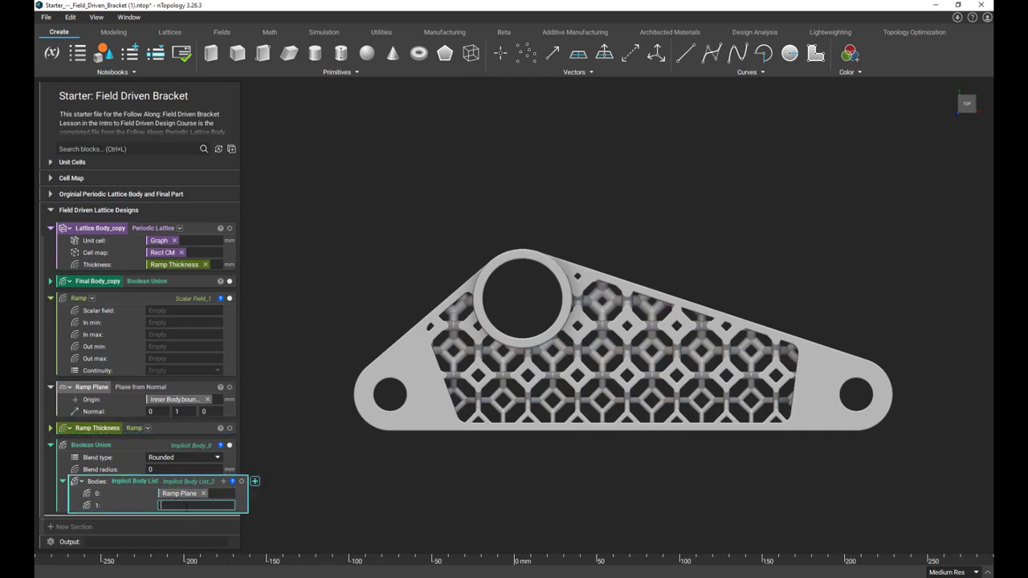
text(pl)
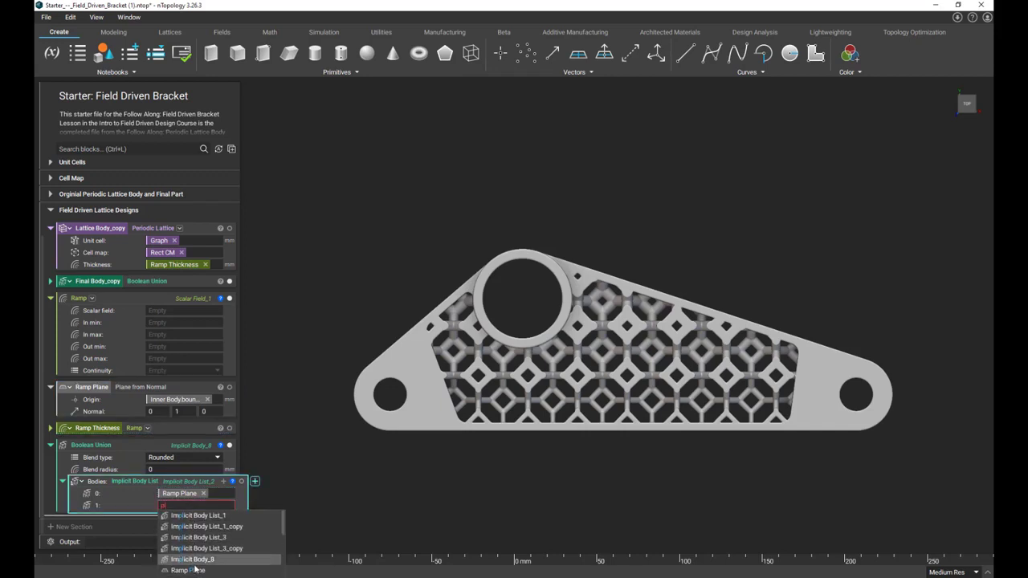
text(ane)
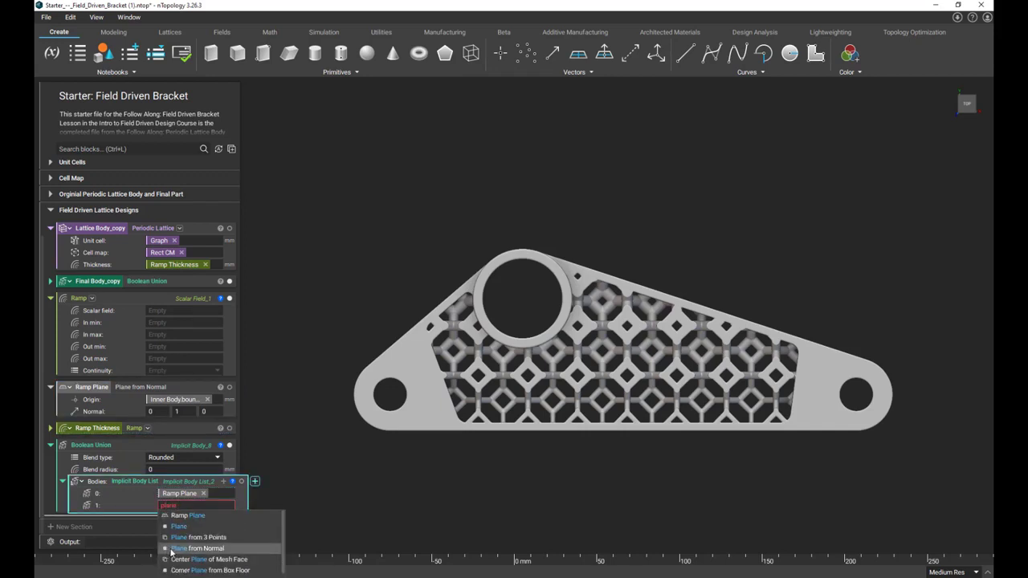
click(198, 548)
scroll(209, 472, down, 1)
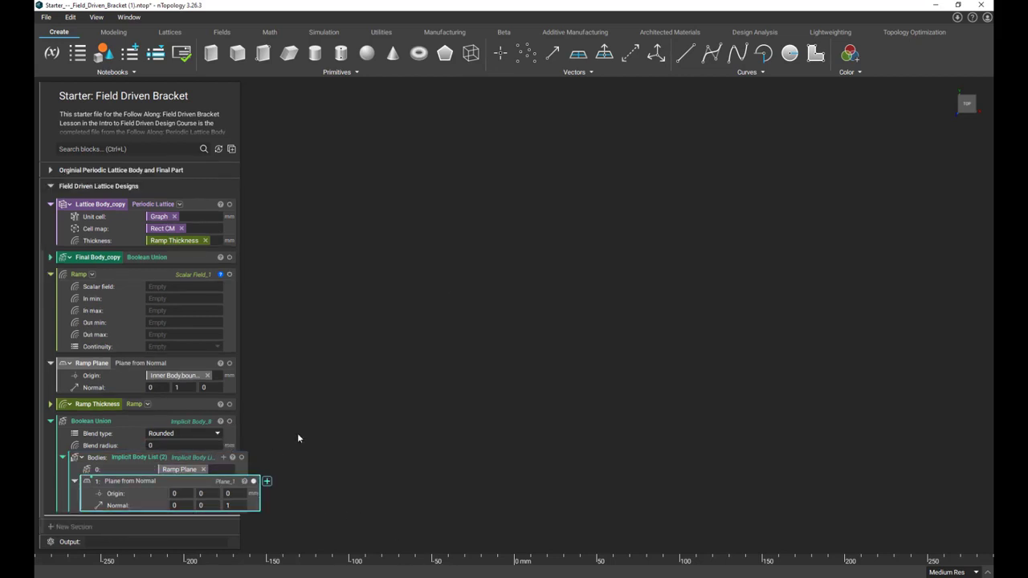
click(228, 258)
- Move the new plane freehand in the XY plane to an origin of about 316, 231, 0, above the bracket's sloped edge
click(201, 493)
scroll(359, 457, down, 3)
drag(268, 542, 647, 299)
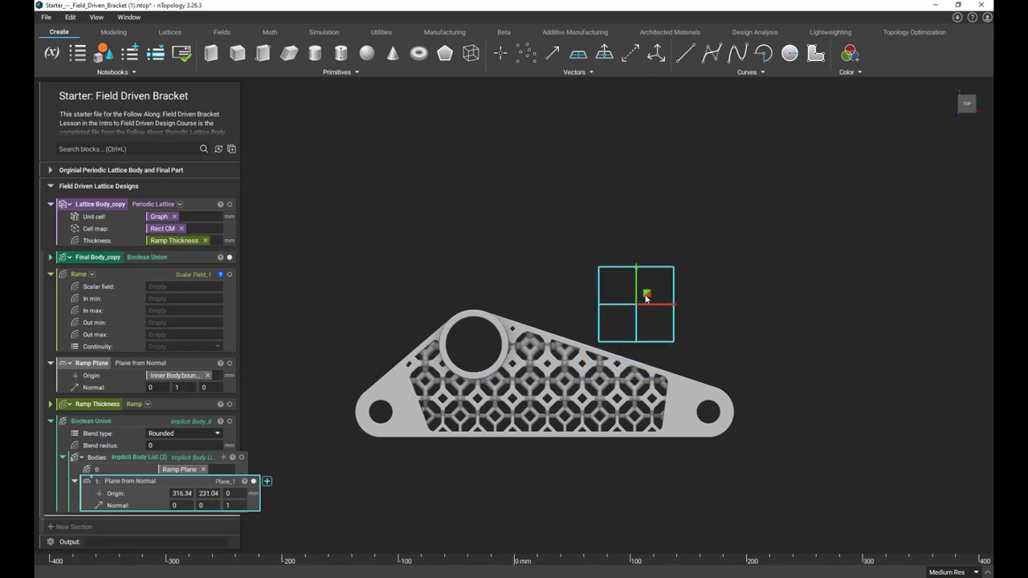
- Set the second plane's origin to the max point of the Inner Body's bounding box and show Ramp Plane
click(181, 493)
text(inn)
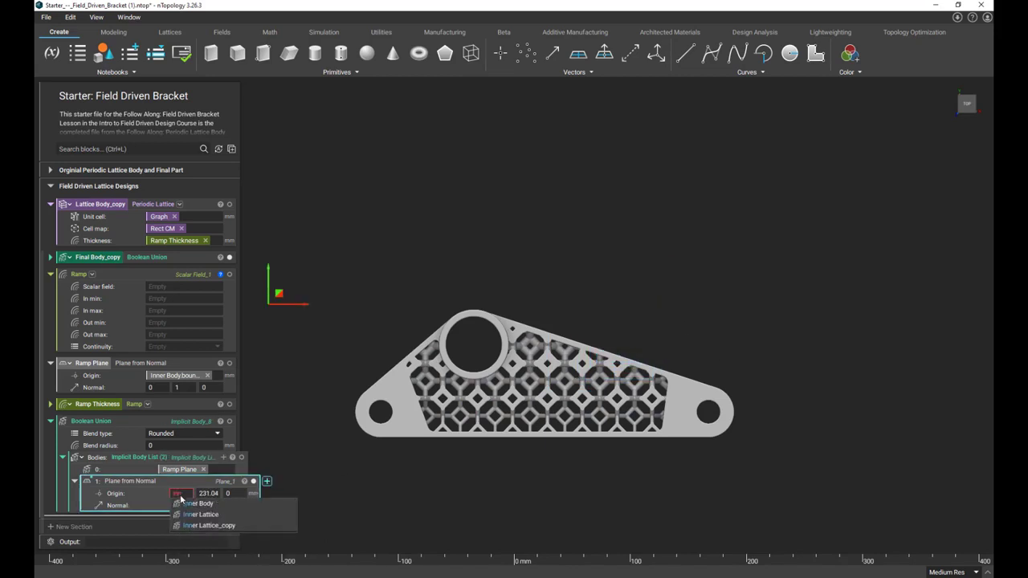
click(184, 505)
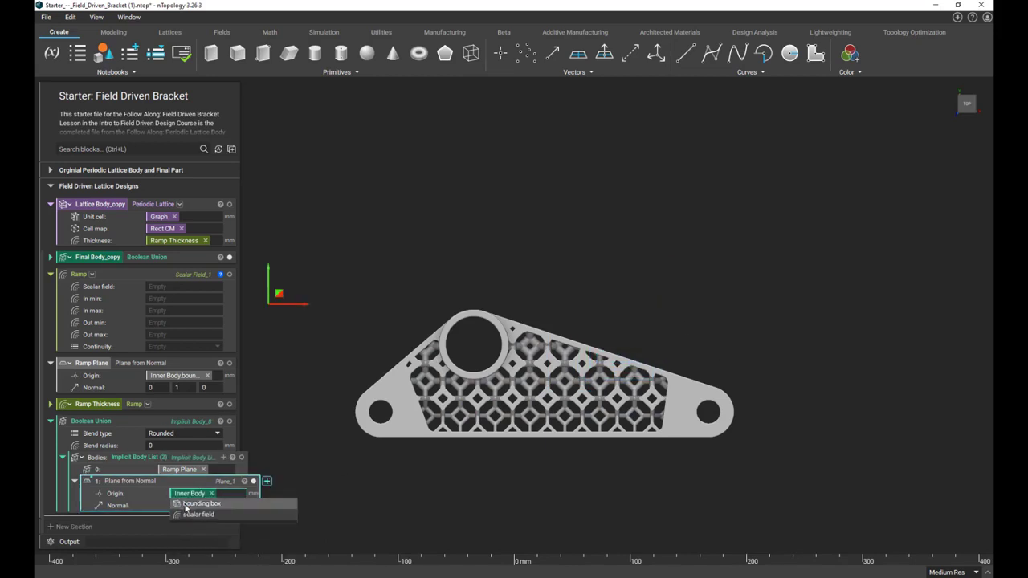
click(185, 505)
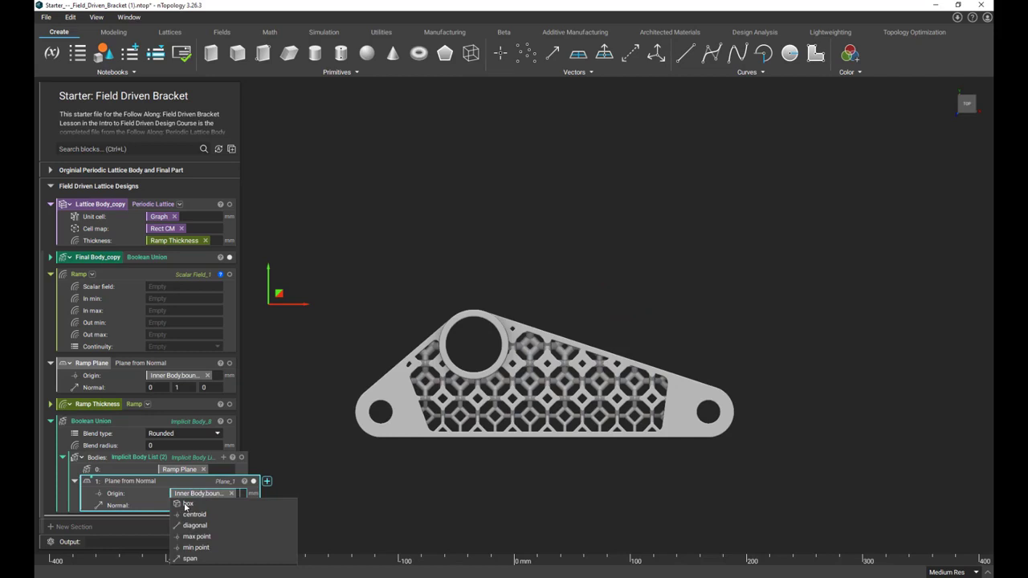
click(229, 537)
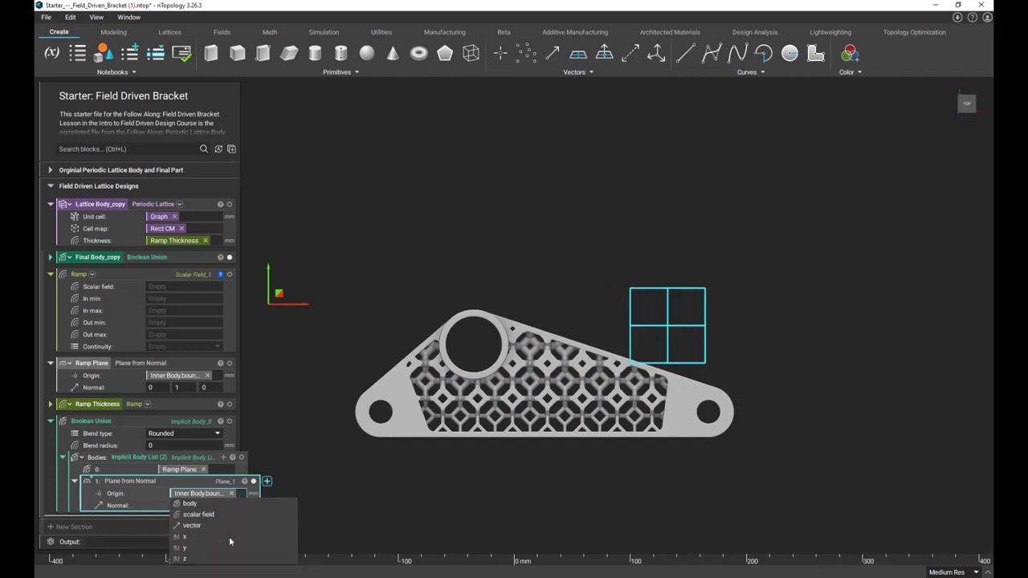
click(399, 494)
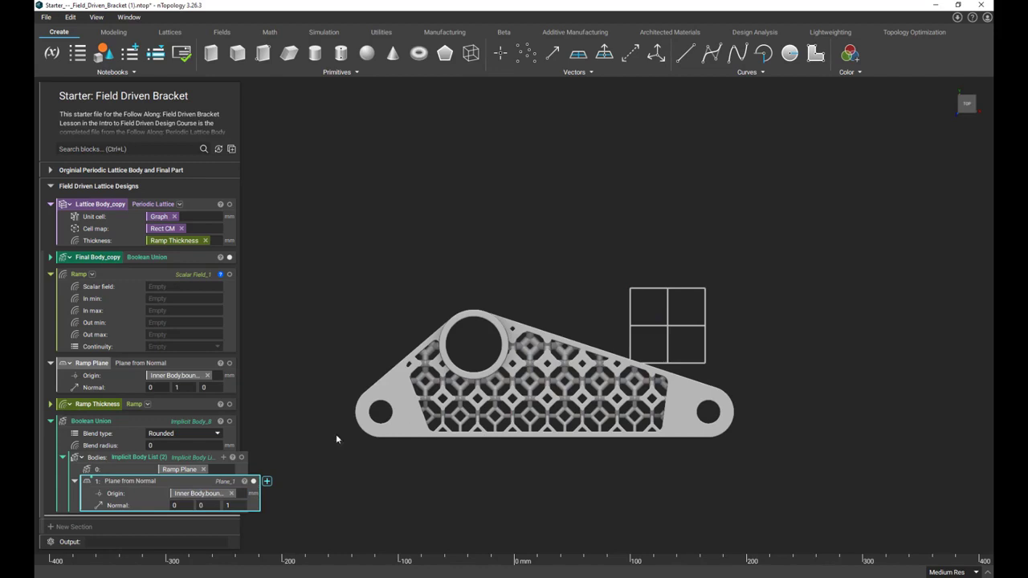
key(Return)
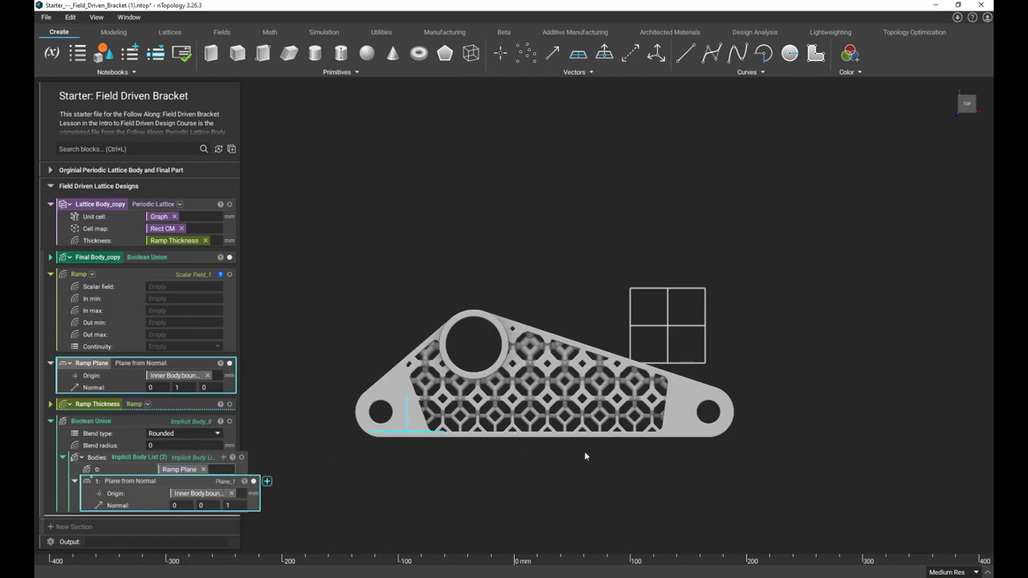
- Set the second plane's normal to 0, -1, 0 so that it faces down toward Ramp Plane
click(200, 505)
text(-1)
key(Tab)
text(0)
key(Return)
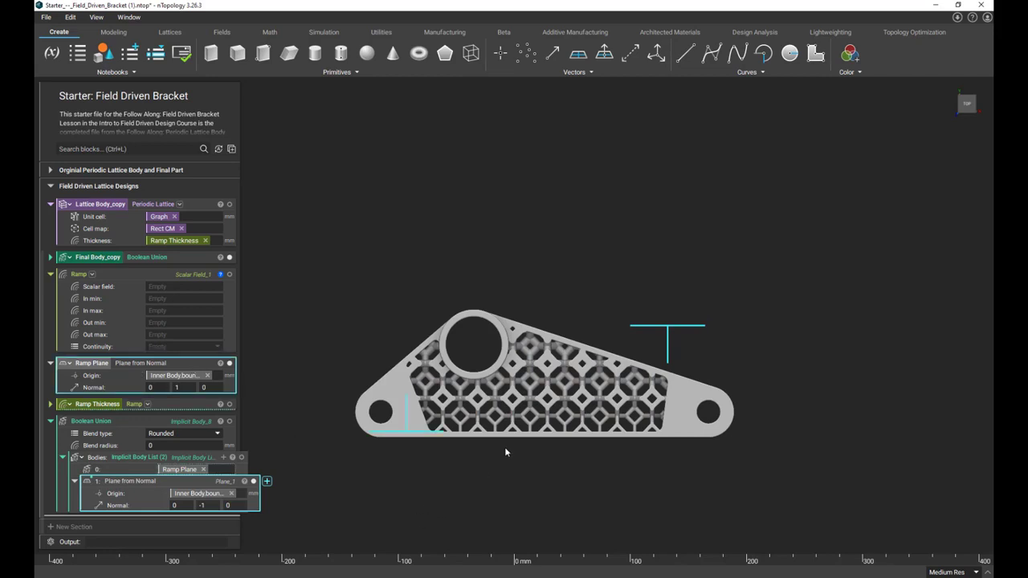
scroll(505, 452, up, 2)
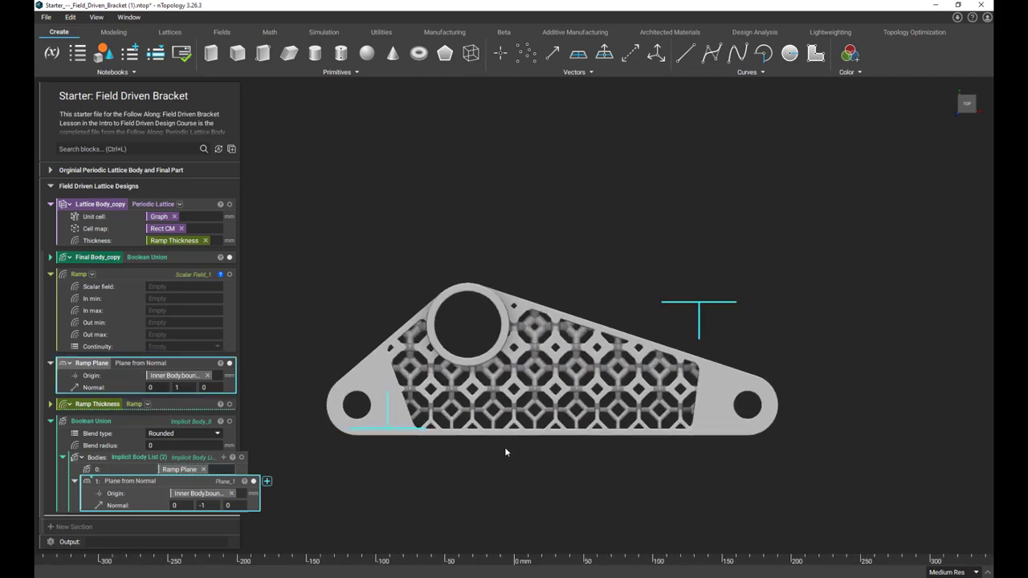
- View the Boolean Union's field in the Field Viewer and move the field plane freehand over the bracket, centered about 254, 170, 0
click(135, 425)
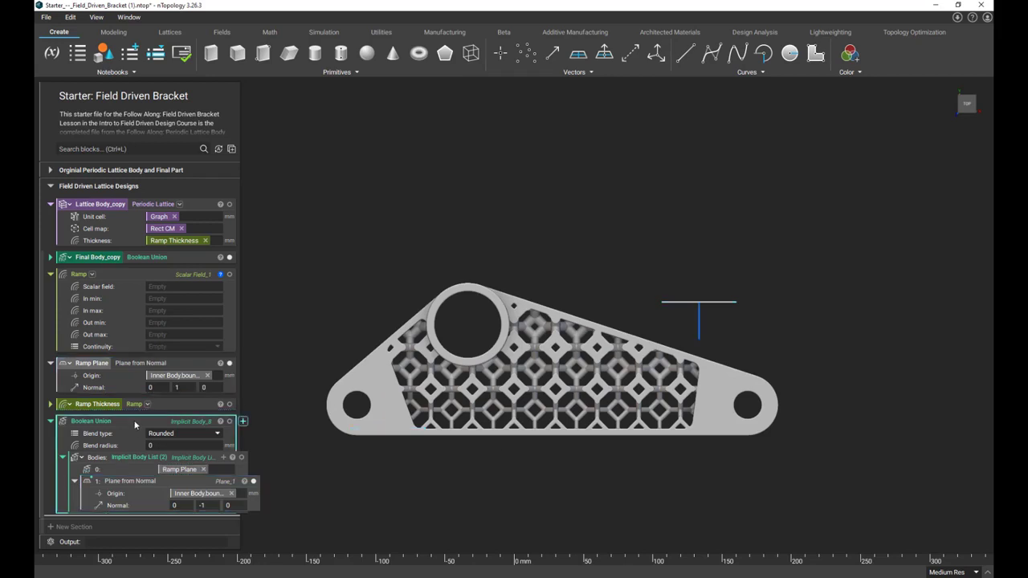
key(f)
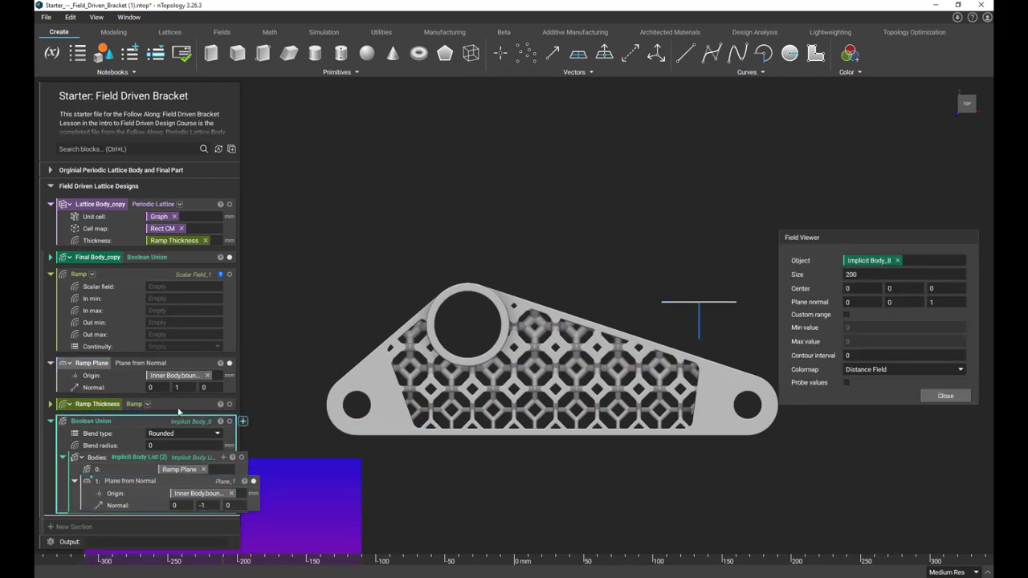
scroll(333, 488, down, 4)
drag(289, 526, 455, 420)
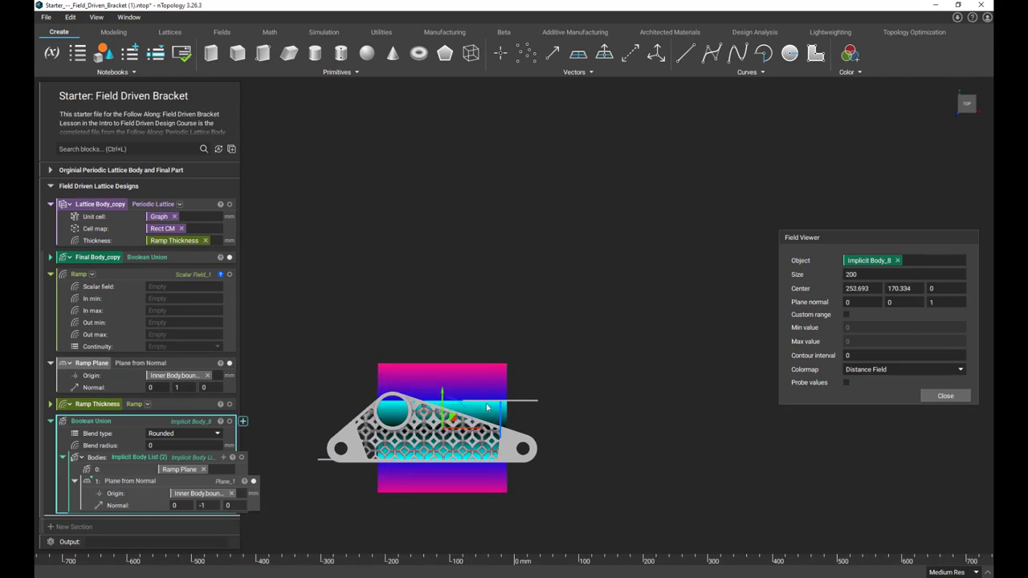
- Set the field view's size to 500 and contour interval to 5, and enable value probing to examine the field between the two planes
double_click(883, 274)
text(500)
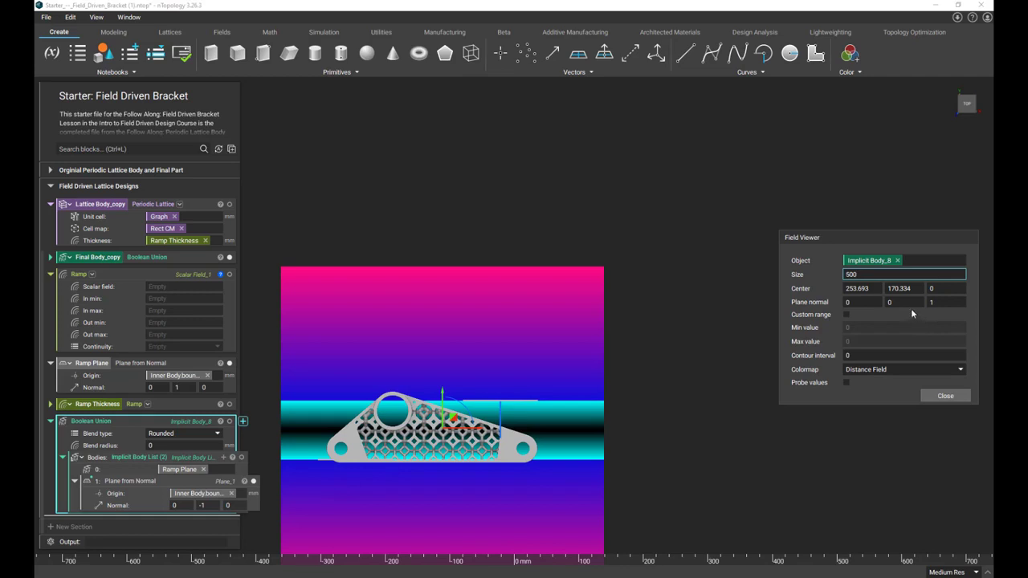
click(875, 355)
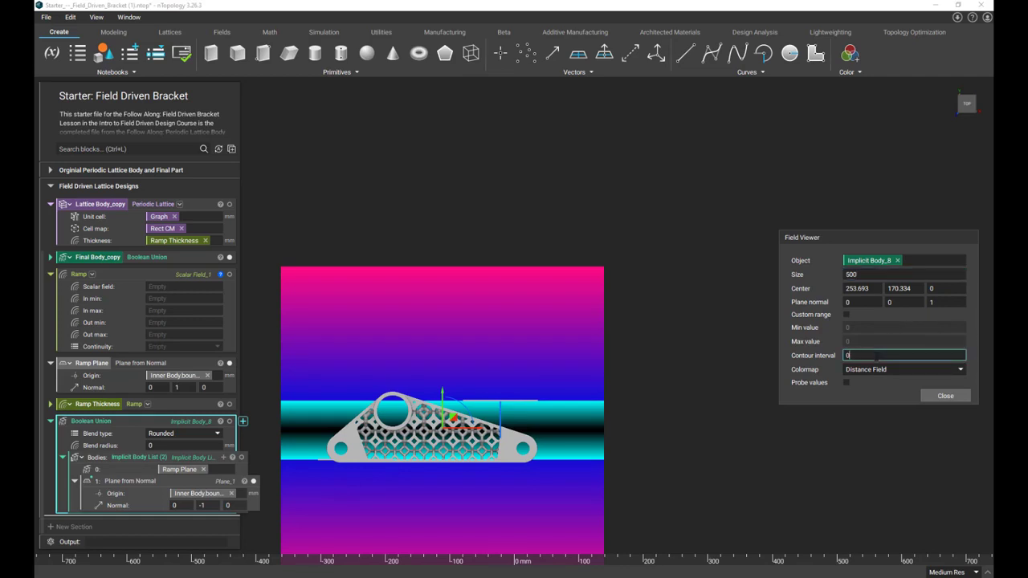
text(5)
click(847, 382)
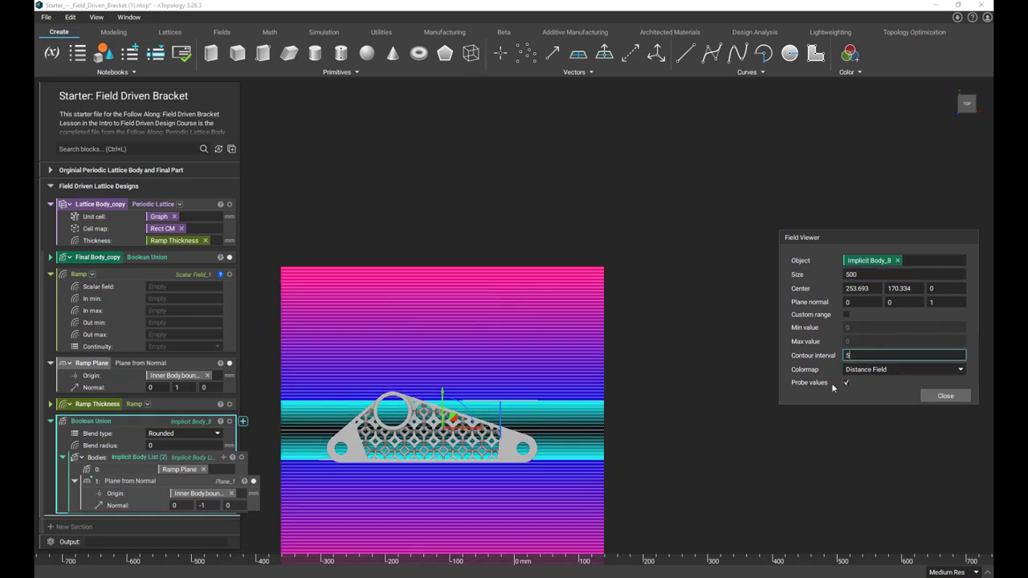
scroll(337, 445, up, 5)
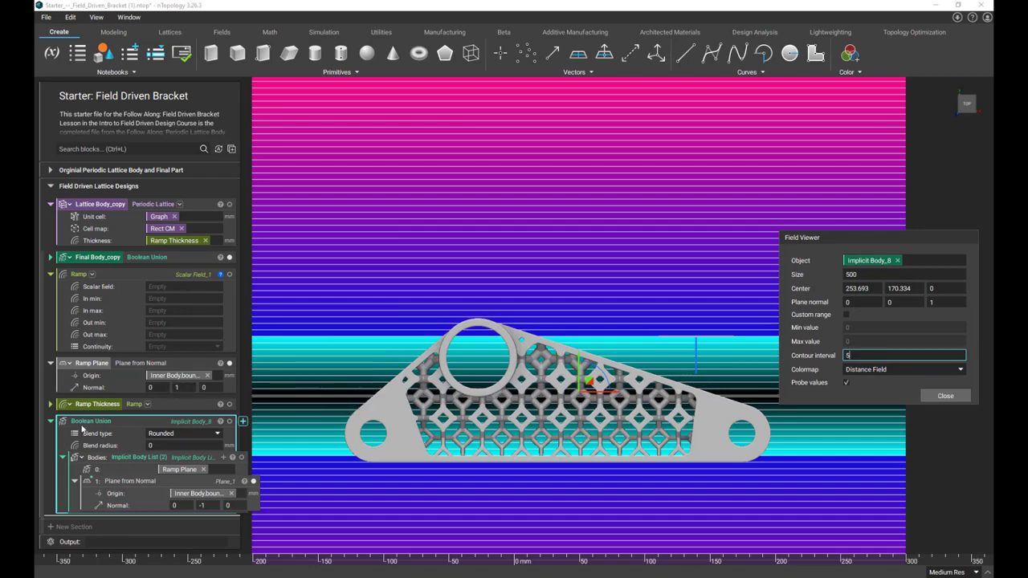
- Make the Boolean Union a variable named Joined Planes and use it as the empty Ramp's scalar field
right_click(86, 418)
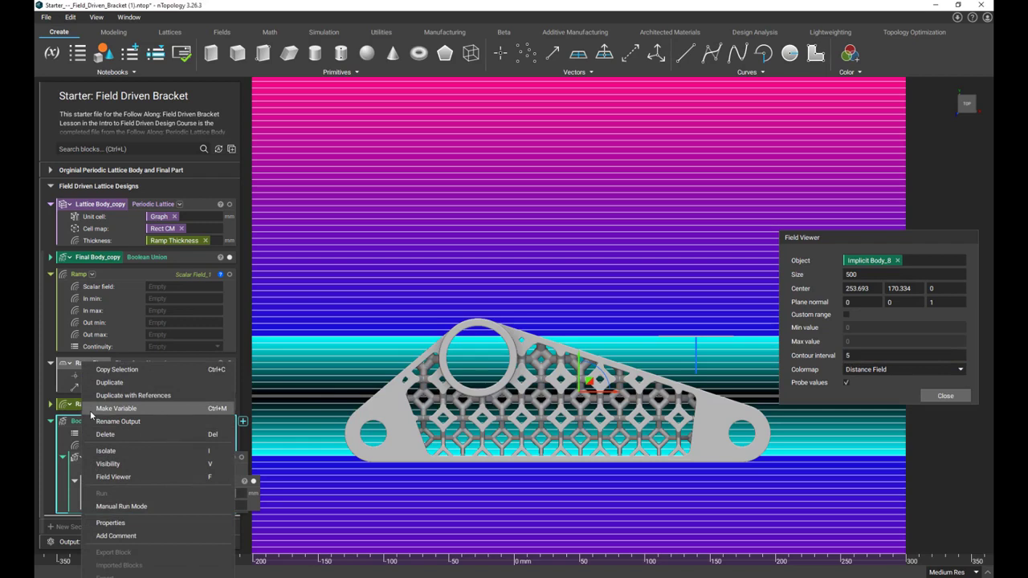
click(91, 410)
text(Joined Planes)
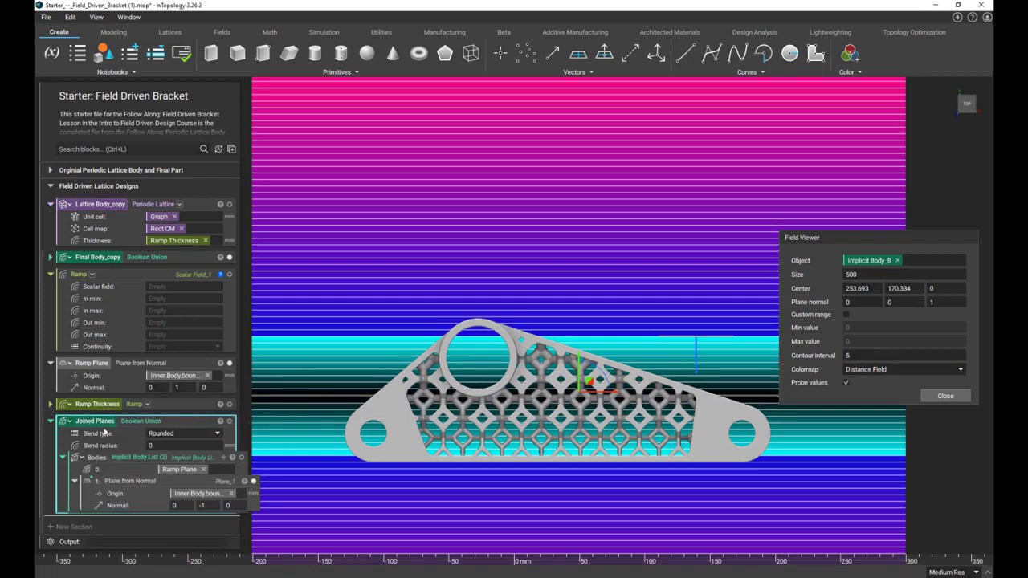
drag(86, 422, 187, 287)
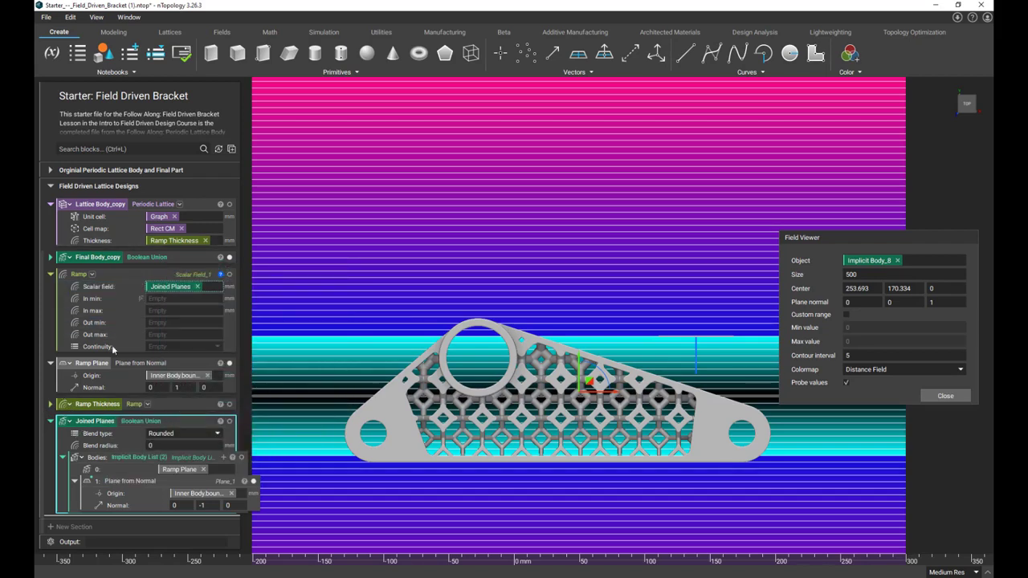
- Move the Ramp below Joined Planes and set In min 0, In max 45, Out min 12mm, Out max 3 and continuity Geometric (C0)
drag(121, 276, 136, 518)
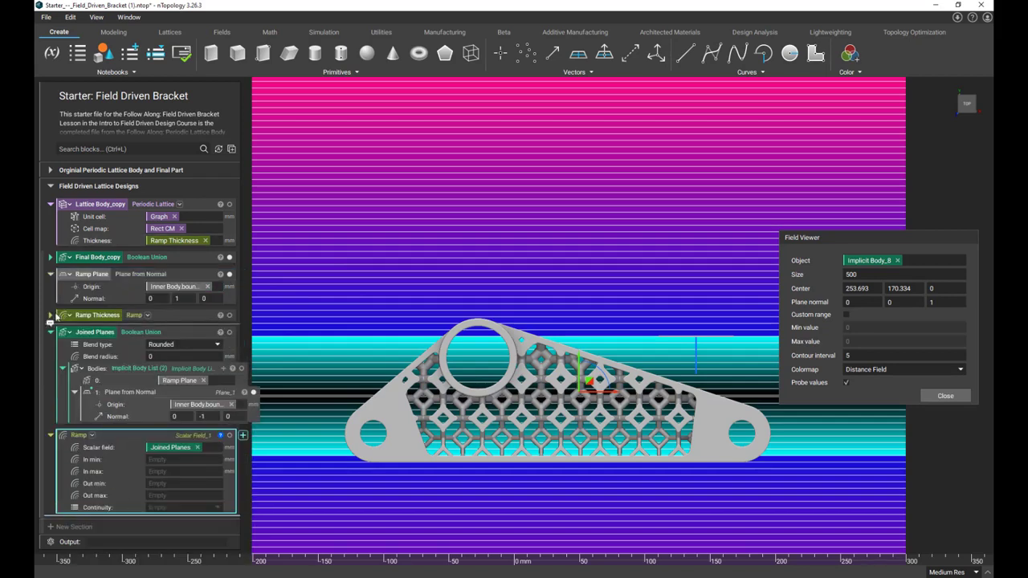
click(143, 458)
text(0)
key(Tab)
text(45)
click(168, 482)
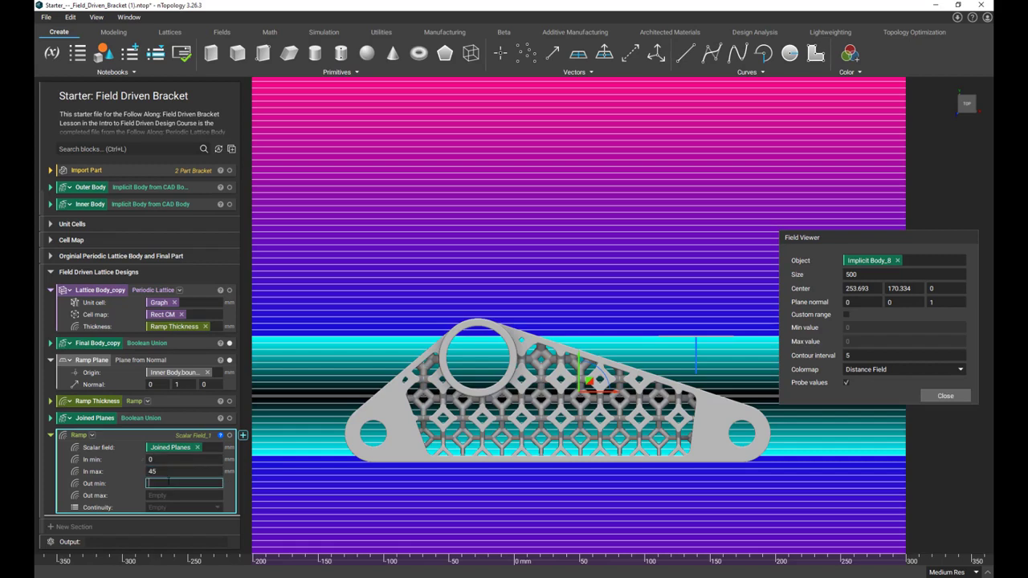
text(12mm)
key(Tab)
text(3)
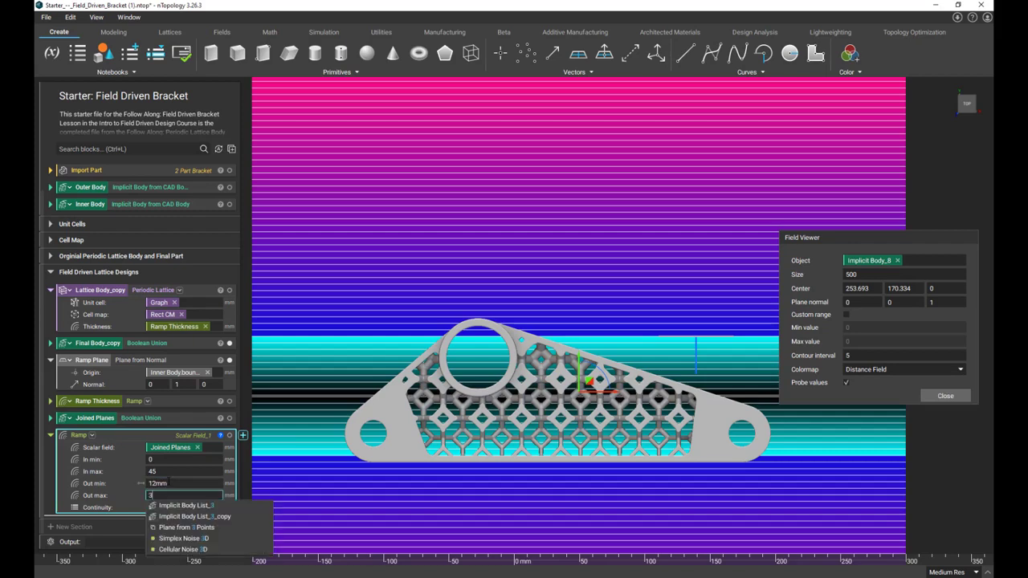
key(Return)
click(156, 508)
click(156, 511)
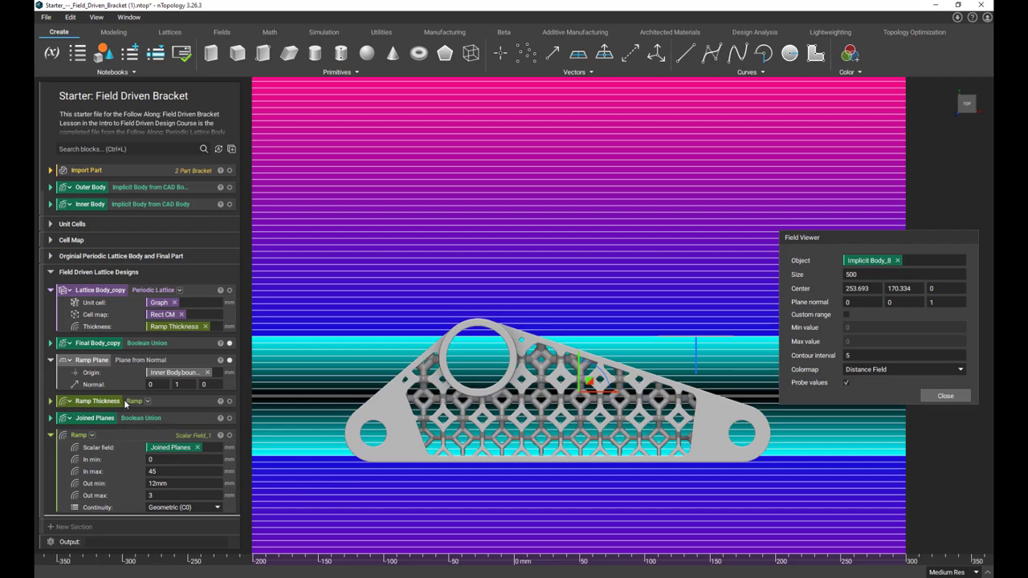
- Name the new Ramp's output Ramp Thickness 2 and rename the earlier ramp variable Ramp Thickness 1
right_click(134, 435)
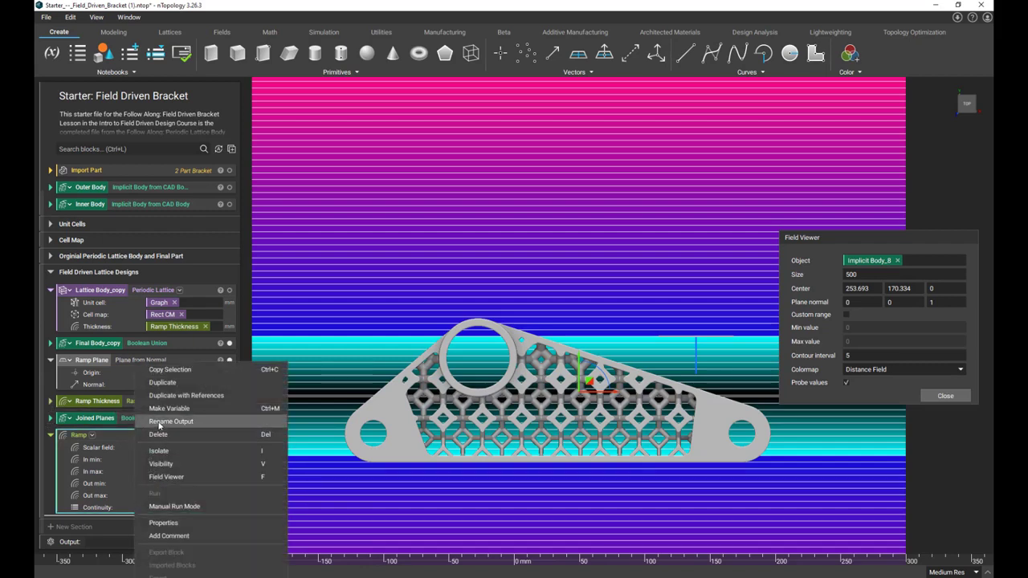
click(163, 421)
text(Ramp Thickness)
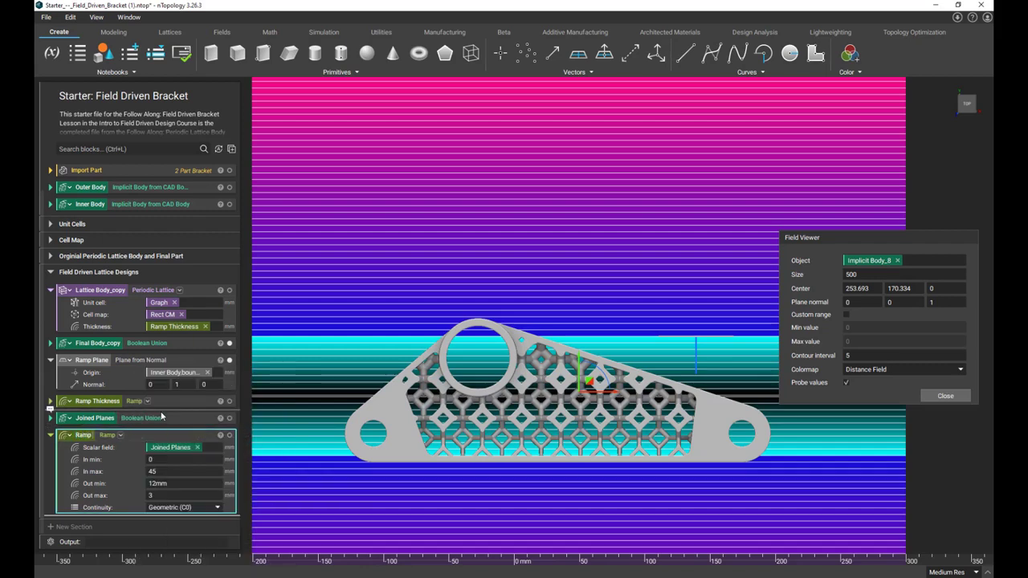
text( 2)
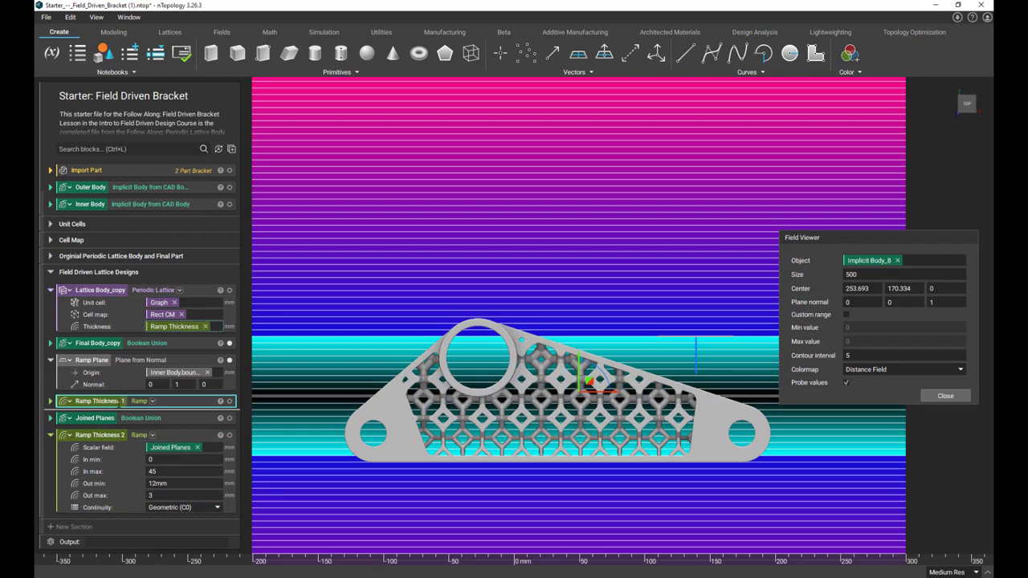
- Set Lattice Body_copy's thickness to Ramp Thickness 2 and close the Field Viewer to inspect the updated bracket
drag(168, 434, 193, 326)
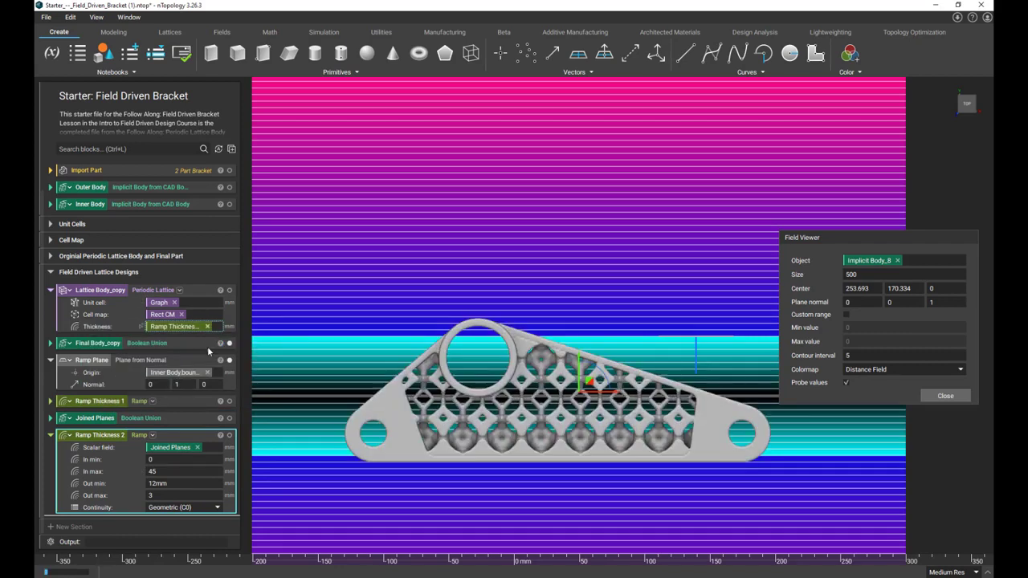
click(207, 347)
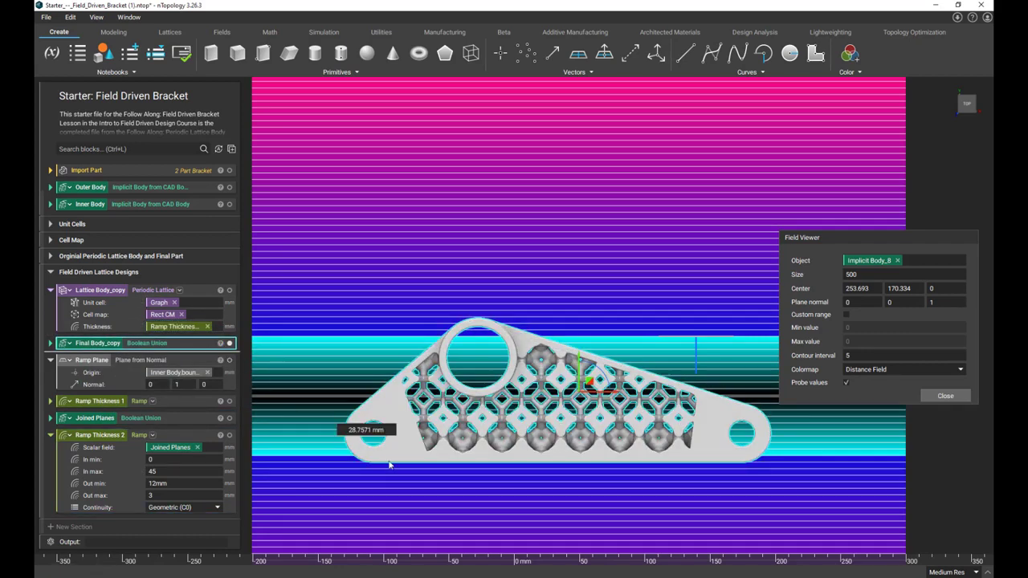
click(942, 392)
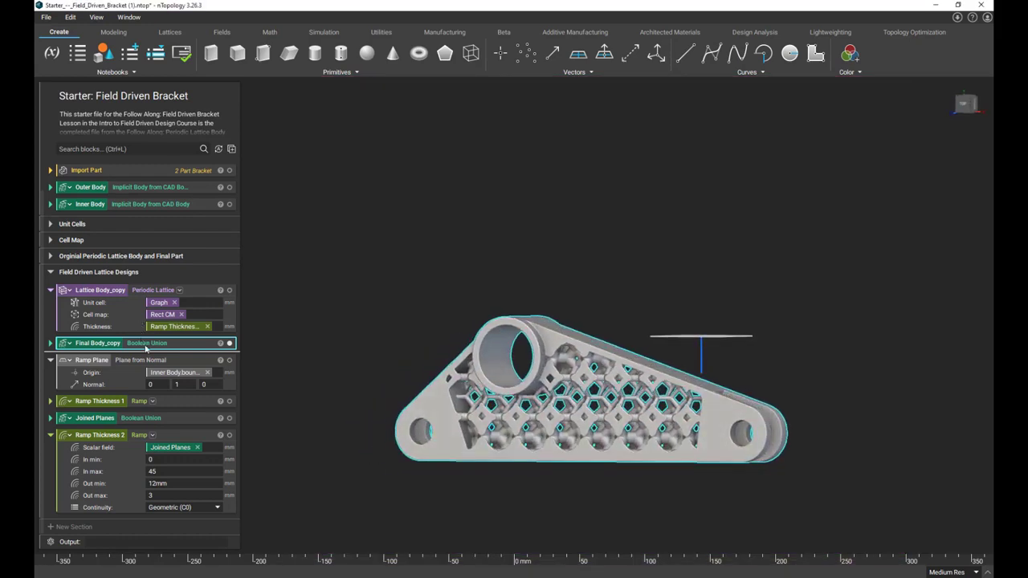
right_drag(381, 450, 563, 454)
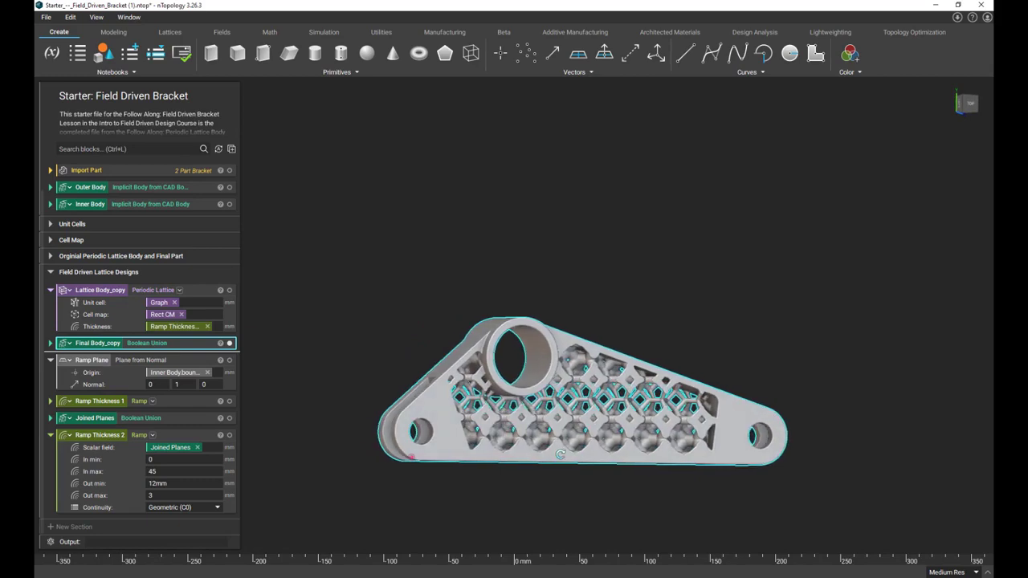
scroll(564, 454, up, 5)
right_drag(521, 298, 427, 378)
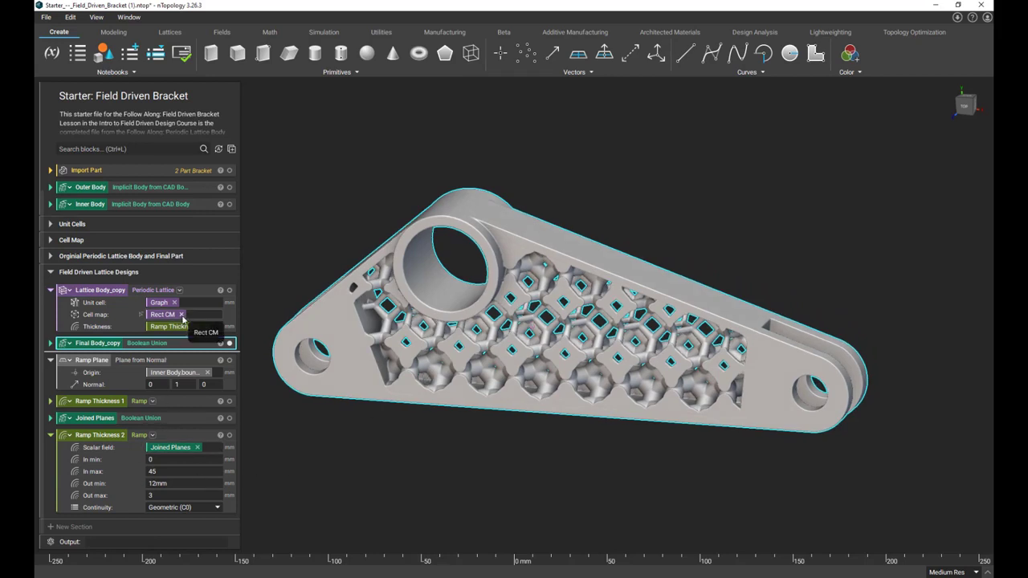
- Replace Lattice Body_copy's Rect CM cell map with Cyl CM and inspect the resulting lattice
click(181, 314)
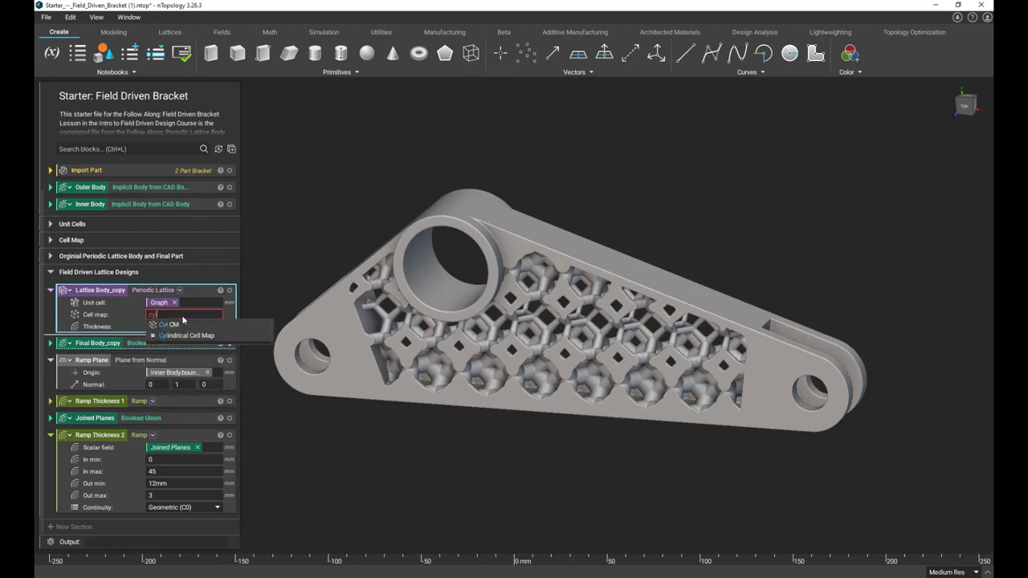
click(182, 323)
click(318, 257)
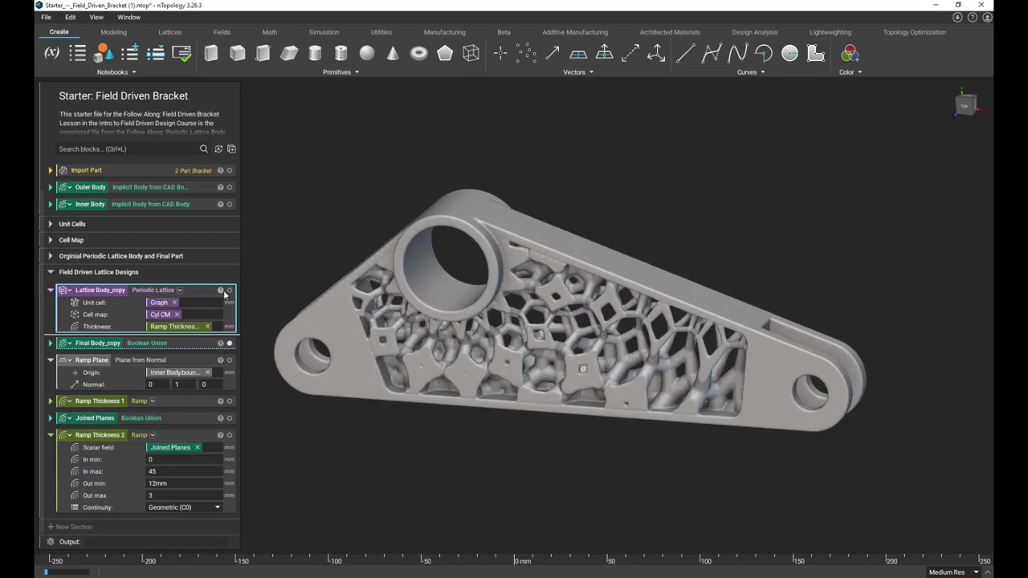
right_drag(417, 454, 489, 408)
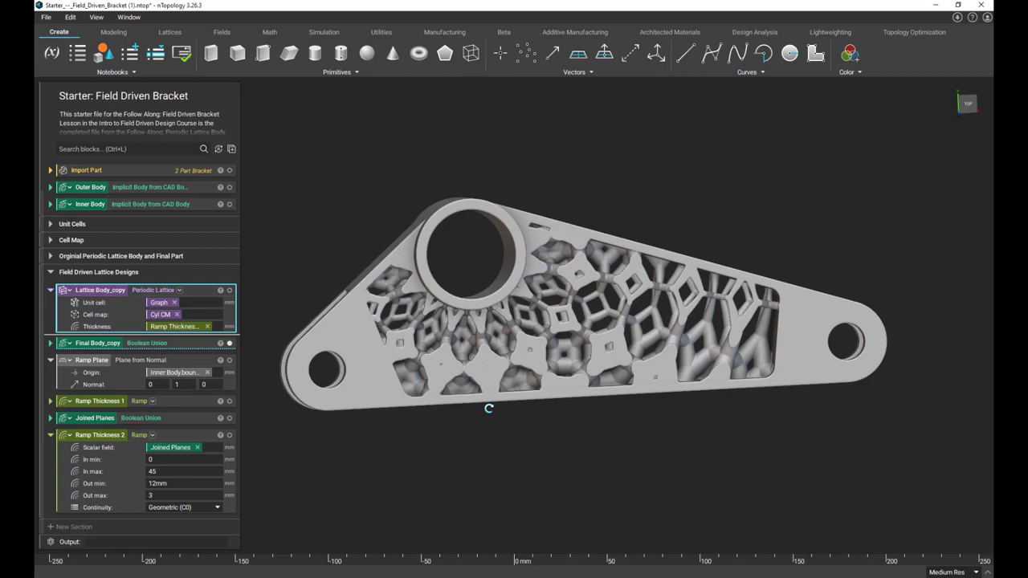
- Add an empty Ramp block at the start of the Field Driven Lattice Designs section, above Lattice Body_copy
click(73, 282)
text(ramp)
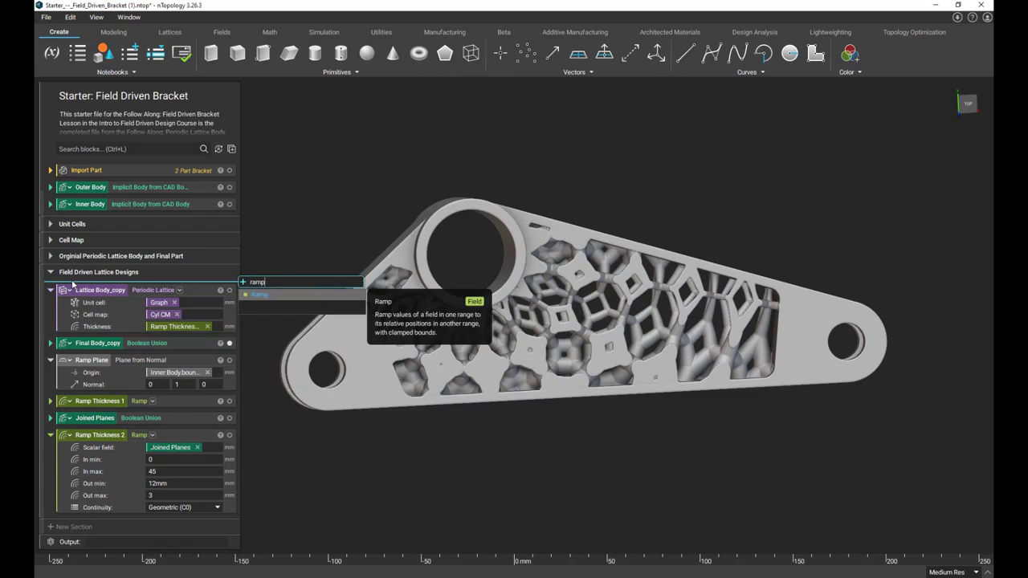
click(288, 295)
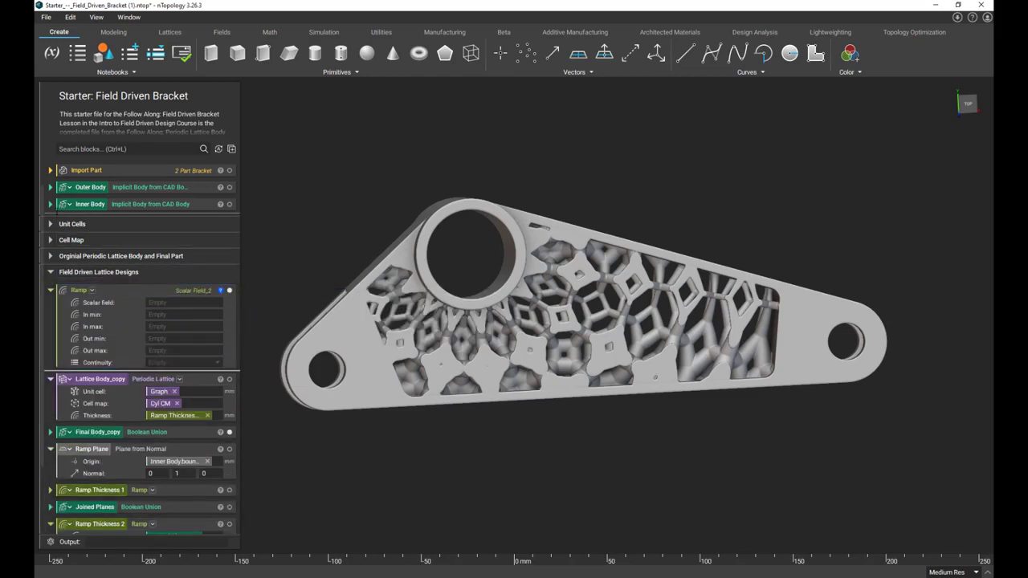
- Show the imported part and create a CAD face variable from the inner cylindrical face of the bracket's large hole
scroll(106, 273, up, 1)
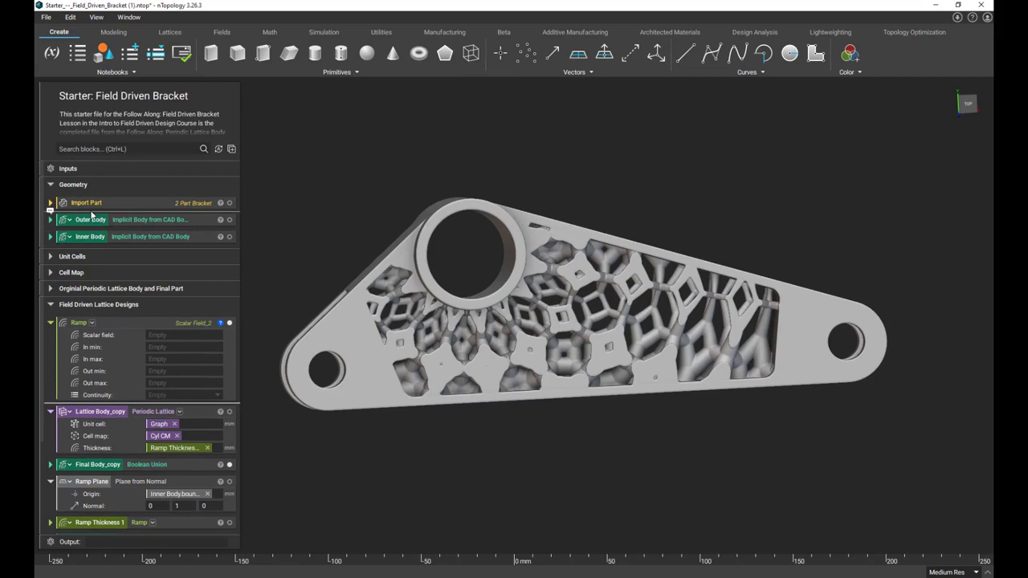
click(86, 205)
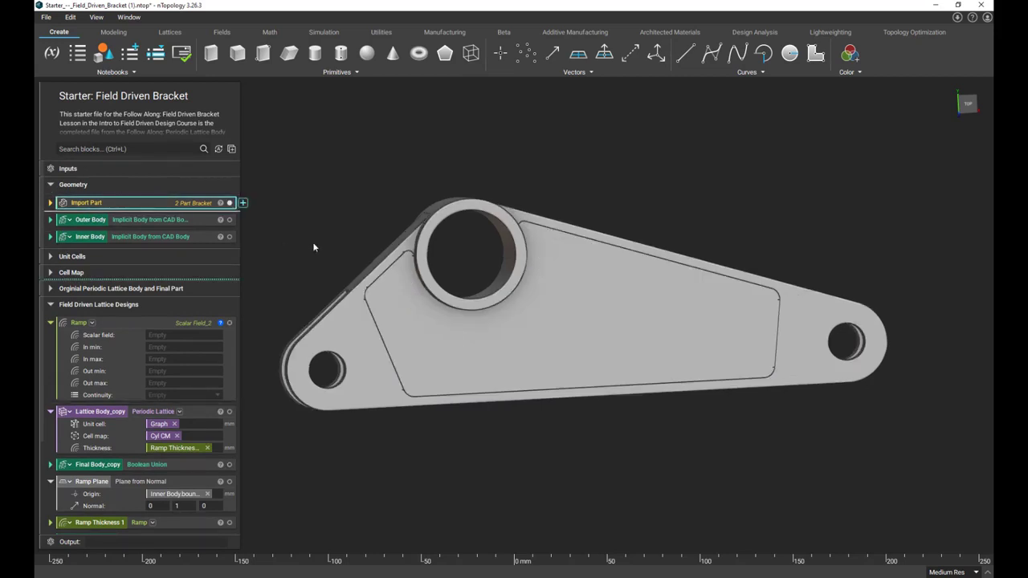
click(507, 263)
right_drag(360, 180, 369, 229)
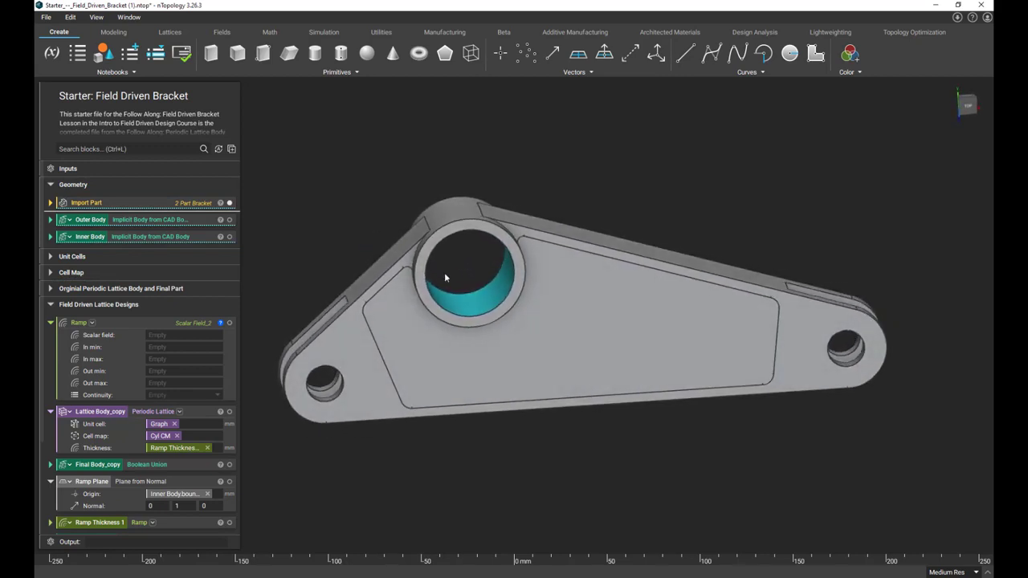
right_click(468, 306)
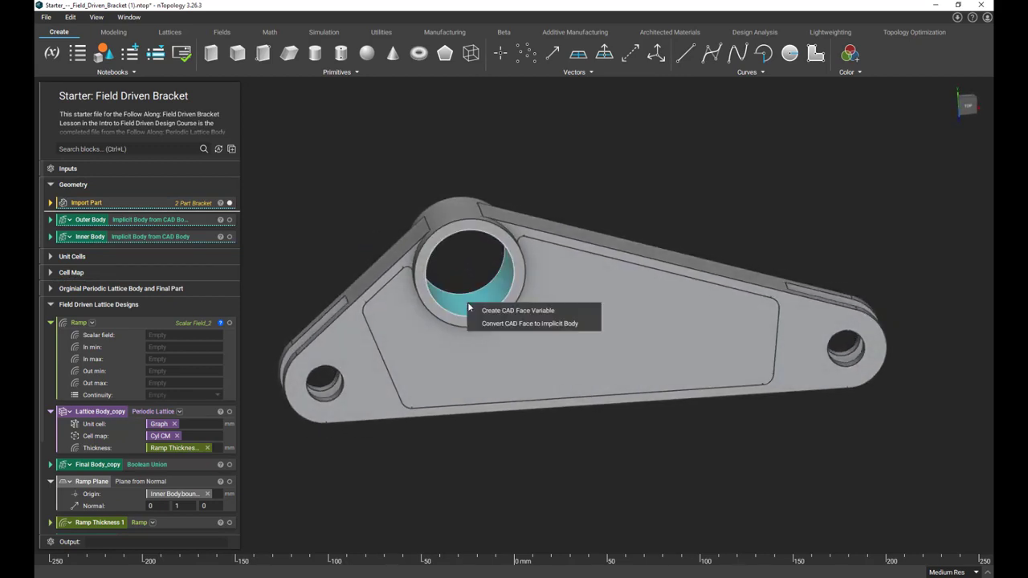
click(511, 311)
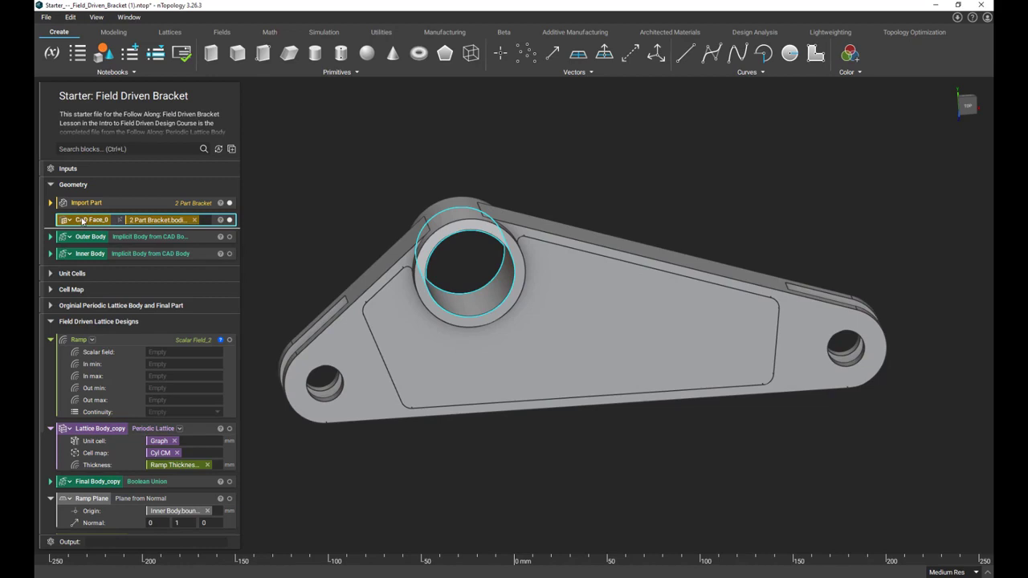
- Extract the centroid of the CAD face's bounding box as a point variable below the face in the Geometry section
click(229, 219)
click(326, 224)
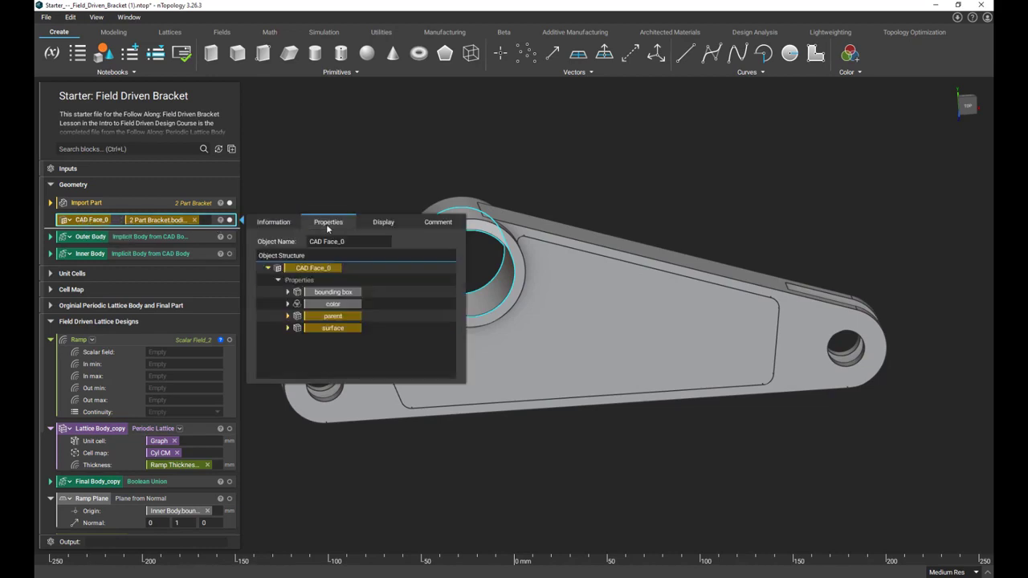
click(288, 292)
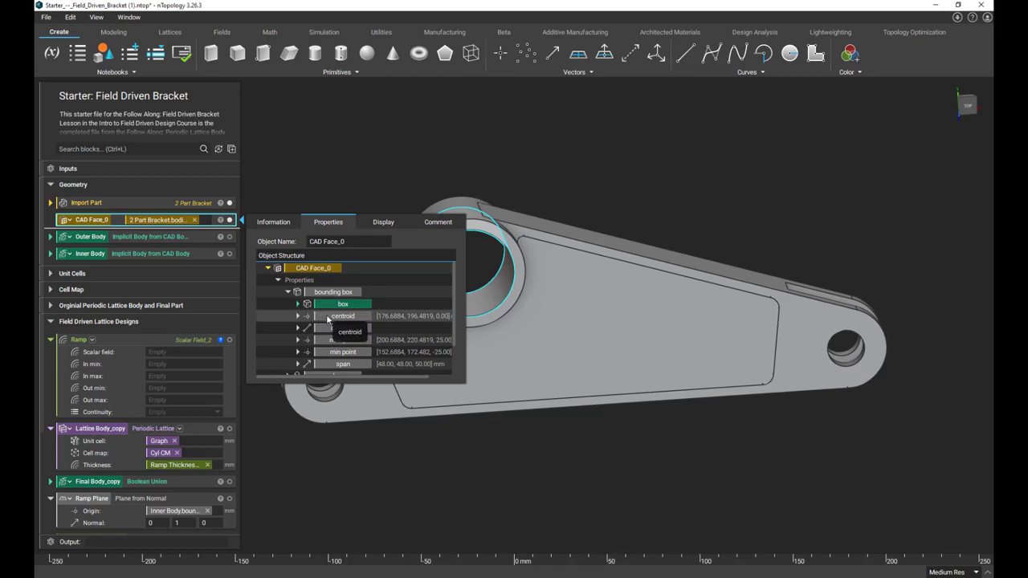
drag(327, 320, 103, 232)
click(82, 236)
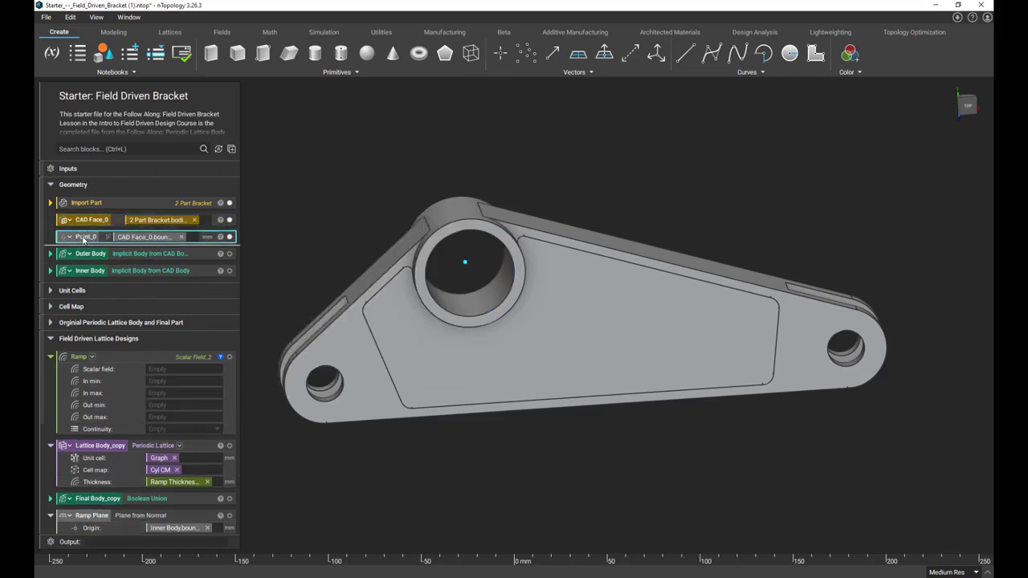
- Examine the centroid point's distance field from the top view with a contour interval of 1 and value probing enabled
key(f)
scroll(328, 474, down, 4)
middle_drag(328, 475, 364, 329)
drag(290, 394, 437, 211)
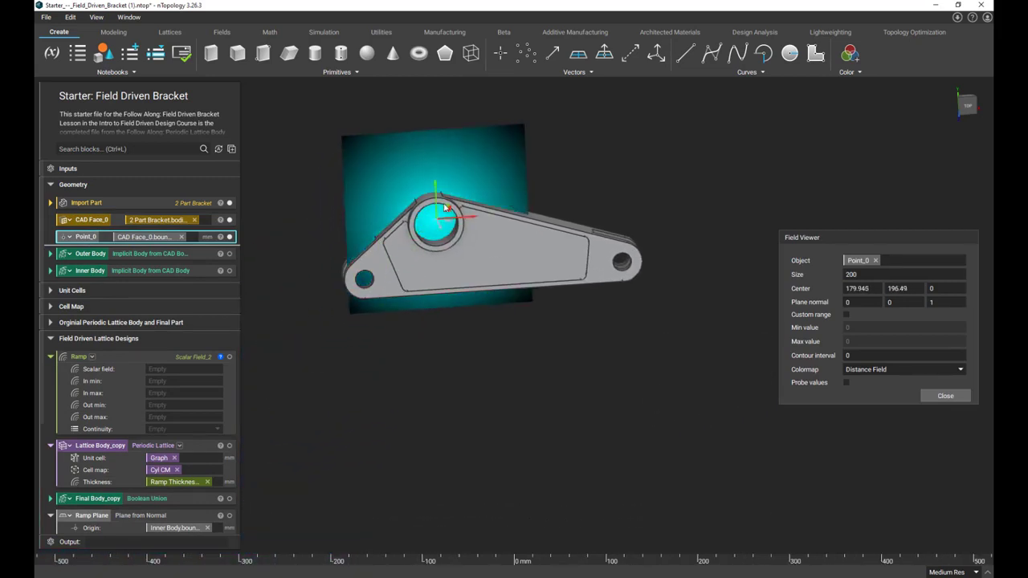
click(968, 106)
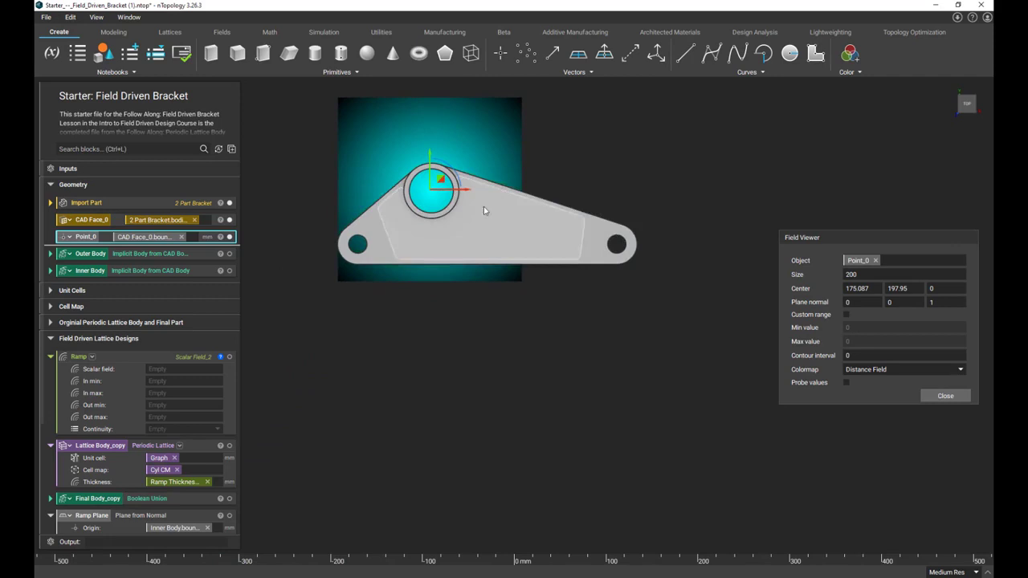
scroll(406, 147, up, 5)
click(859, 355)
text(1)
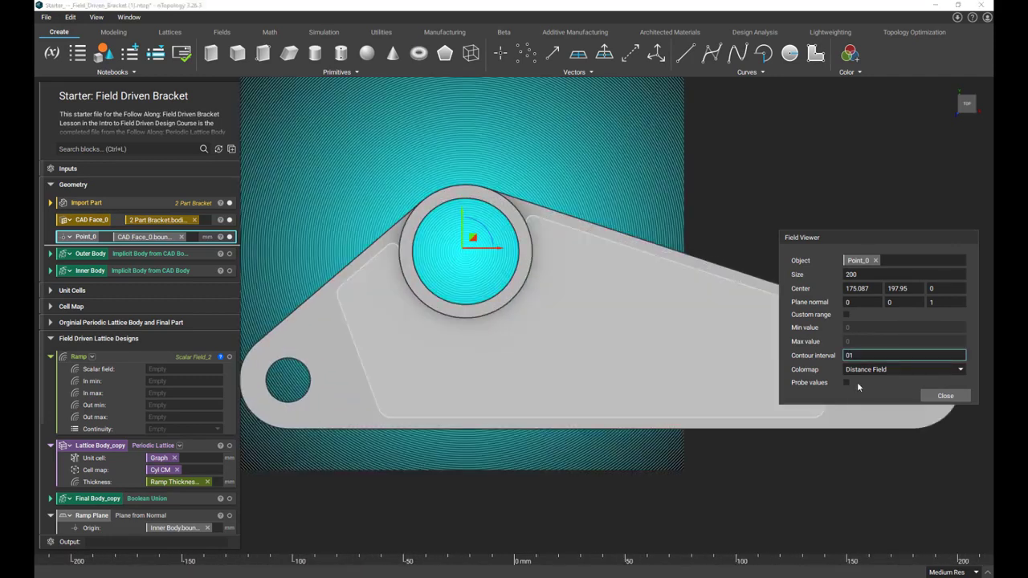
click(846, 383)
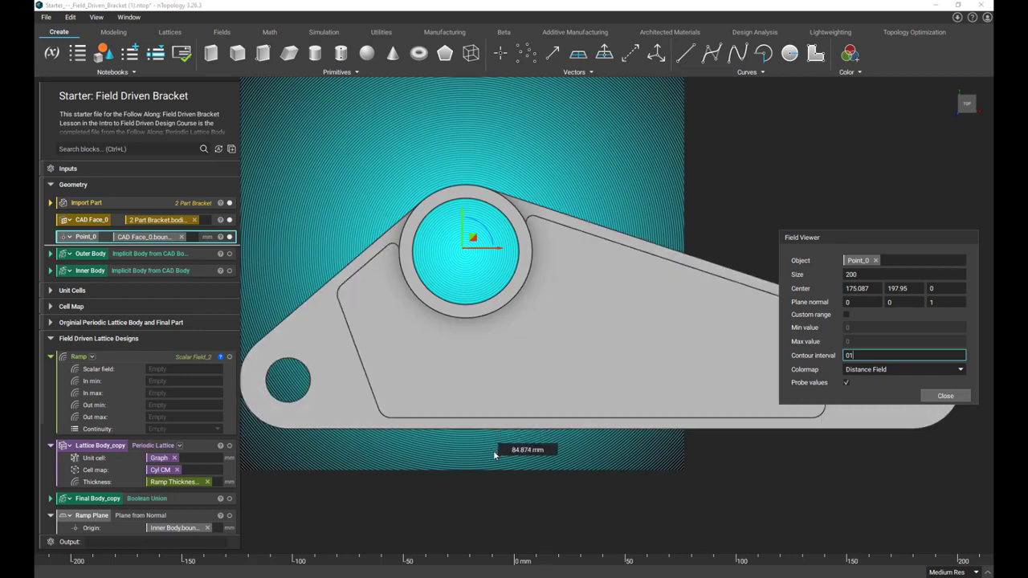
key(Return)
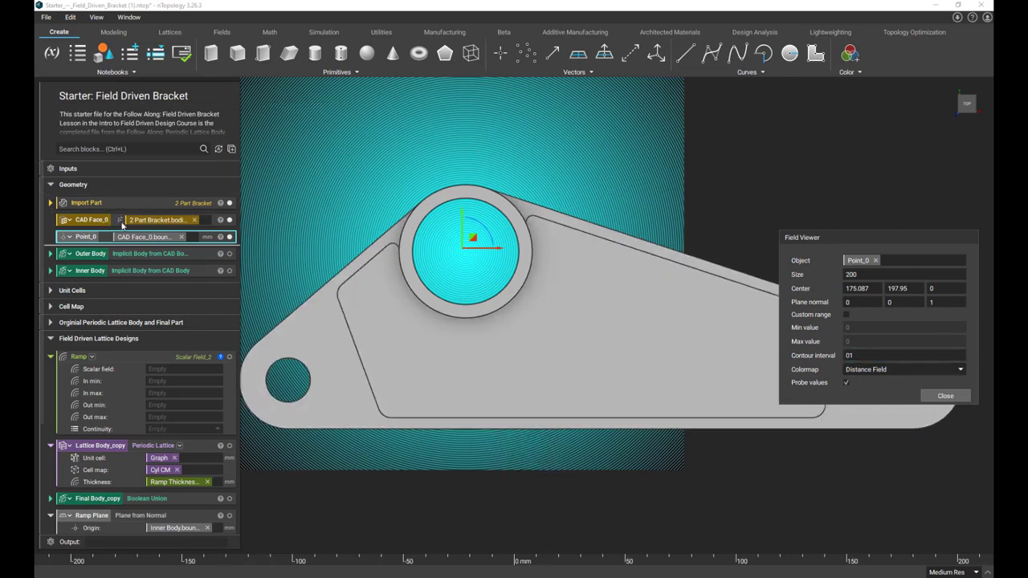
- Delete the CAD face variable and its centroid point variable from the Geometry section
click(159, 205)
click(100, 220)
key(Delete)
click(113, 219)
key(Delete)
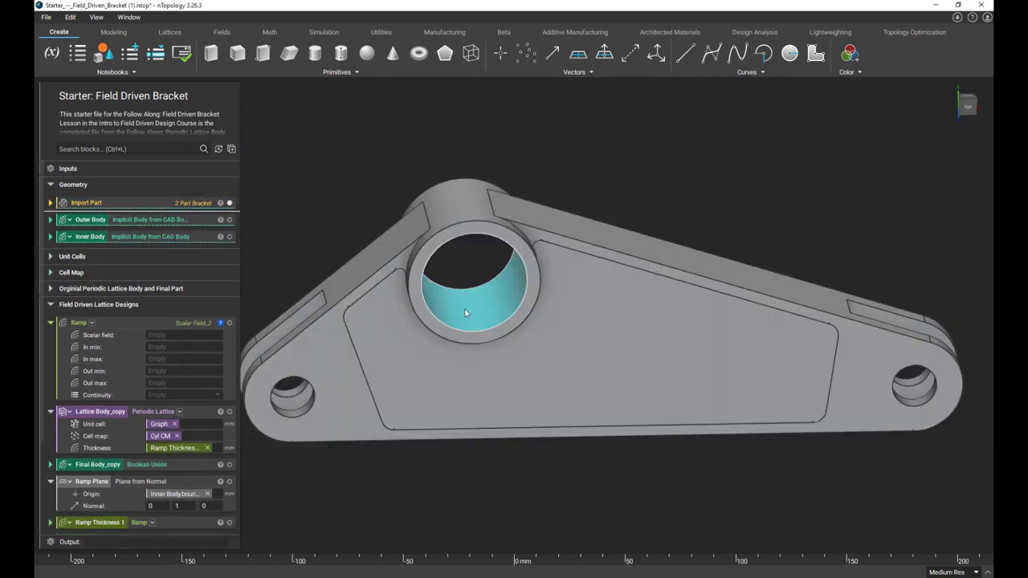
- Convert the large hole's inner cylindrical CAD face to an implicit body and name the variable Large Hole
right_click(452, 321)
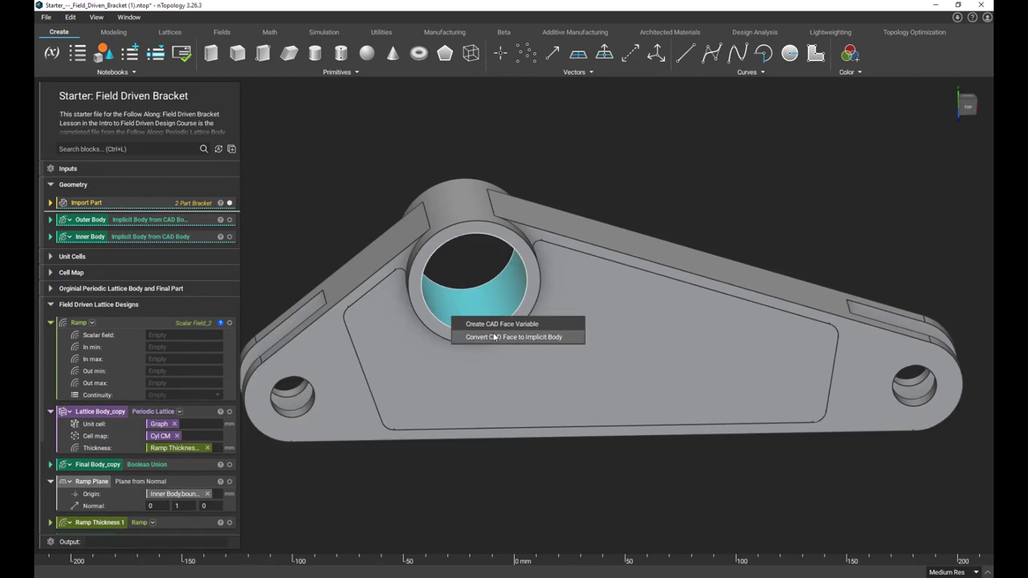
click(499, 336)
double_click(101, 221)
text(Large Ho)
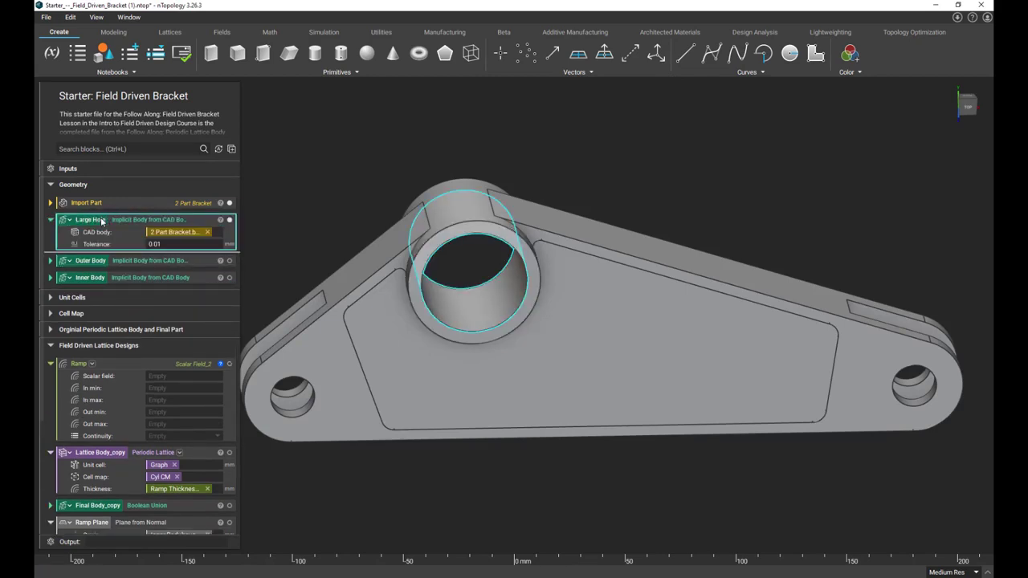
- Examine the Large Hole field with the imported part hidden, probing values and using a contour interval of 5
text(f)
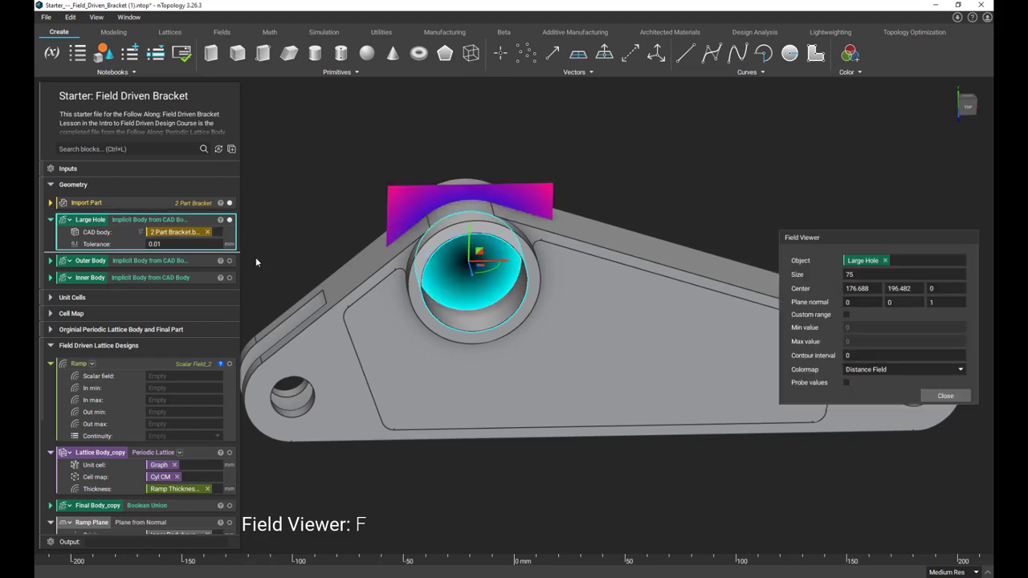
click(229, 203)
right_drag(523, 236, 589, 262)
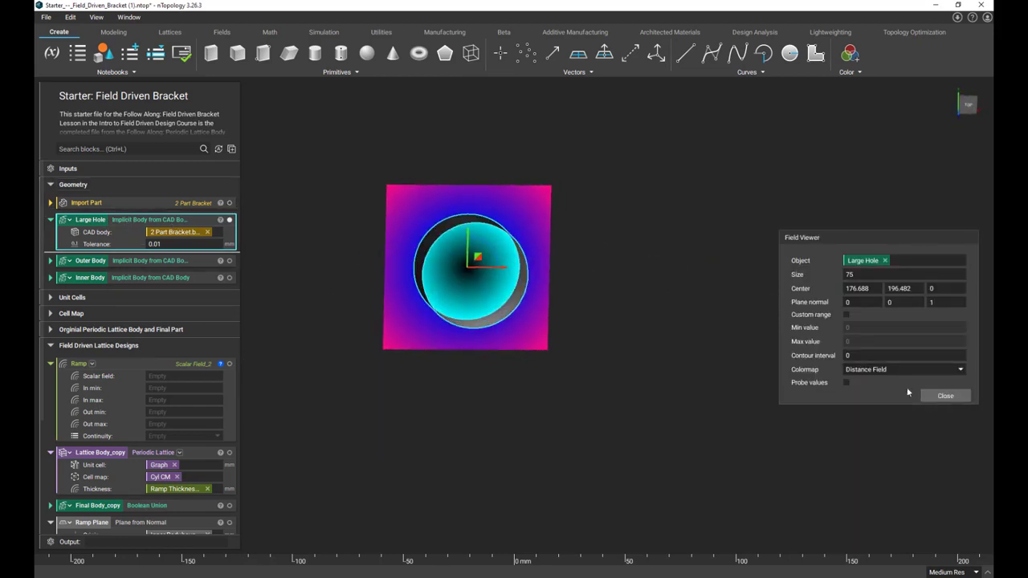
click(846, 383)
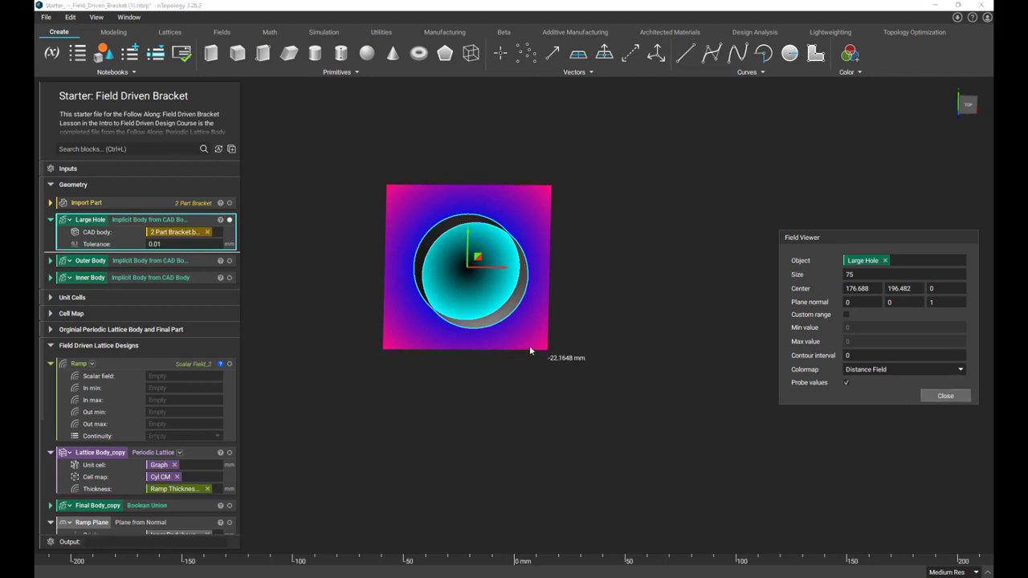
click(854, 356)
text(5)
key(Return)
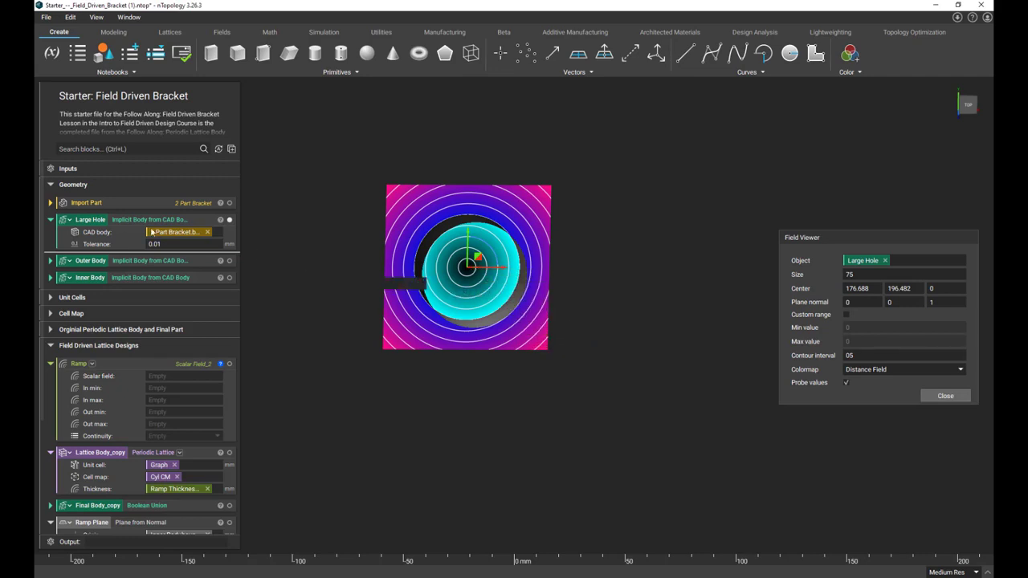
- Remove the contents of the Large Hole variable and fill it with a Thicken Body block
click(134, 225)
right_click(135, 224)
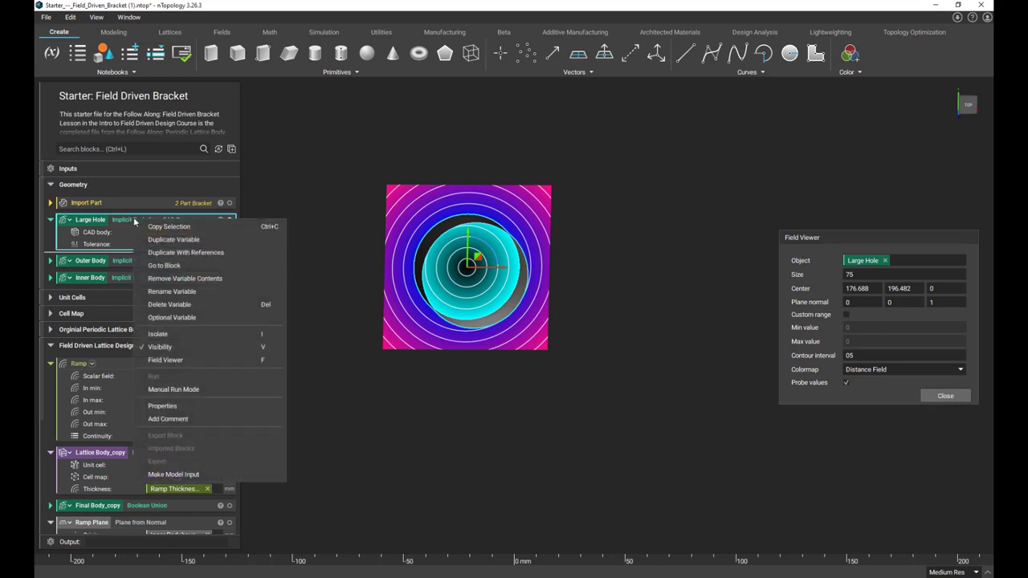
click(171, 281)
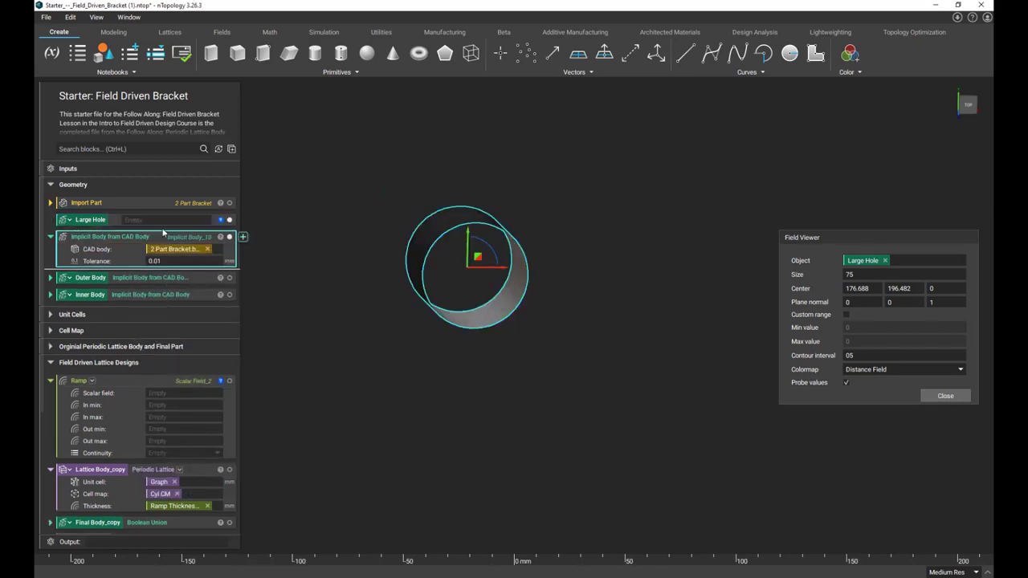
click(149, 221)
text(thick)
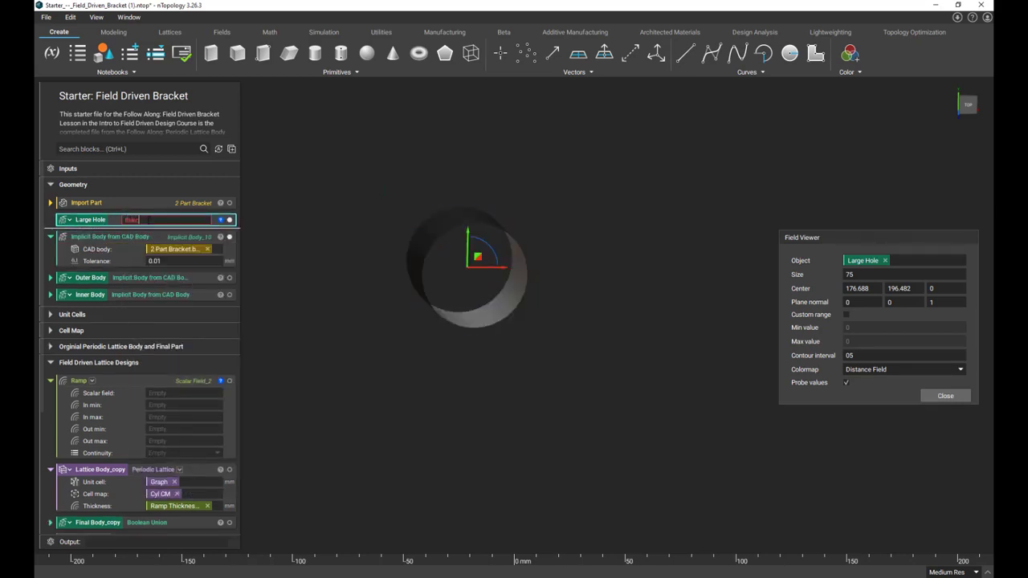
text(en)
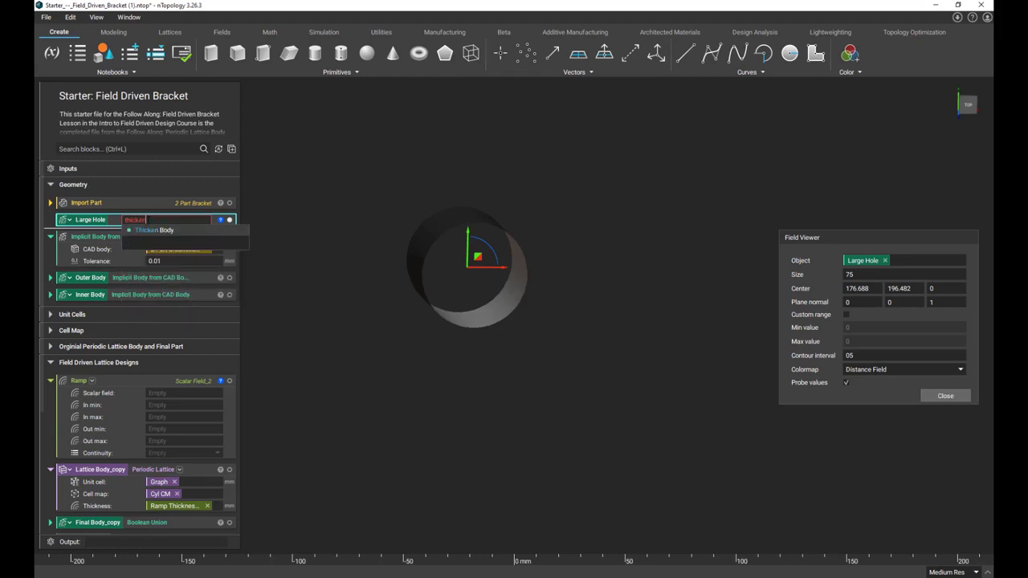
click(154, 229)
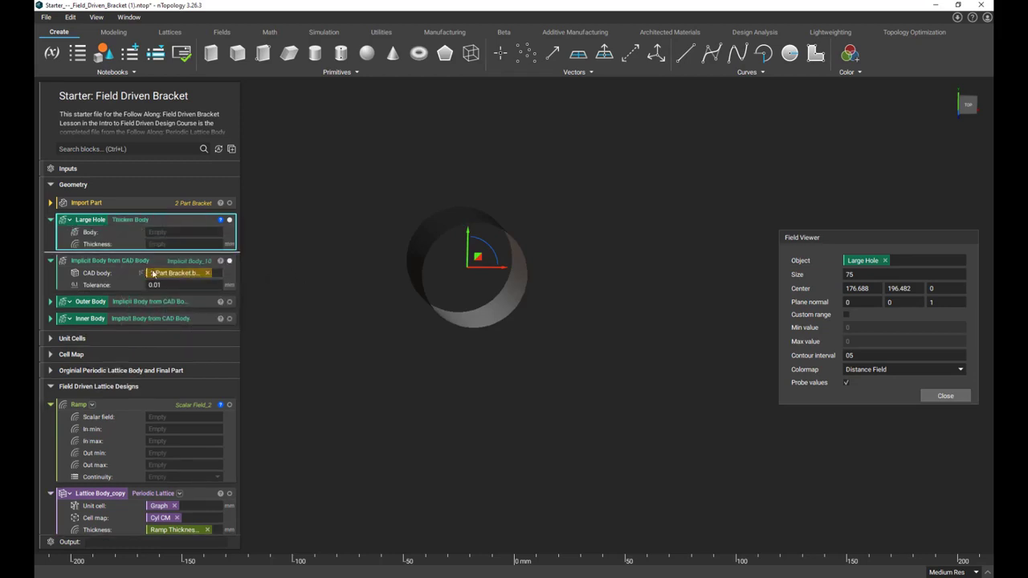
- Use the detached implicit body as the Thicken Body input and set the thickness to 1 mm
drag(141, 261, 185, 227)
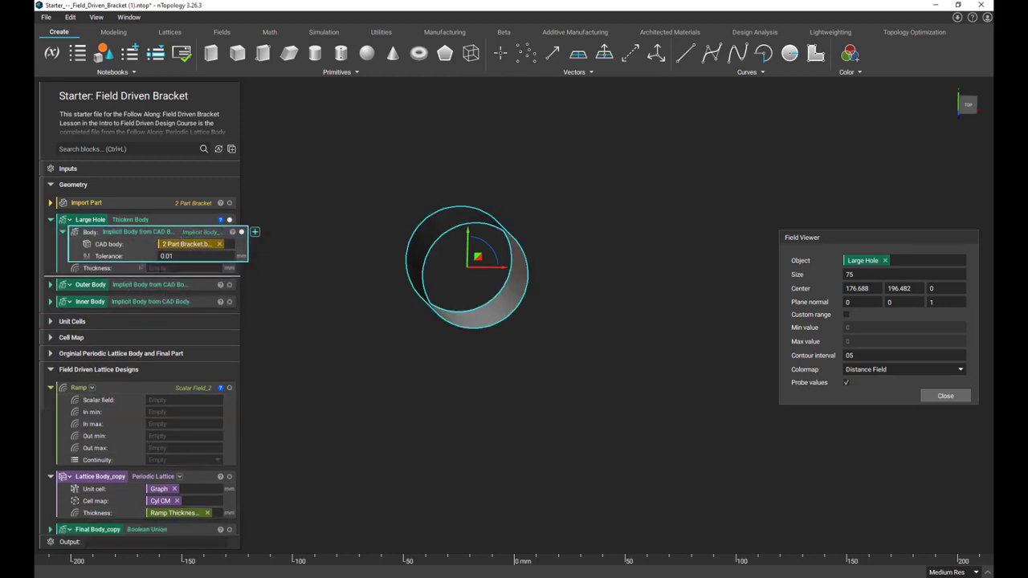
click(160, 268)
text(1m)
key(Return)
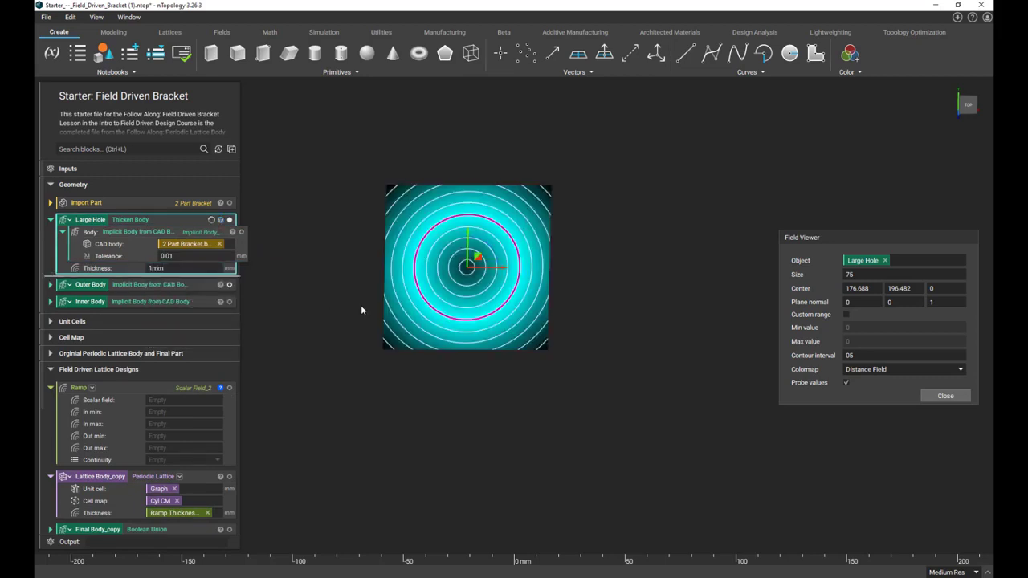
- Hide the thickened Large Hole body, probe its field around the ring, and close the Field Viewer
right_drag(411, 326, 426, 356)
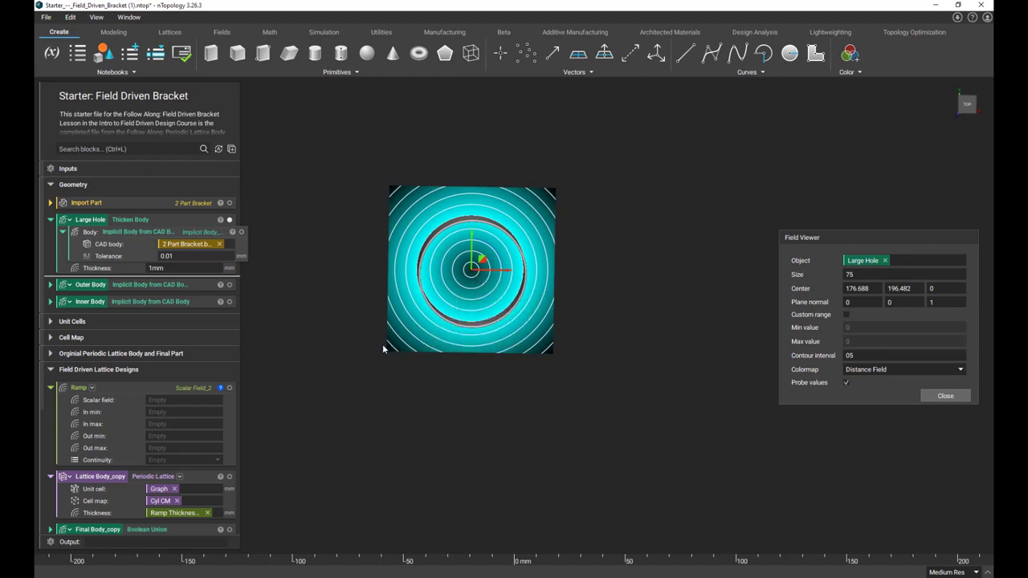
scroll(451, 297, up, 1)
click(229, 220)
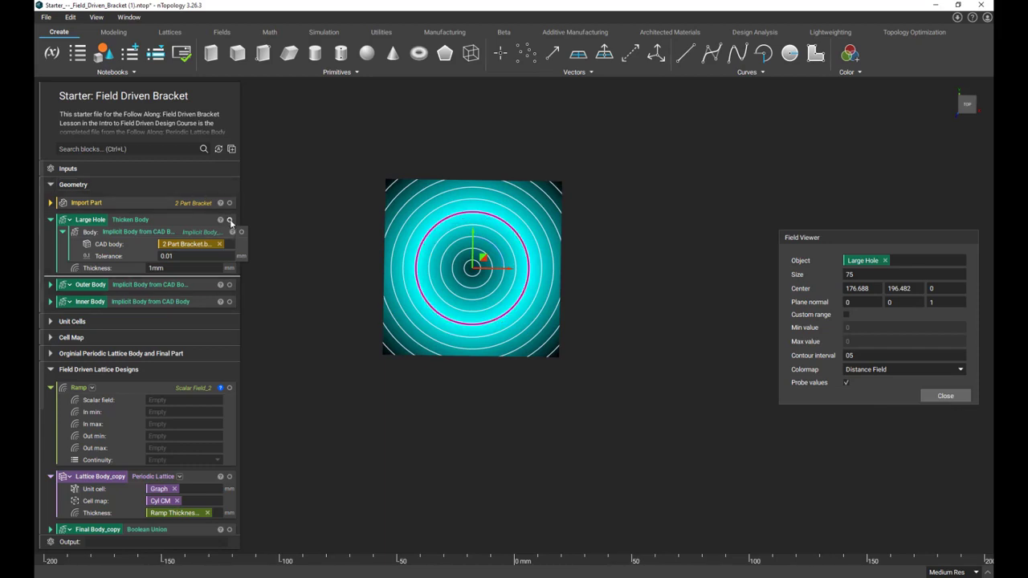
scroll(396, 241, up, 5)
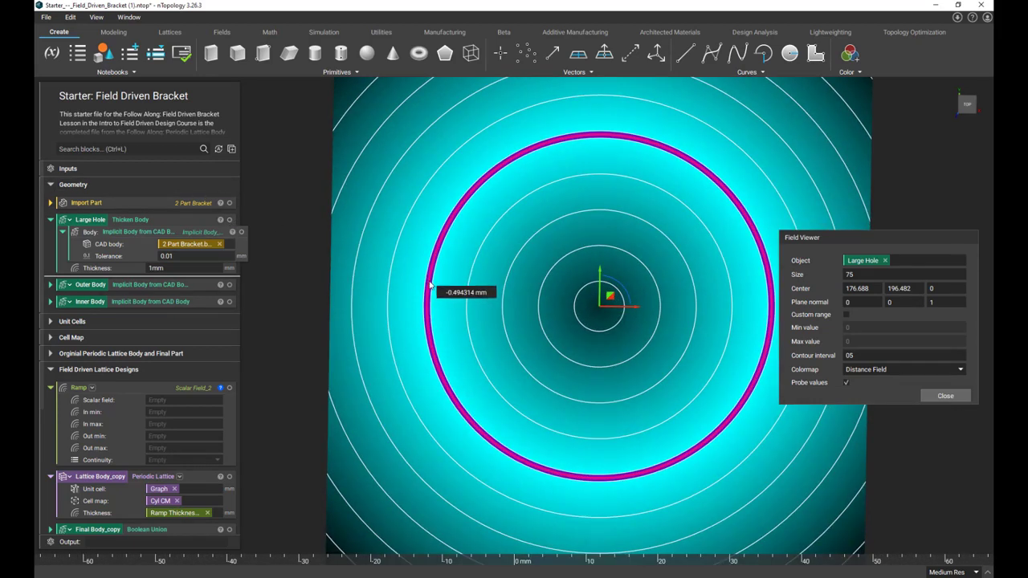
click(961, 396)
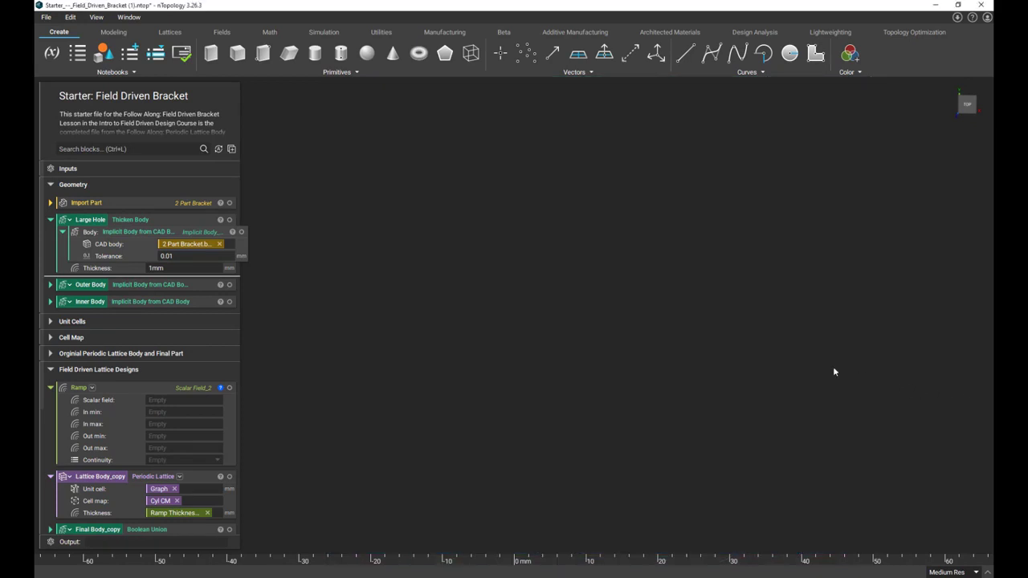
- Collapse the Large Hole variable and assign it as the scalar field of the empty Ramp block
scroll(578, 302, down, 2)
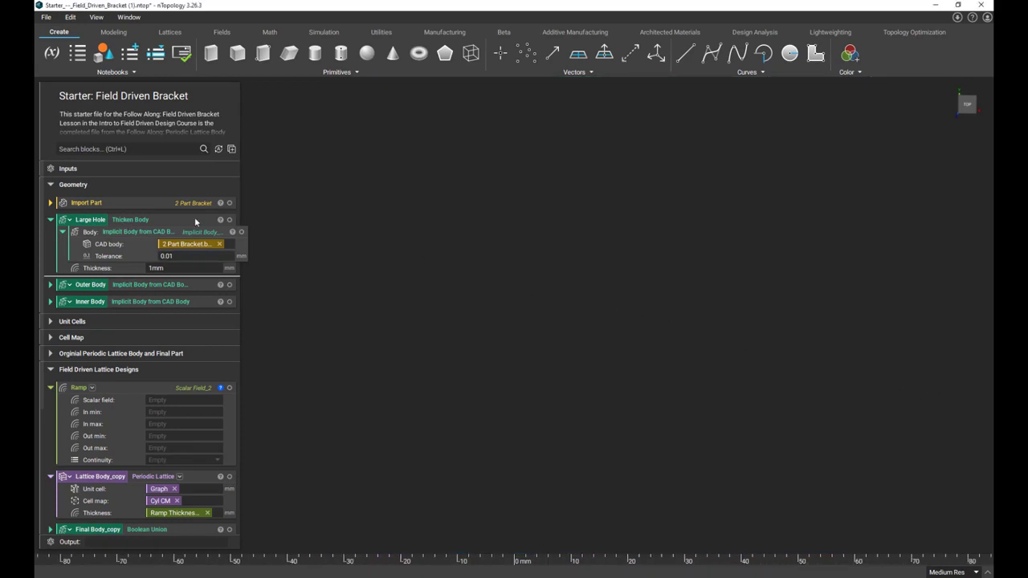
click(51, 220)
drag(94, 227, 178, 353)
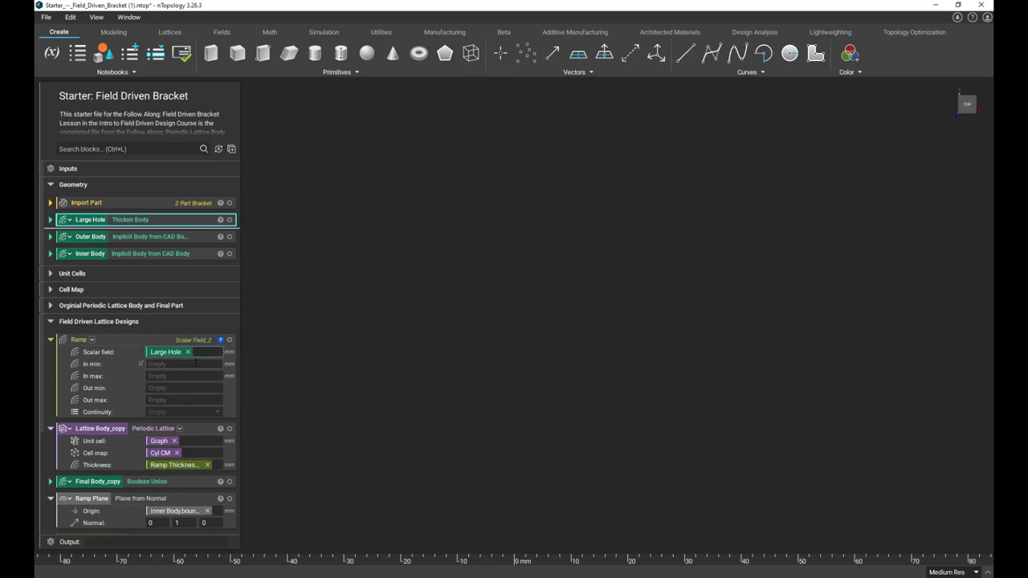
- Check the Large Hole body briefly, then view its distance field on a plane of size 500
click(230, 219)
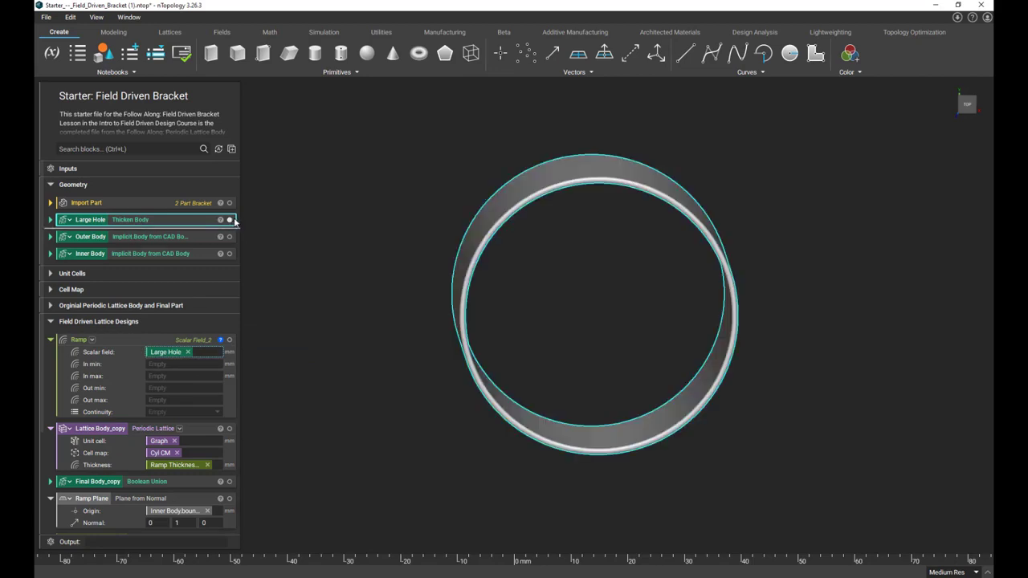
click(229, 219)
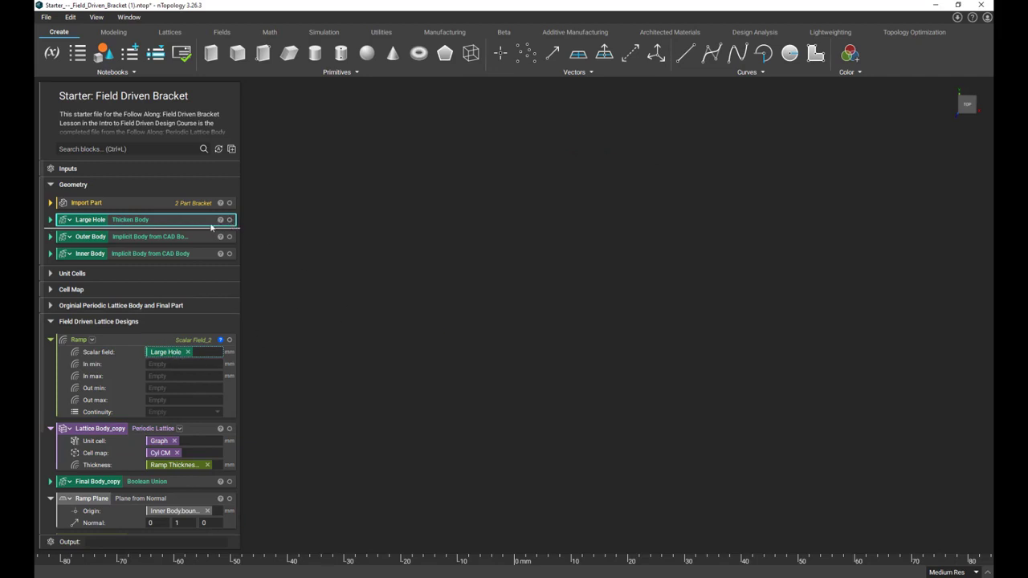
key(f)
scroll(705, 412, down, 4)
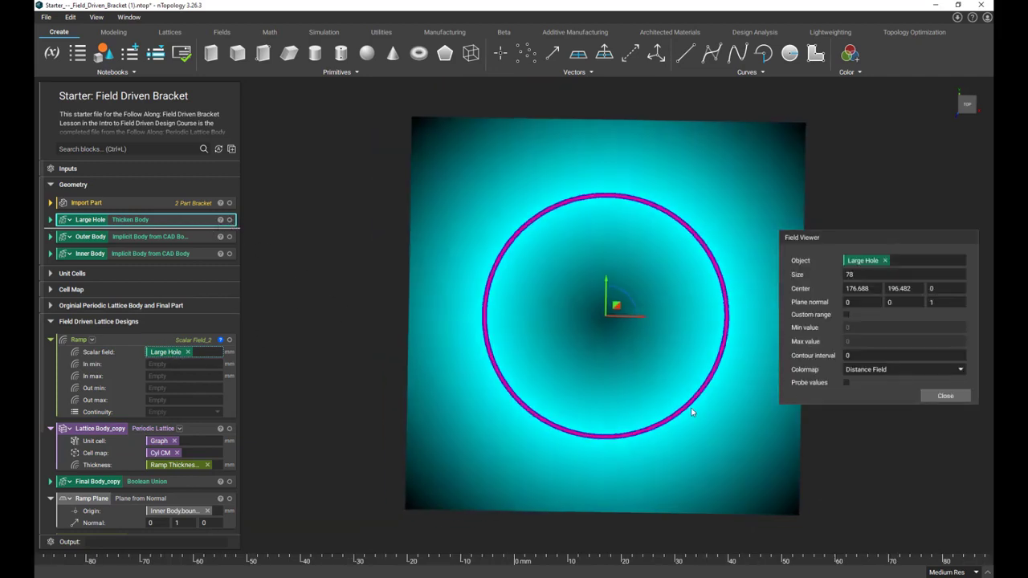
double_click(849, 275)
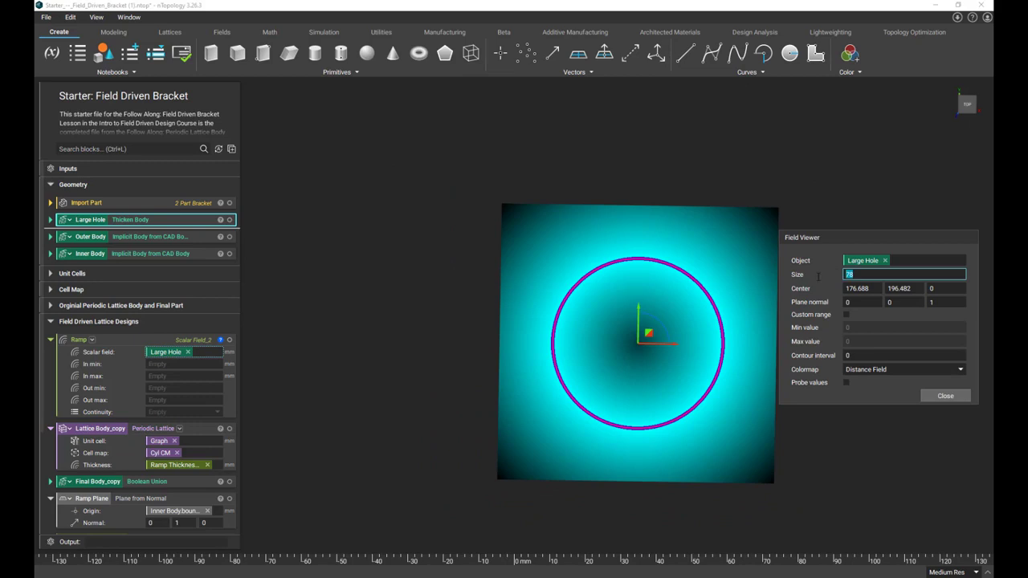
text(500)
scroll(490, 363, down, 5)
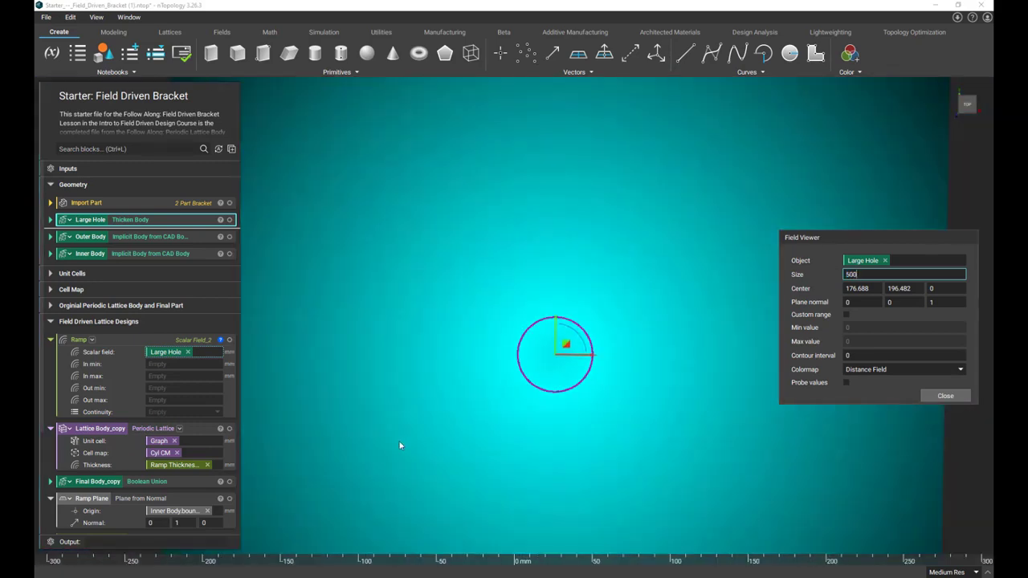
scroll(403, 442, down, 3)
- Show Final Body_copy over the Large Hole field and probe distances from the top with a contour interval of 5
click(229, 482)
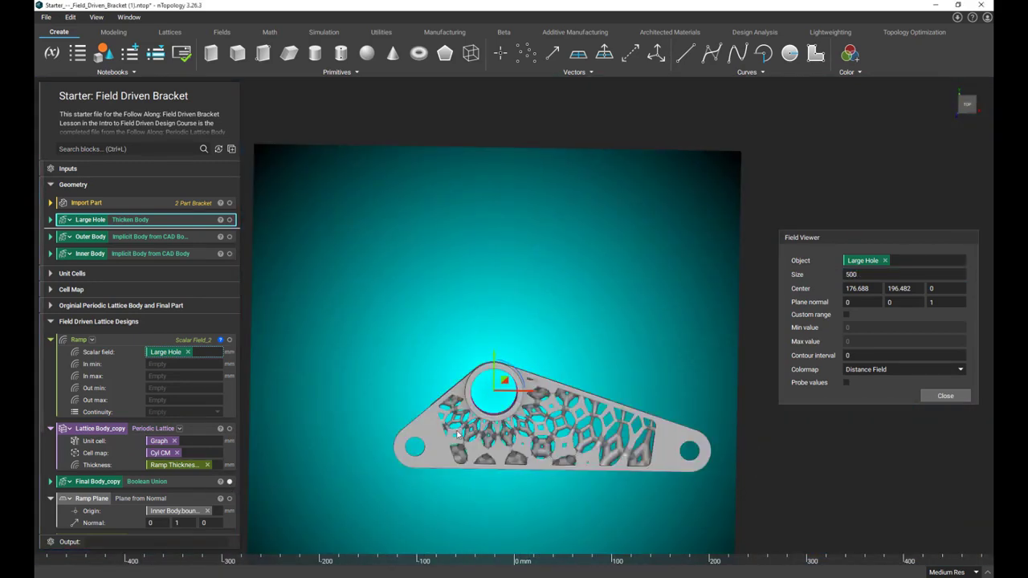
scroll(456, 430, up, 2)
click(967, 105)
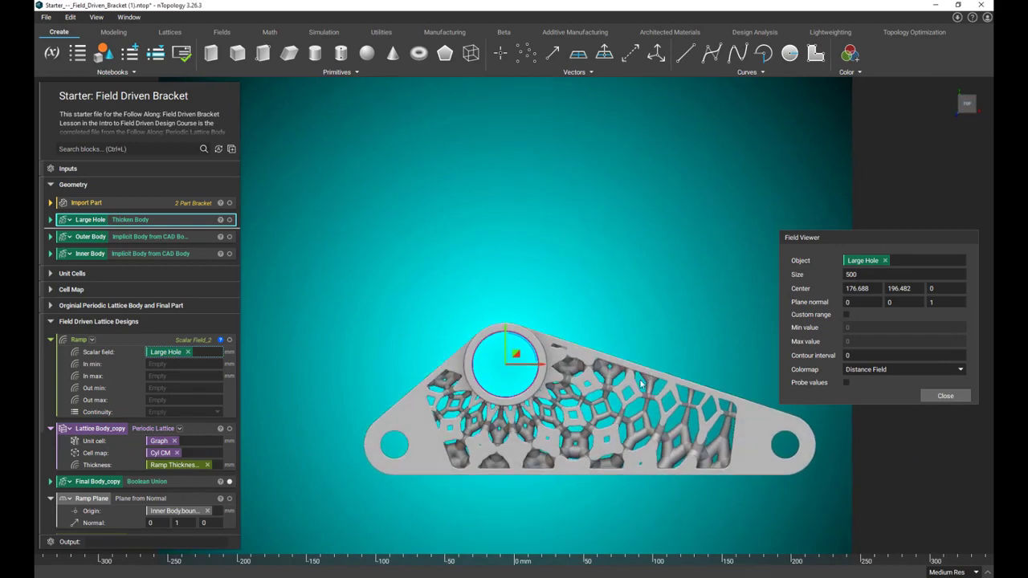
click(856, 354)
text(5)
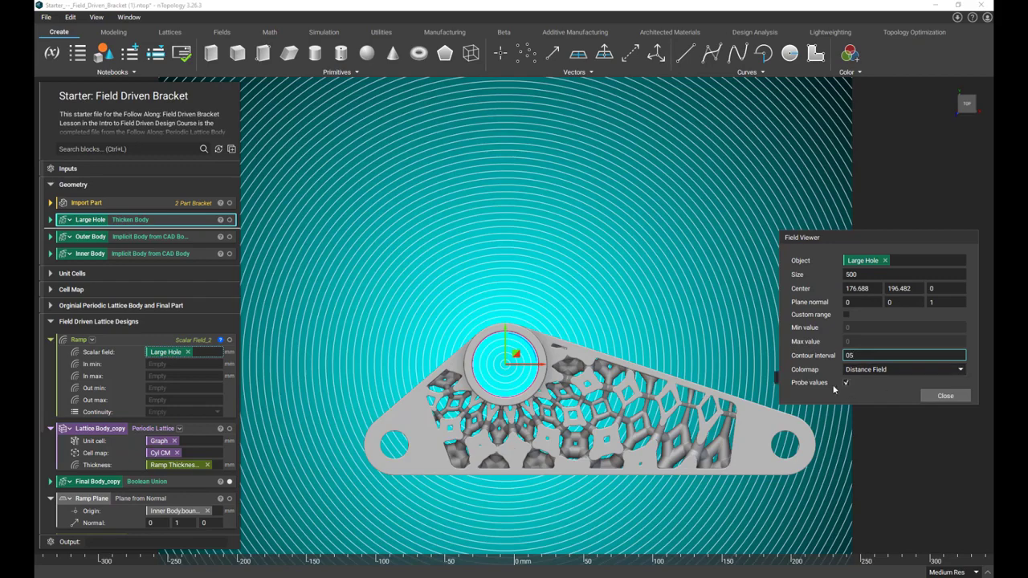
scroll(519, 419, down, 1)
scroll(520, 419, up, 4)
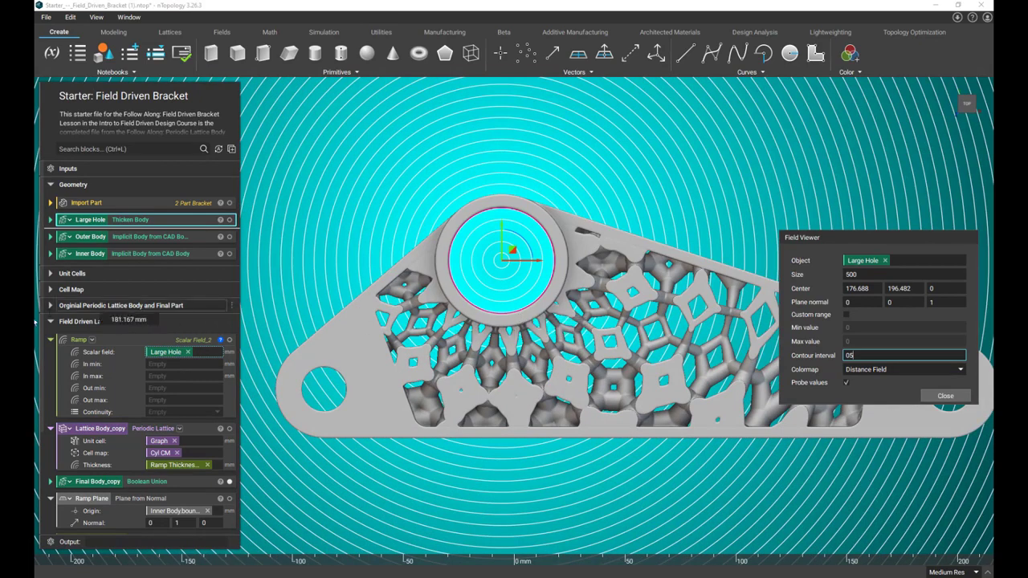
- Set the input range of the Large Hole Ramp block to a minimum of 5mm and a maximum of 150
click(172, 363)
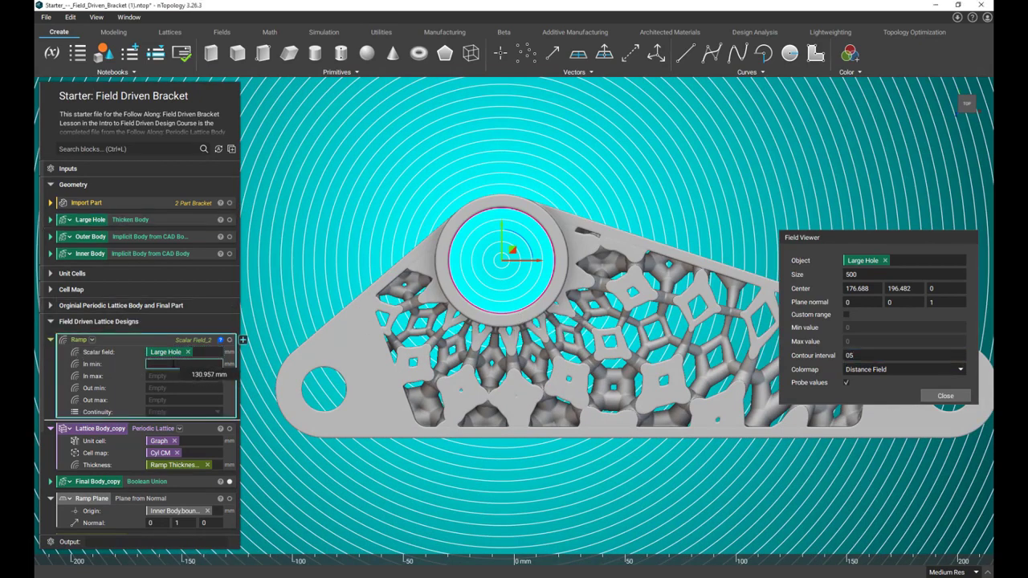
text(5mm)
key(Return)
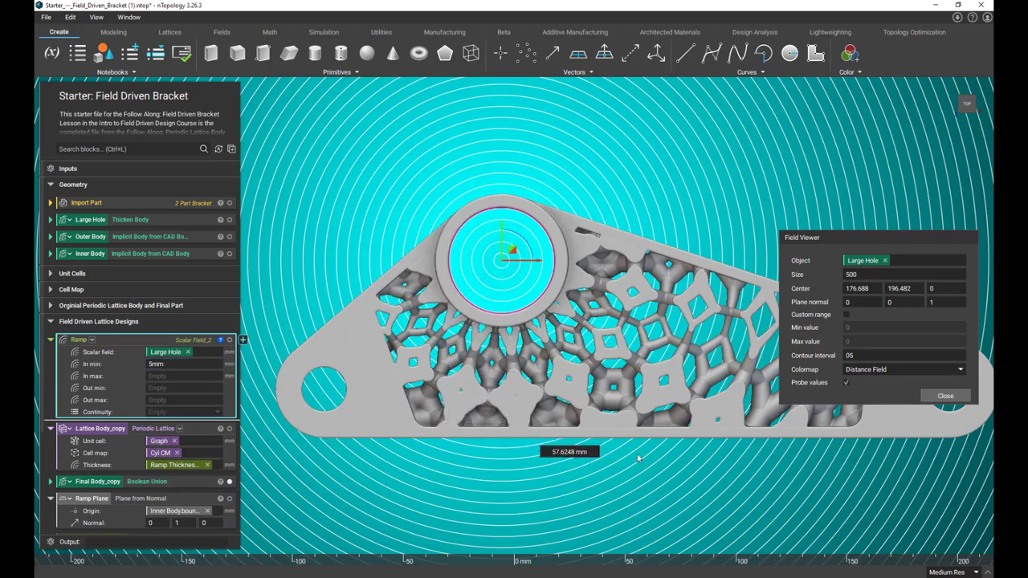
middle_drag(711, 400, 580, 413)
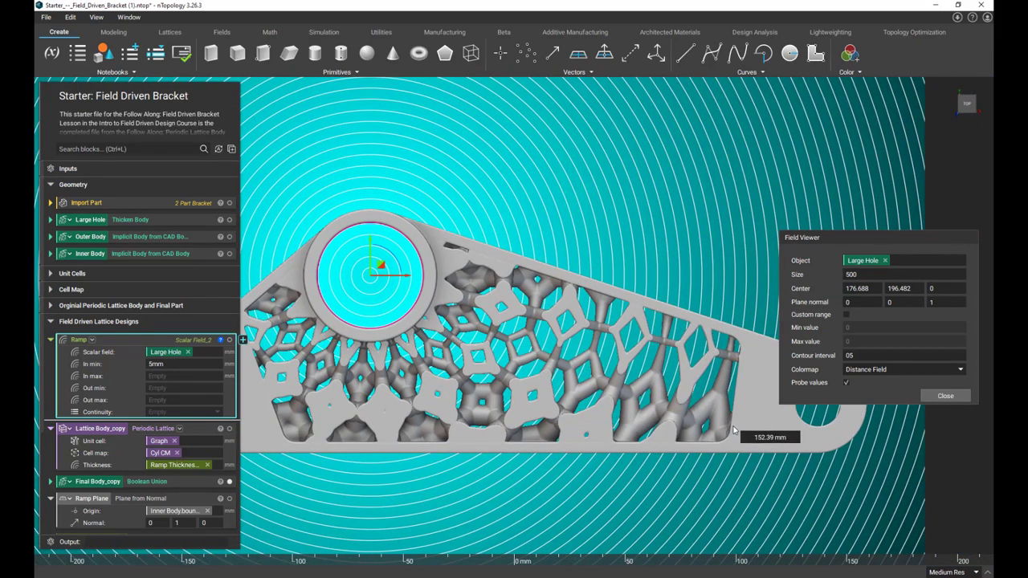
click(161, 375)
text(150)
- Set the Ramp output range to 2mm minimum and 15 maximum with Geometric (C0) continuity, and close the Field Viewer
click(173, 388)
text(2mm)
key(Tab)
text(15)
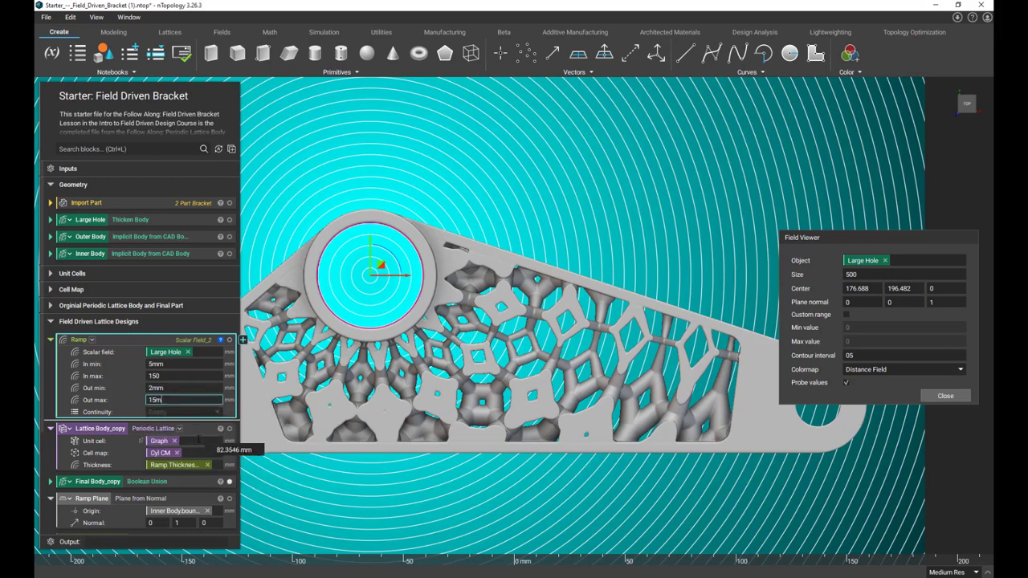
click(172, 413)
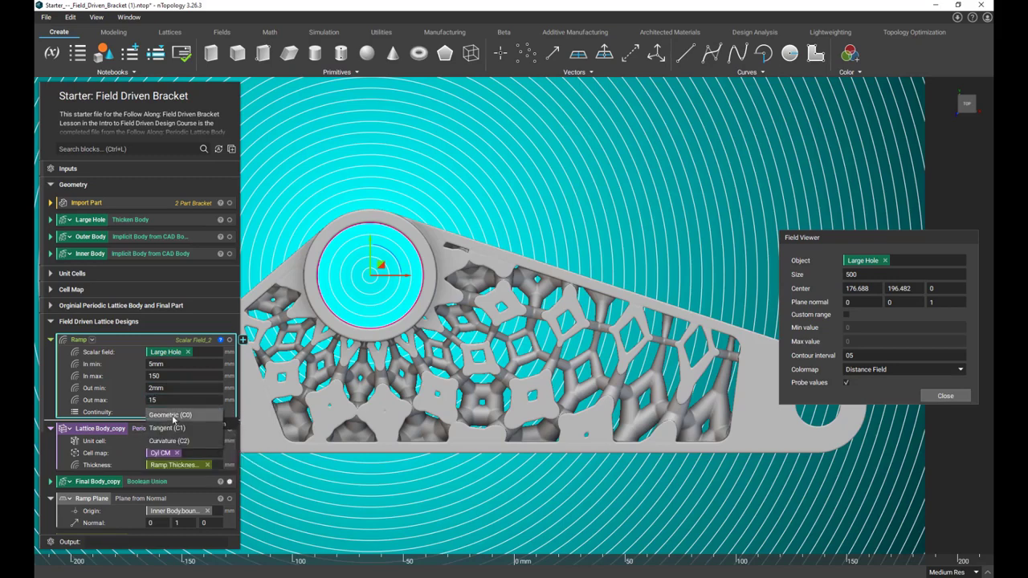
click(172, 415)
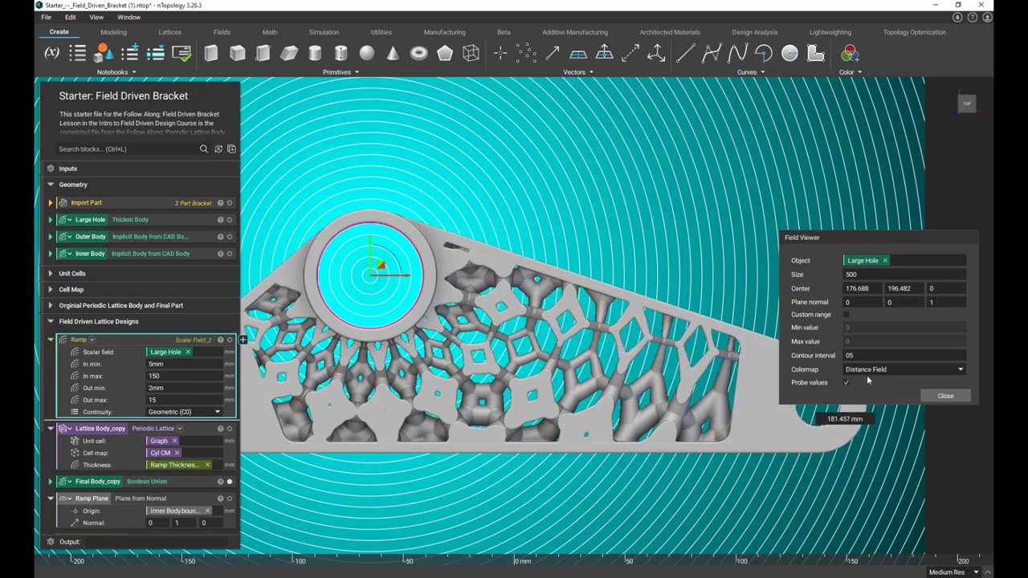
click(939, 395)
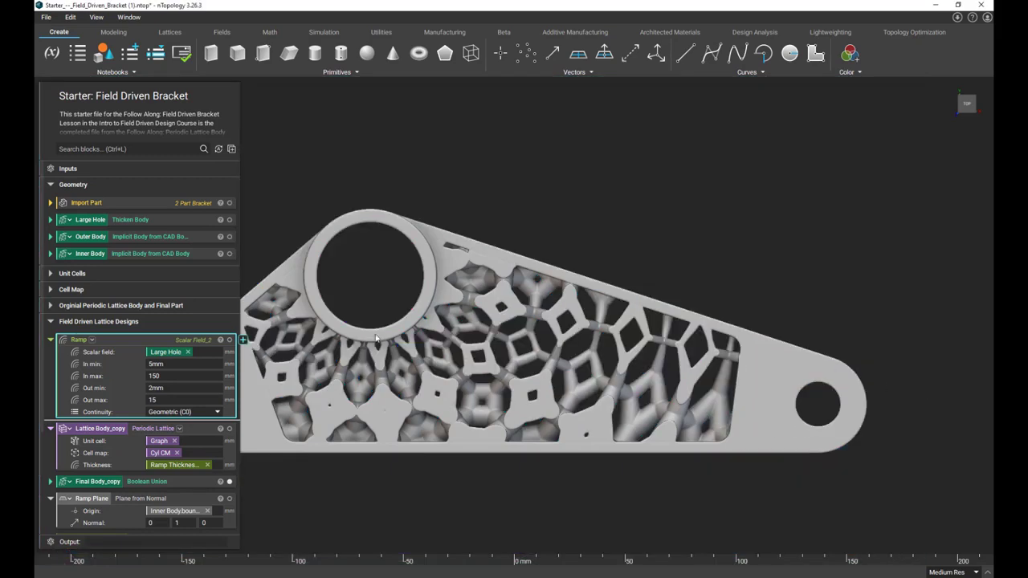
- Make the Ramp block a variable named "Ramped Thickness 3"
right_click(109, 338)
click(135, 385)
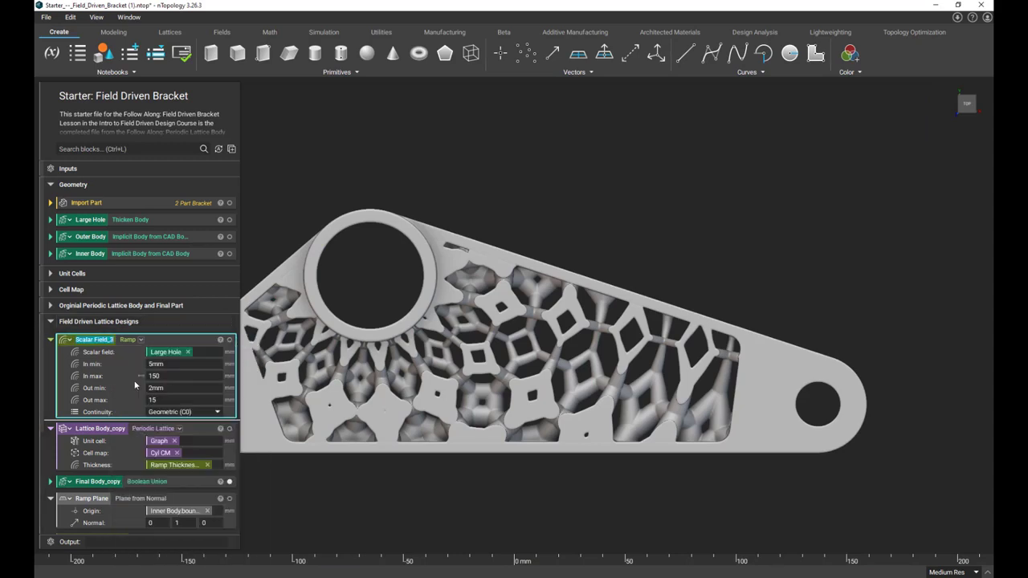
text(Ramped Thickness 3)
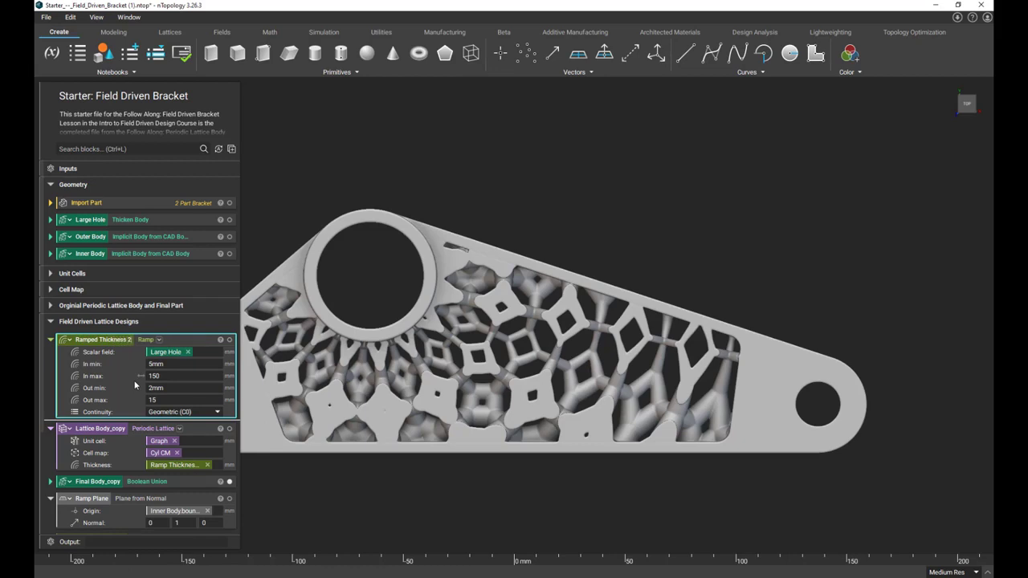
key(Return)
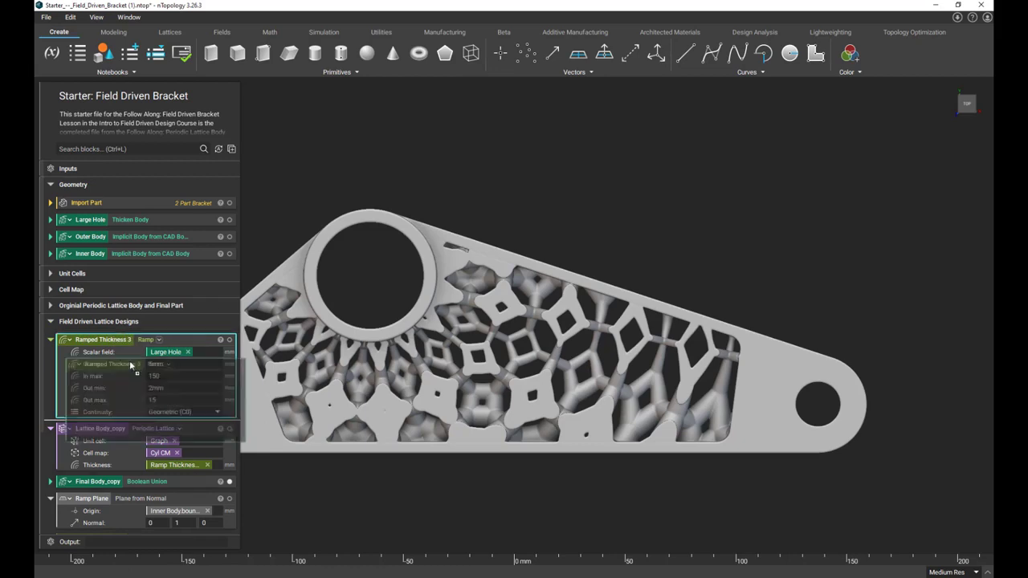
- Assign Ramped Thickness 3 as the thickness of Lattice Body_copy and inspect the rebuilt Final Body_copy
click(183, 435)
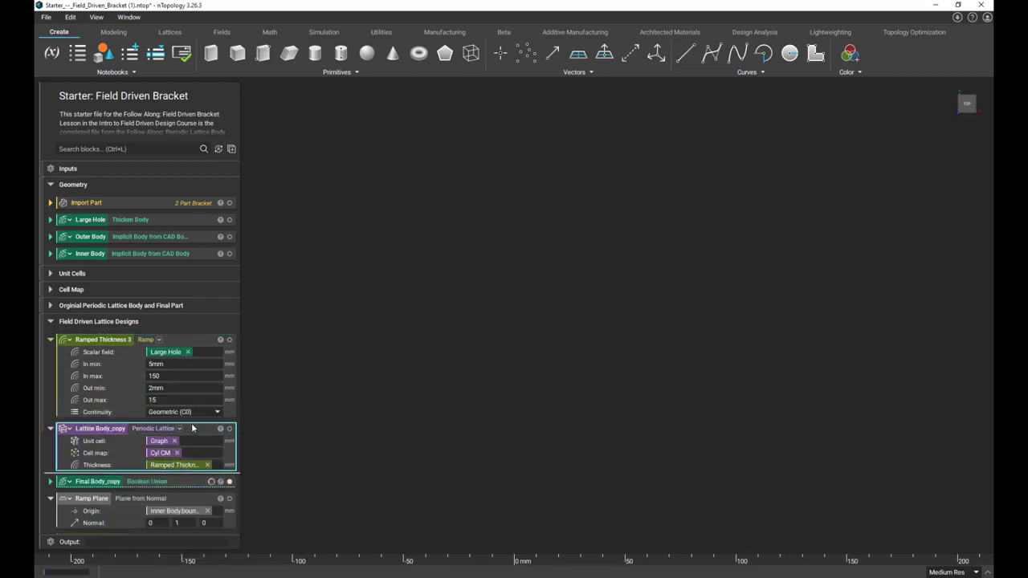
click(200, 484)
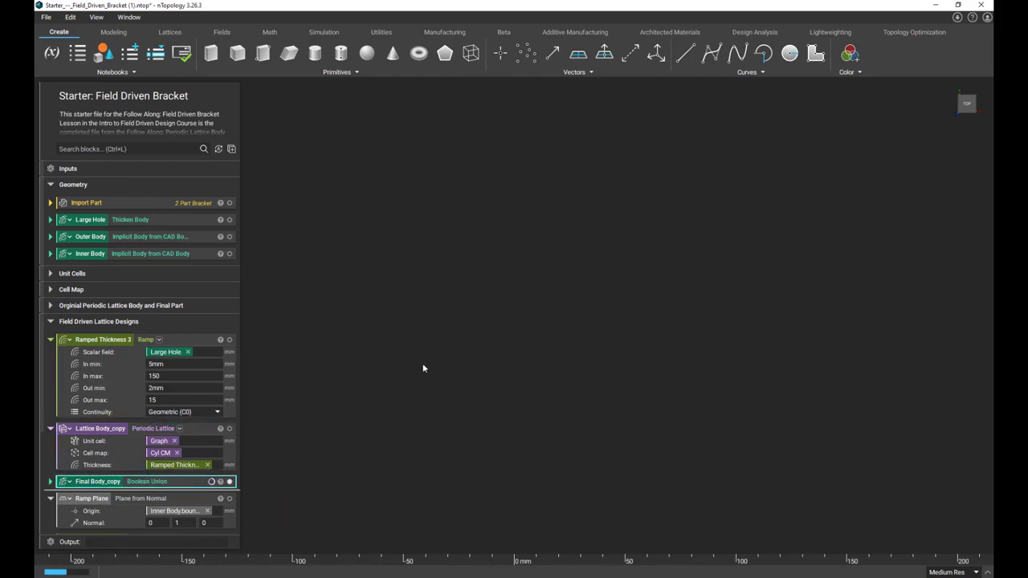
mouse_move(490, 357)
right_down()
mouse_move(453, 405)
mouse_move(482, 371)
right_up()
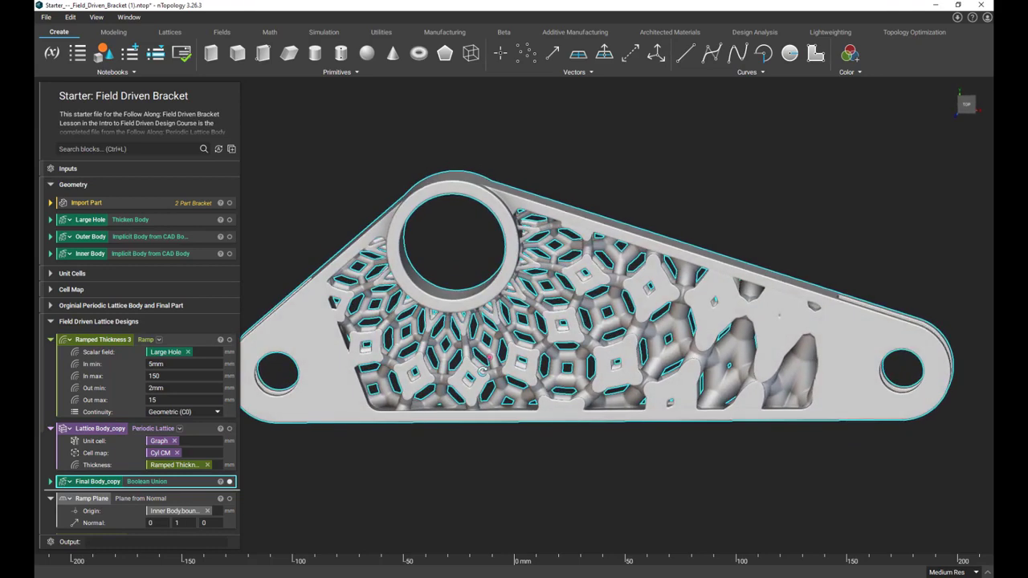
middle_drag(502, 392, 524, 372)
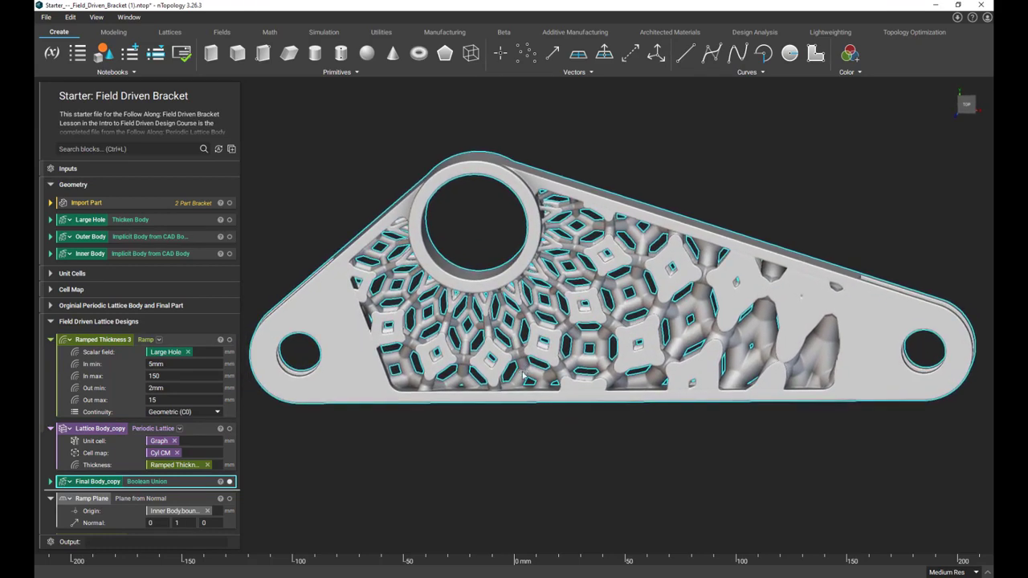
- Rename Lattice Body_copy as "Ramped Lattice Body" and Final Body_copy as "Ramped Final Body"
click(109, 435)
text(Ramped Lattice Body)
double_click(88, 481)
text(Ramped Final Body)
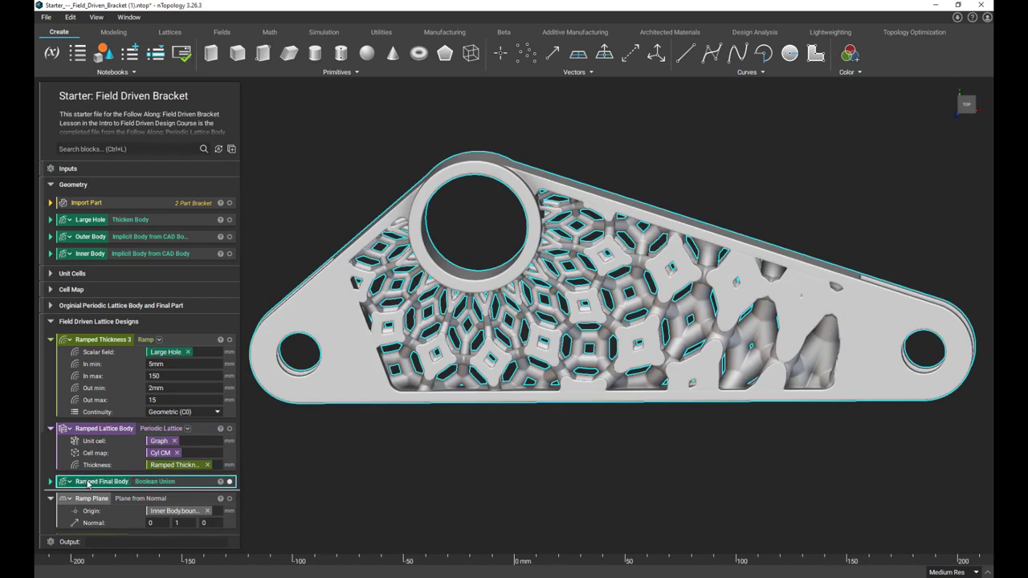
click(497, 446)
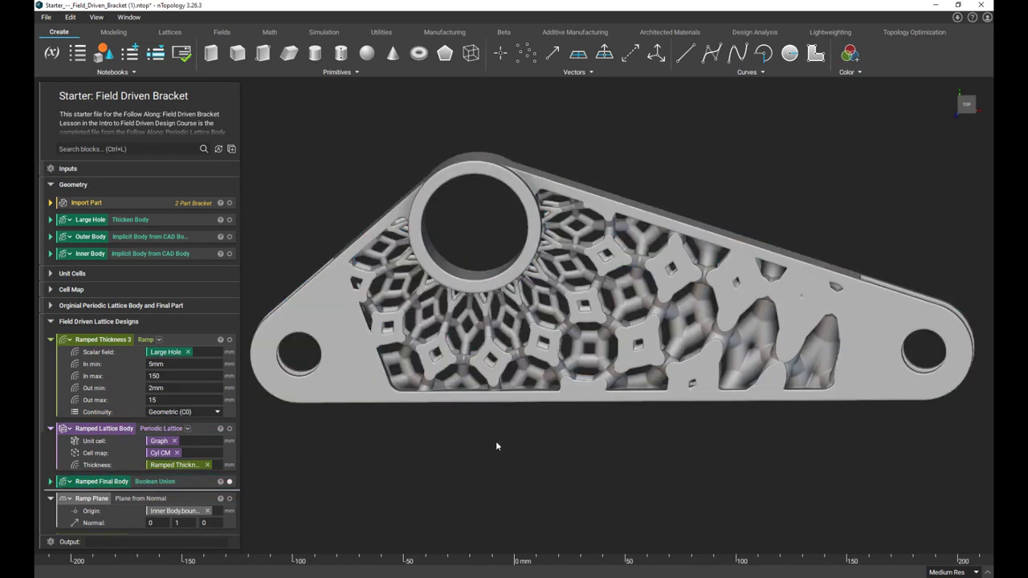
- Collapse the expanded blocks in Field Driven Lattice Designs and move Ramped Thickness 3 below Ramp Thickness 2
scroll(57, 440, down, 3)
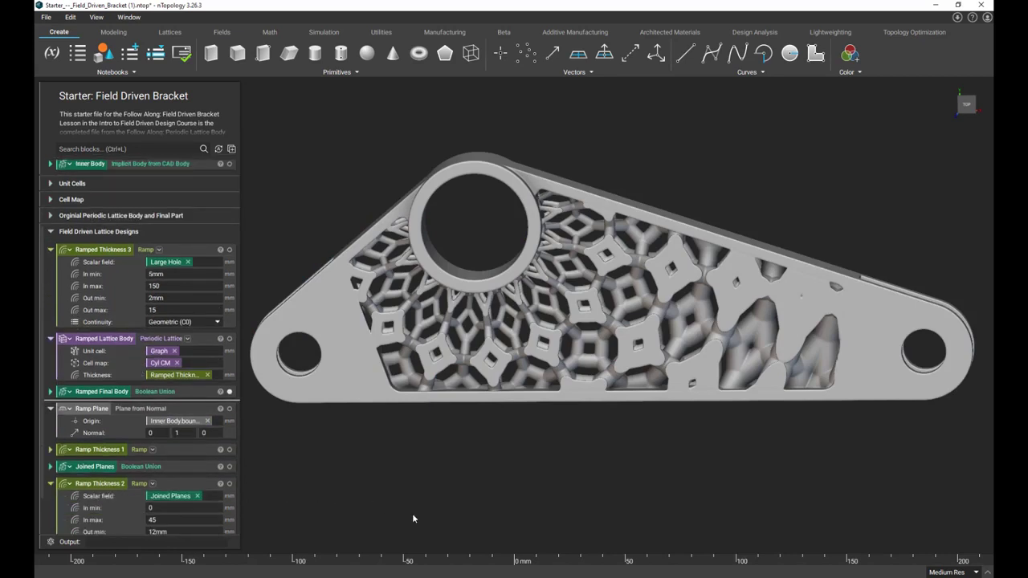
click(51, 249)
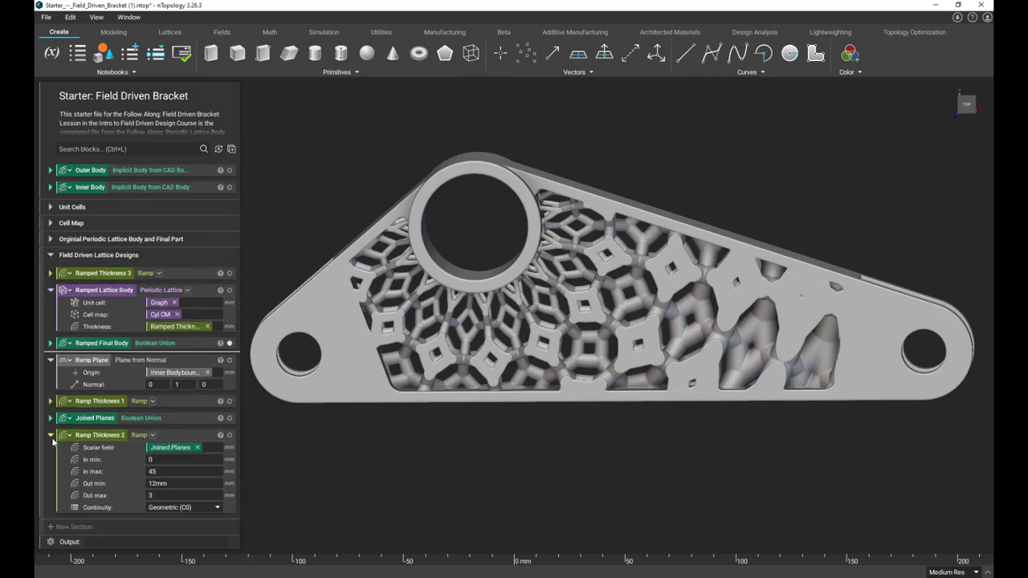
click(51, 436)
drag(83, 340, 114, 512)
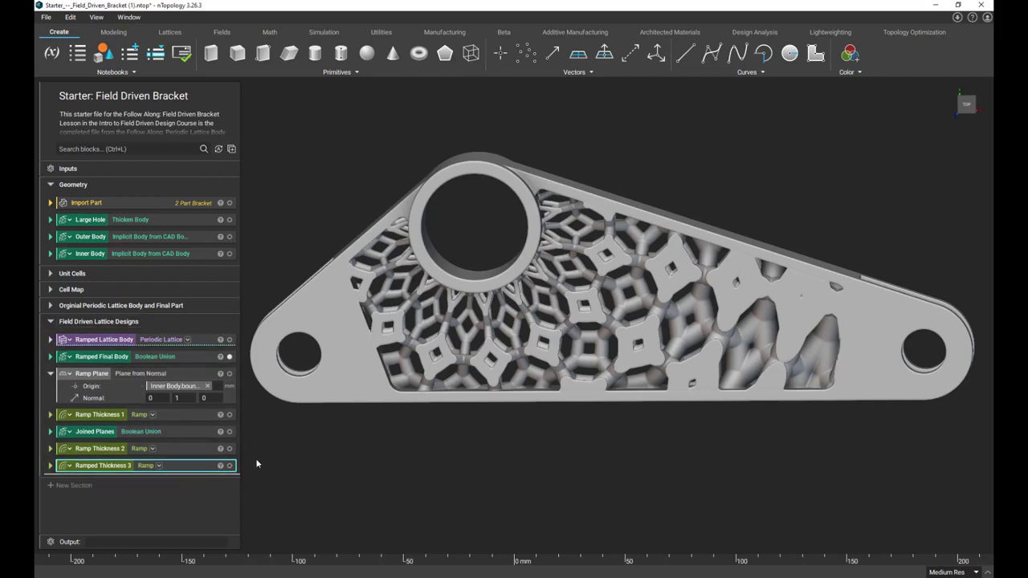
click(50, 374)
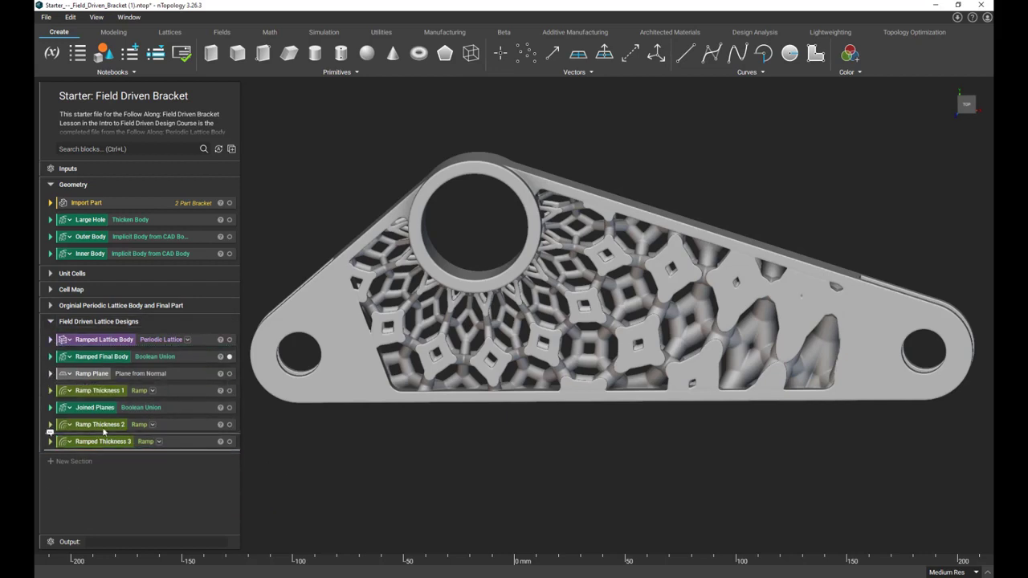
- Add a Transfer Function block at the end of the Field Driven Lattice Designs section
key(ctrl+l)
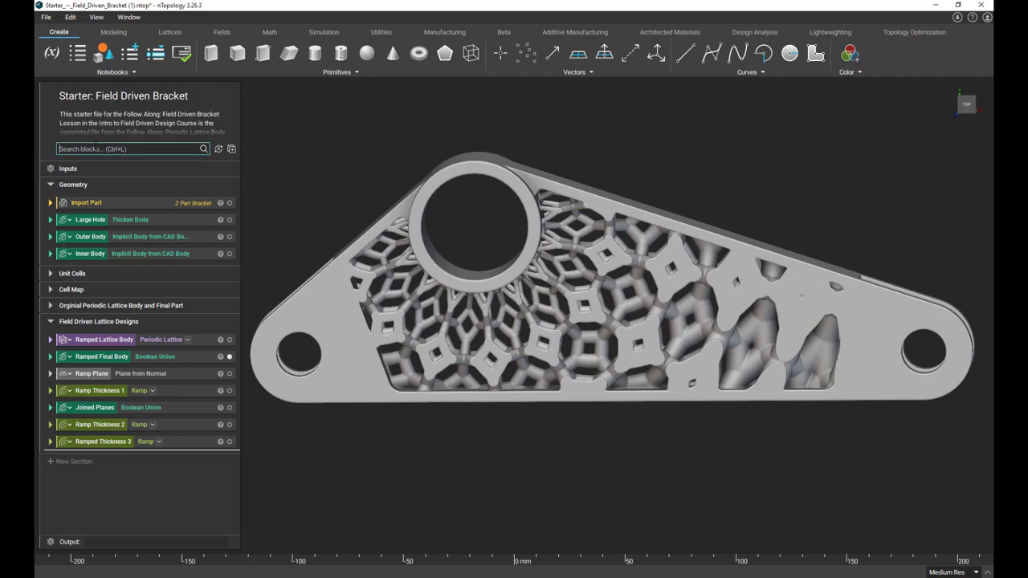
text(trans)
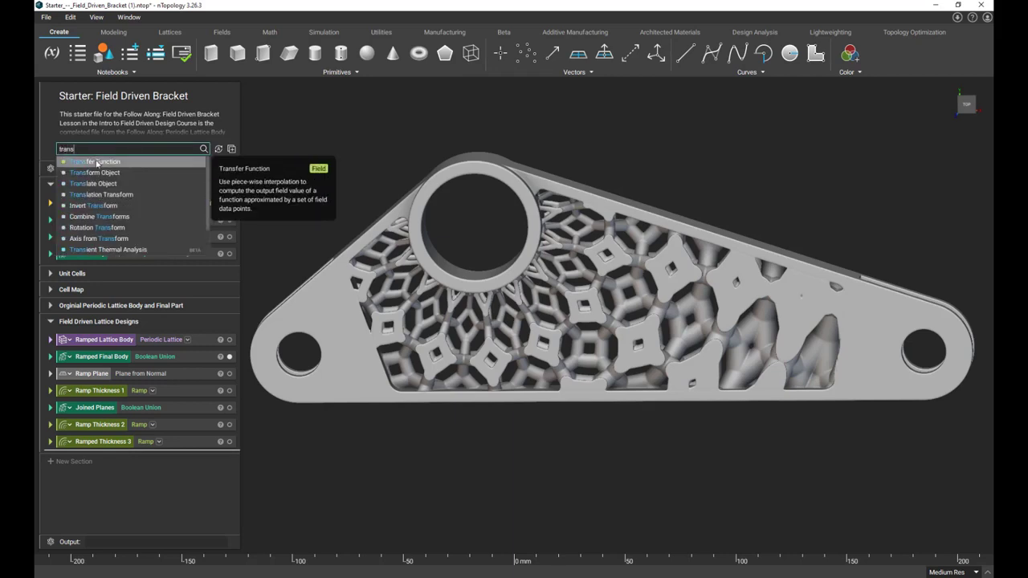
key(Return)
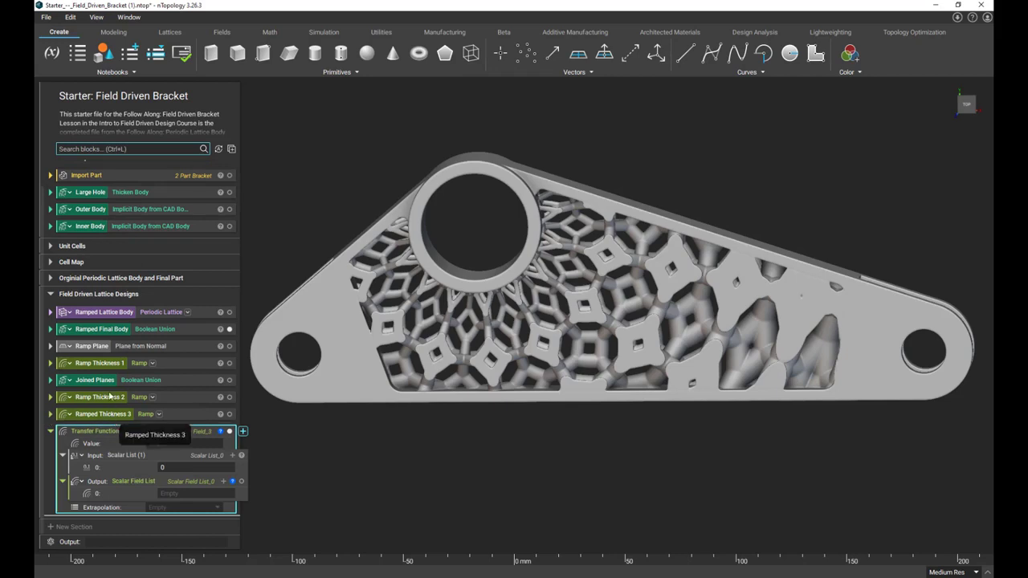
- Duplicate Ramped Lattice Body and Ramped Final Body, and place the copies between Ramped Thickness 3 and the Transfer Function block
click(113, 313)
ctrl+click(112, 330)
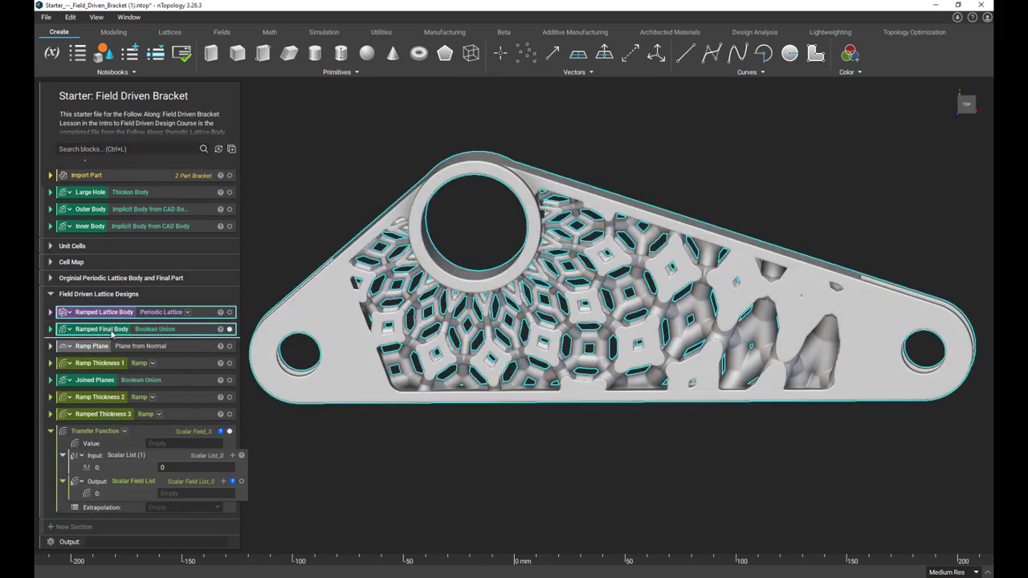
key(ctrl+v)
drag(111, 347, 126, 426)
drag(110, 314, 105, 417)
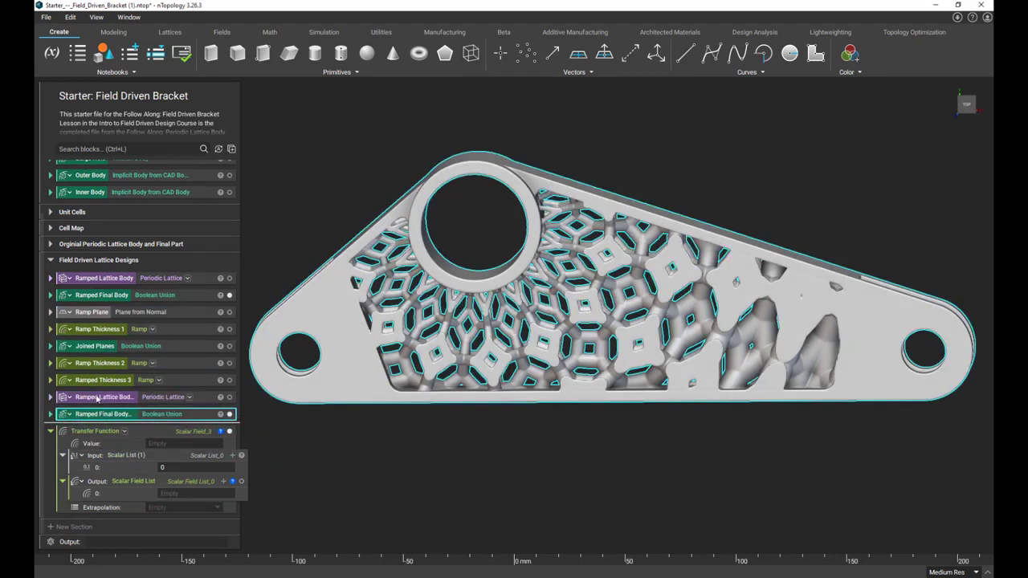
- Rename the copied lattice as "TF Lattice Body" and the copied final body as "TF Final Body"
double_click(98, 397)
text(TF L)
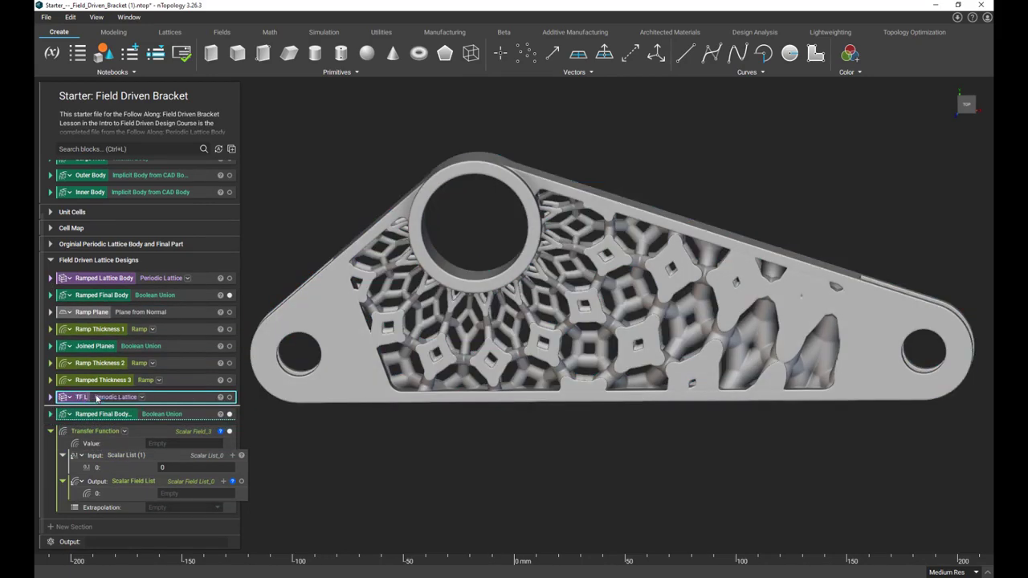
text(attice Body)
key(Return)
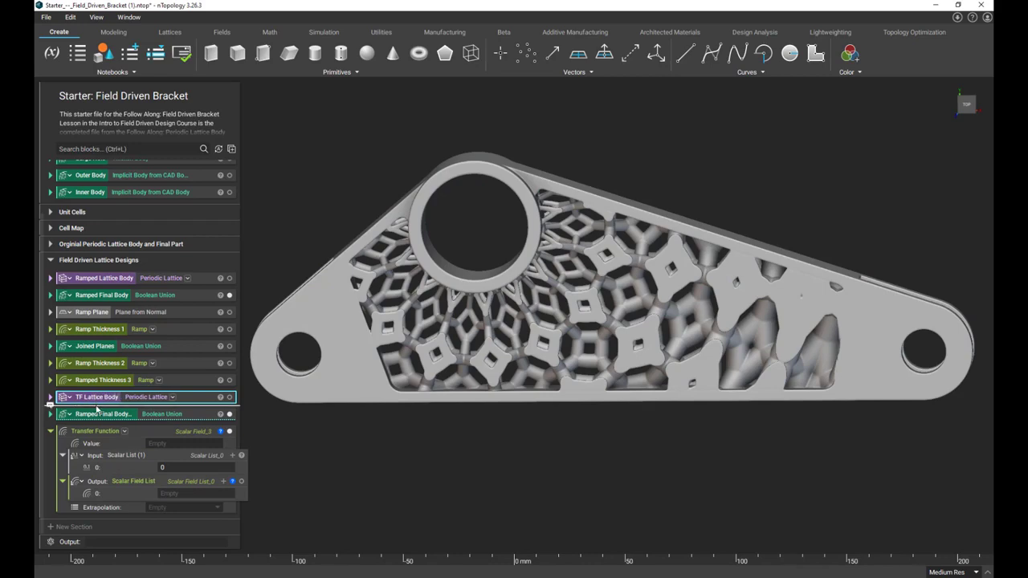
double_click(96, 413)
text(TF Fi)
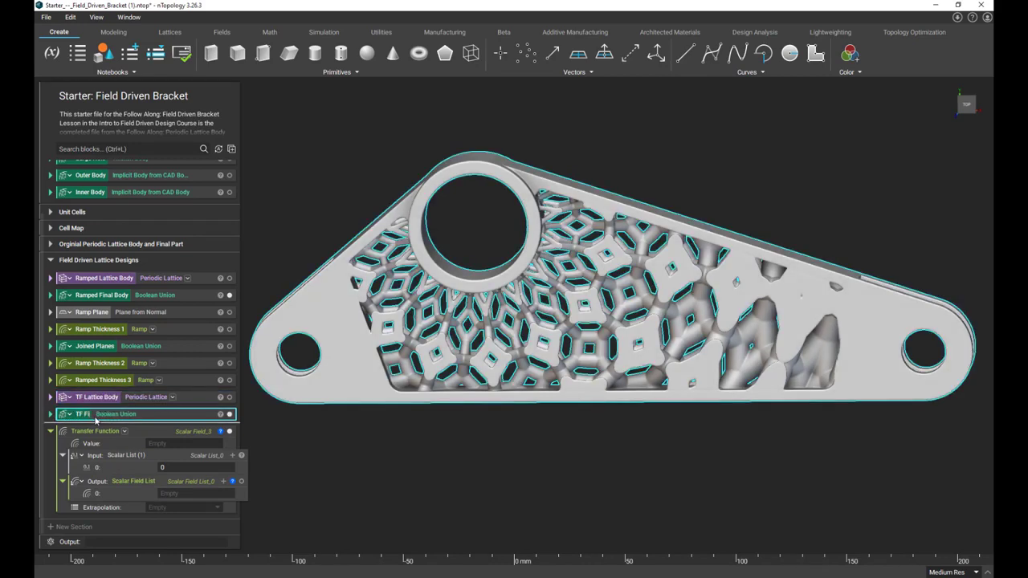
text(nal Body)
click(495, 442)
click(138, 416)
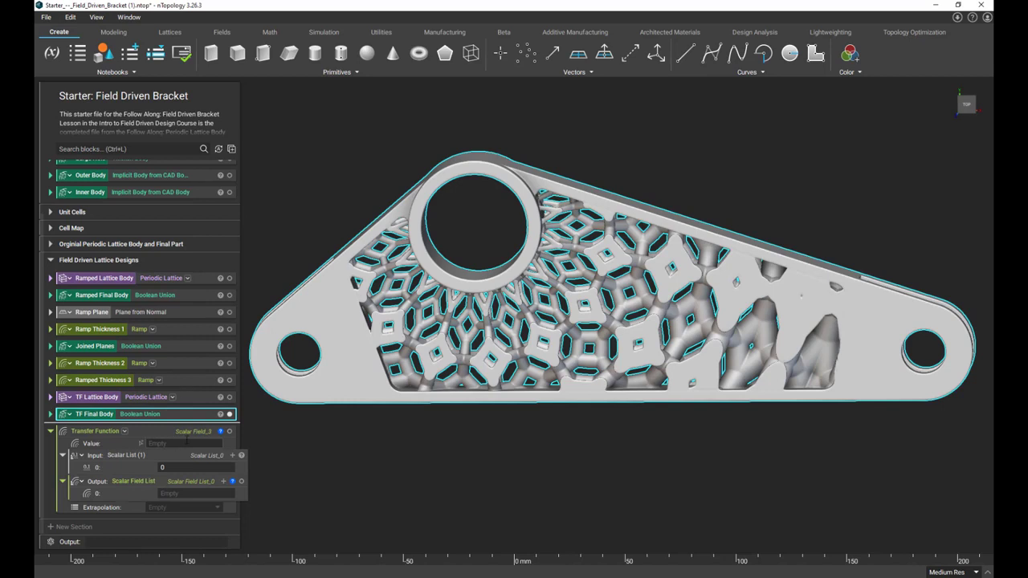
- Insert a Plane from Normal block as the value of the Transfer Function
click(187, 441)
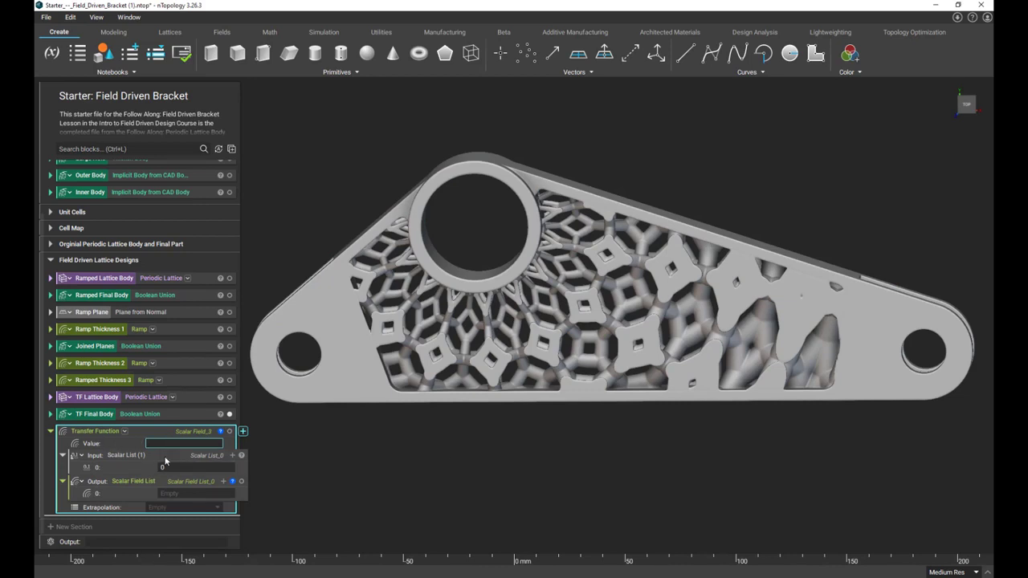
click(192, 493)
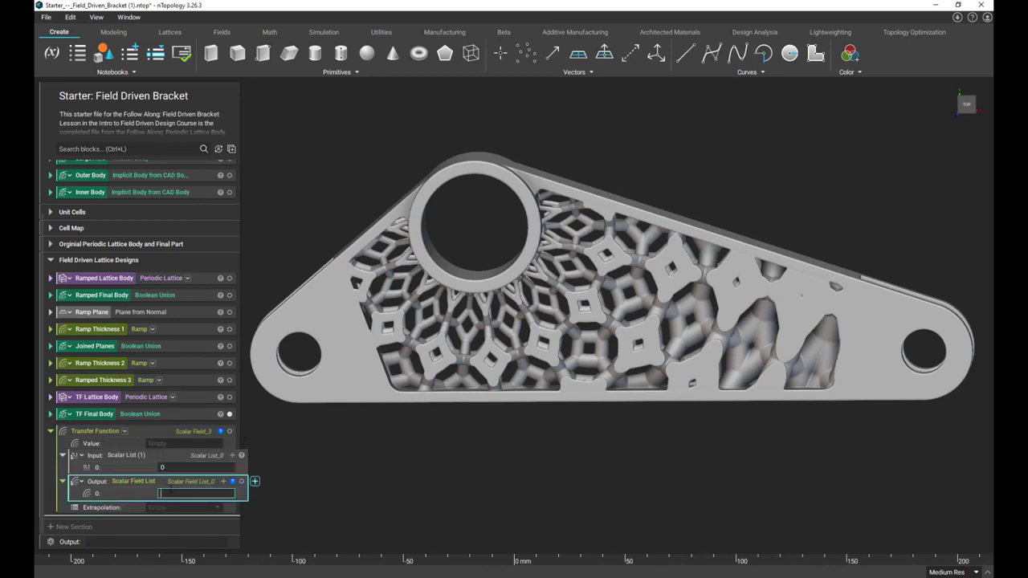
click(169, 443)
text(pl)
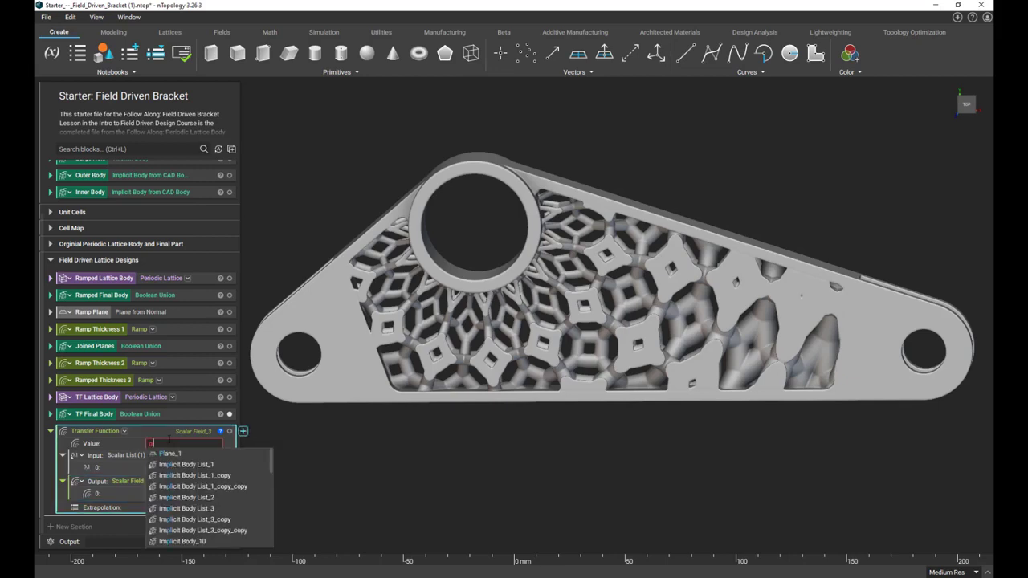
text(ane from)
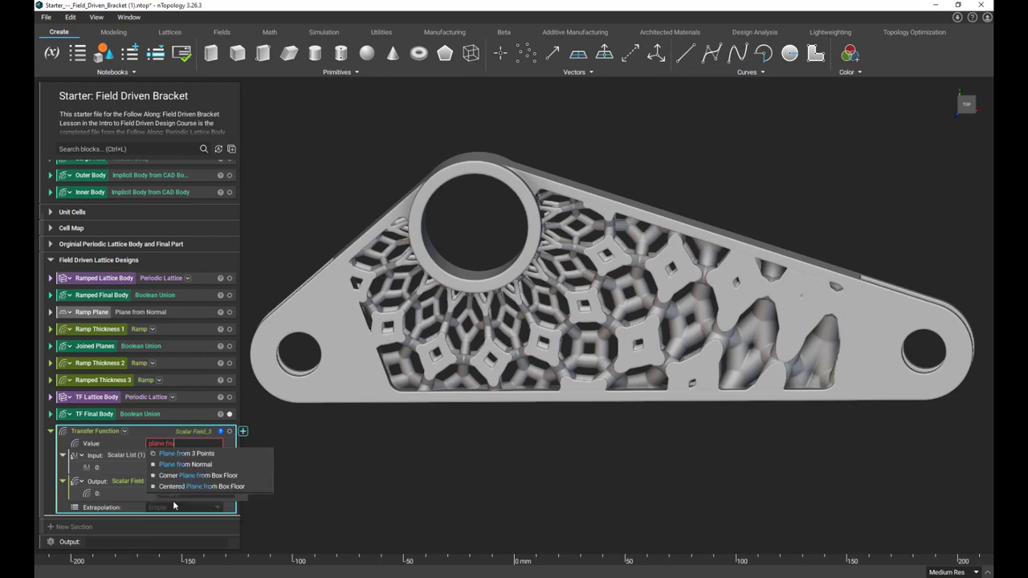
click(184, 465)
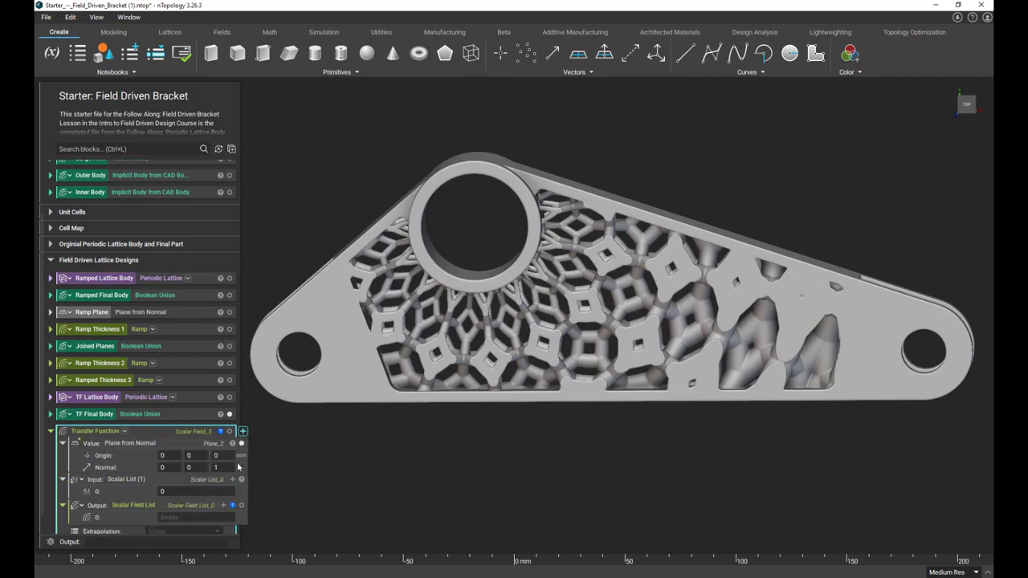
scroll(147, 471, down, 1)
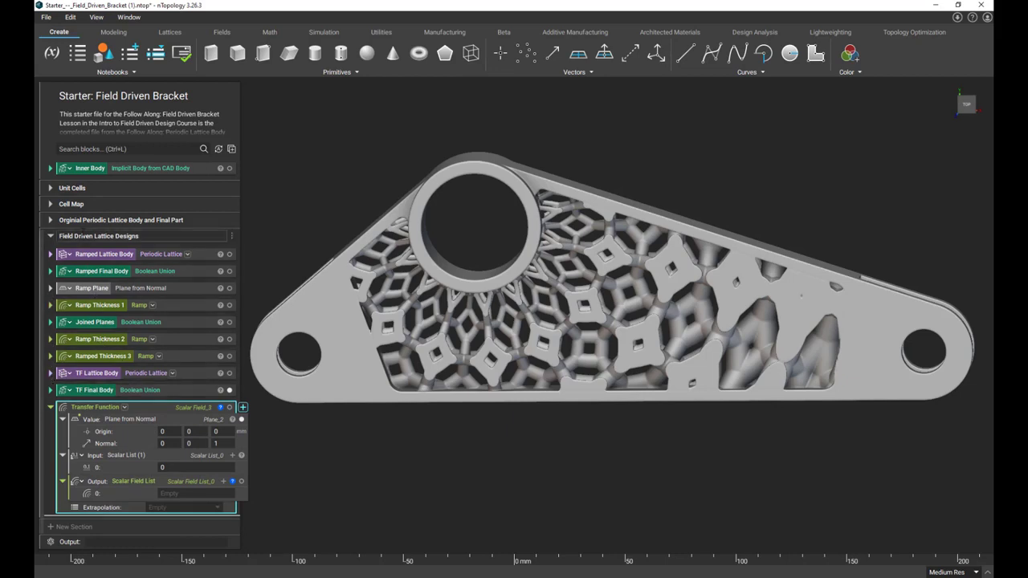
- Reuse the Ramp Plane's Inner Body bounding-box origin for the Transfer Function's plane and set its normal to 1, 0, 0
click(50, 286)
scroll(55, 299, down, 1)
drag(172, 276, 186, 434)
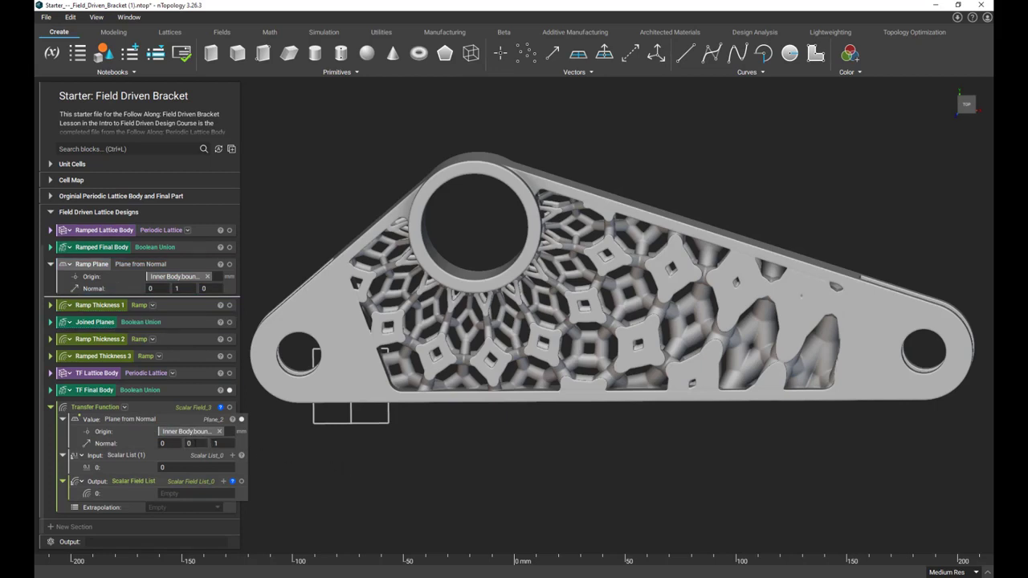
click(177, 443)
text(1)
key(Tab)
key(Tab)
text(0)
click(426, 453)
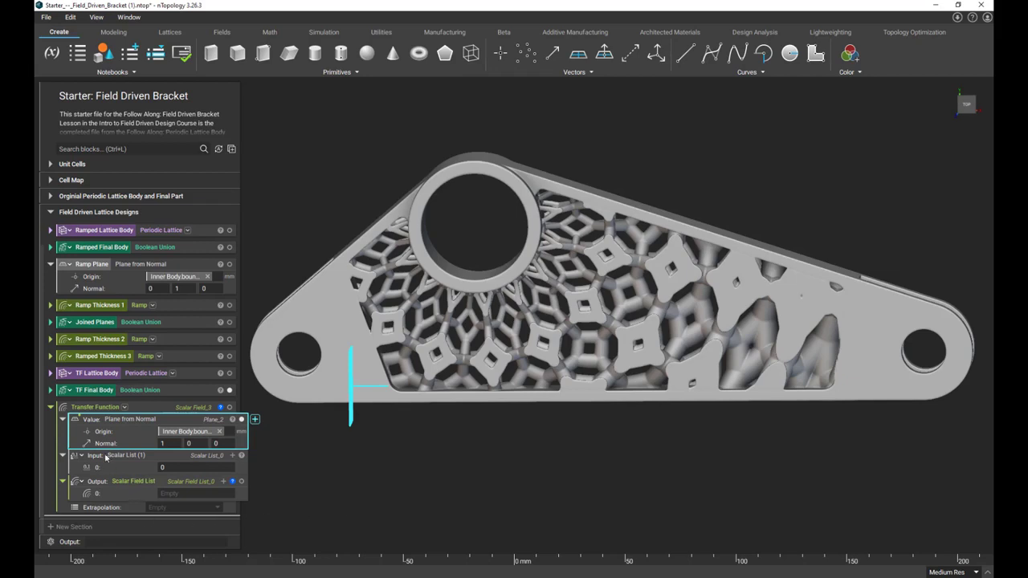
- Open the Field Viewer for the Transfer Function's plane, move the field slice over the bracket, and enable value probing
key(f)
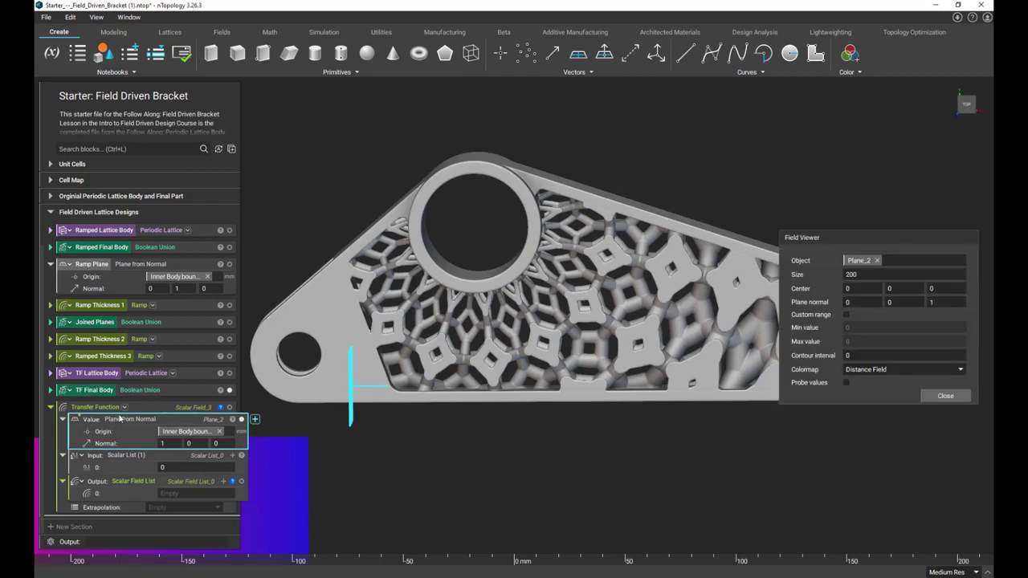
scroll(410, 385, down, 5)
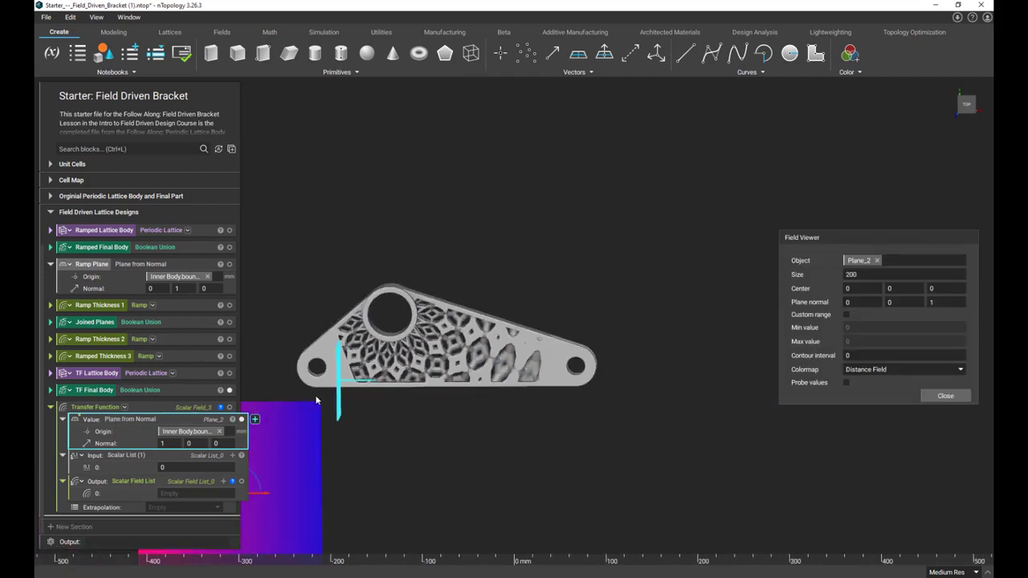
drag(424, 456, 591, 320)
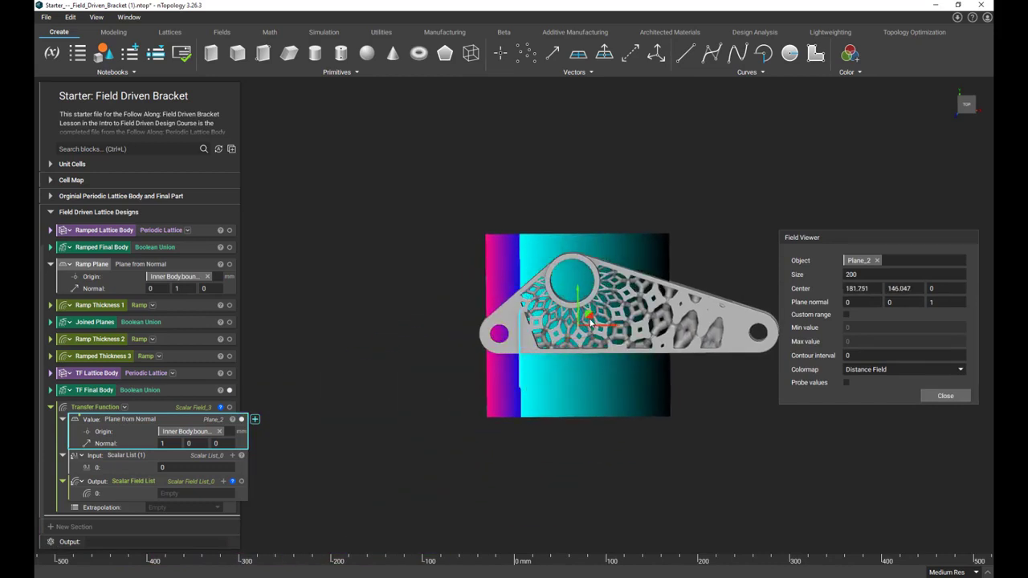
click(846, 381)
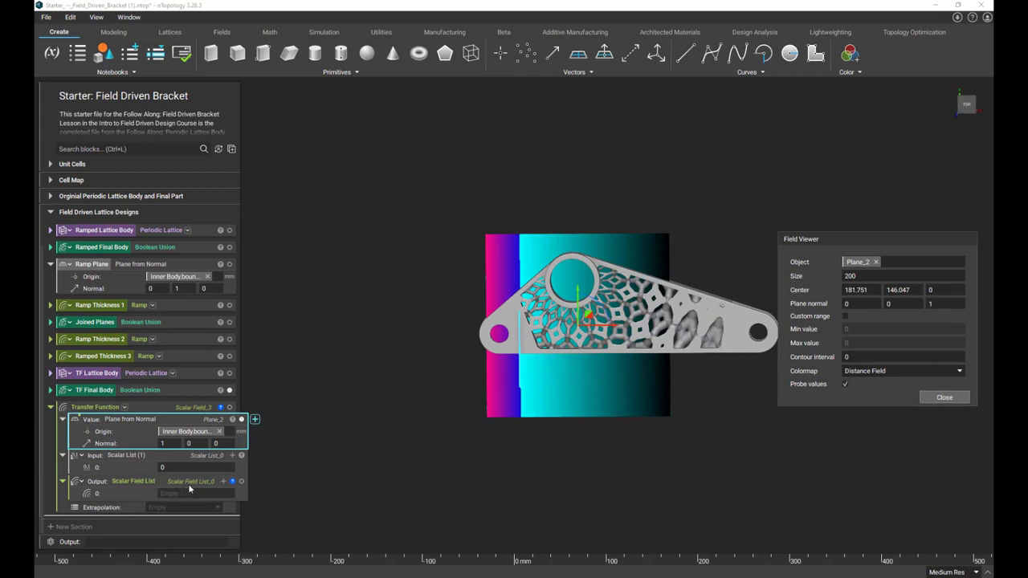
- Expand the Transfer Function's Input and Output lists to five entries each
click(232, 456)
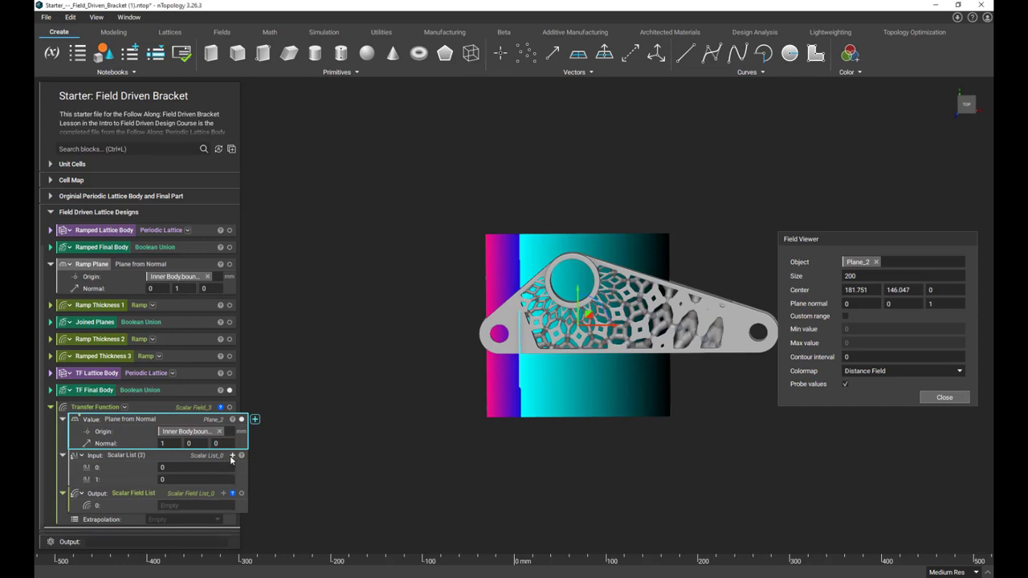
click(232, 456)
click(232, 456)
scroll(233, 459, down, 1)
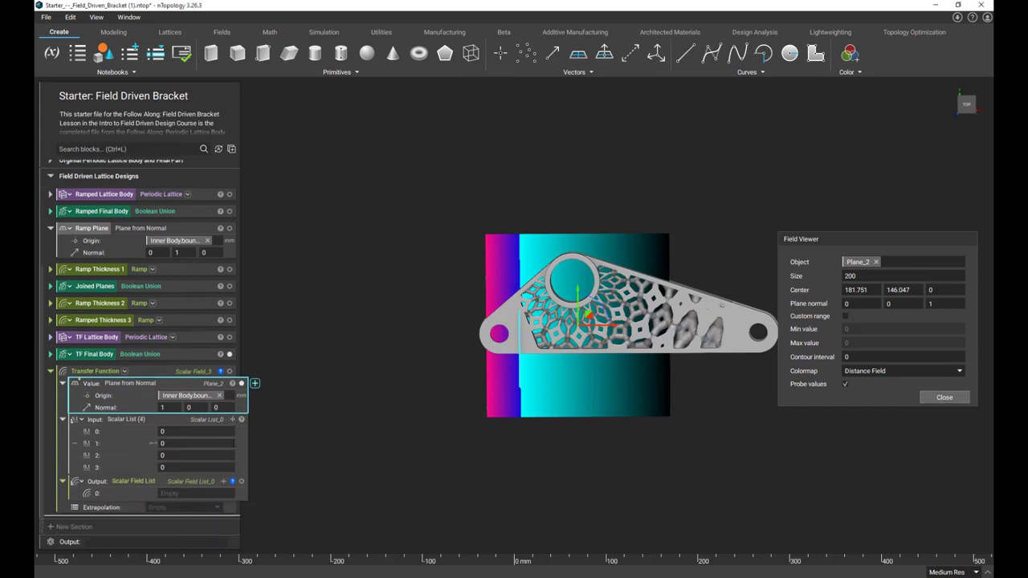
click(232, 419)
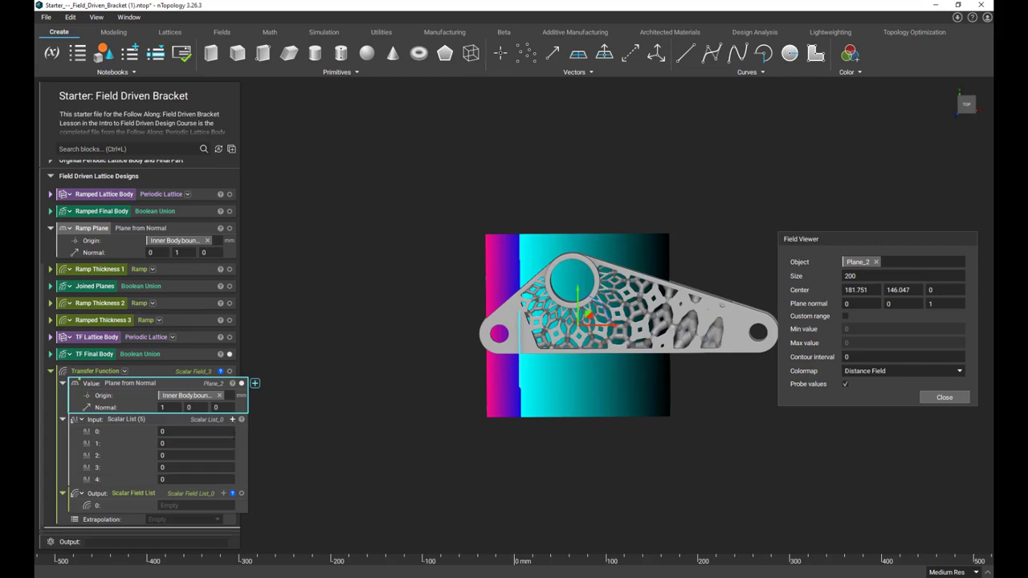
click(224, 494)
click(225, 493)
click(225, 494)
scroll(226, 495, down, 1)
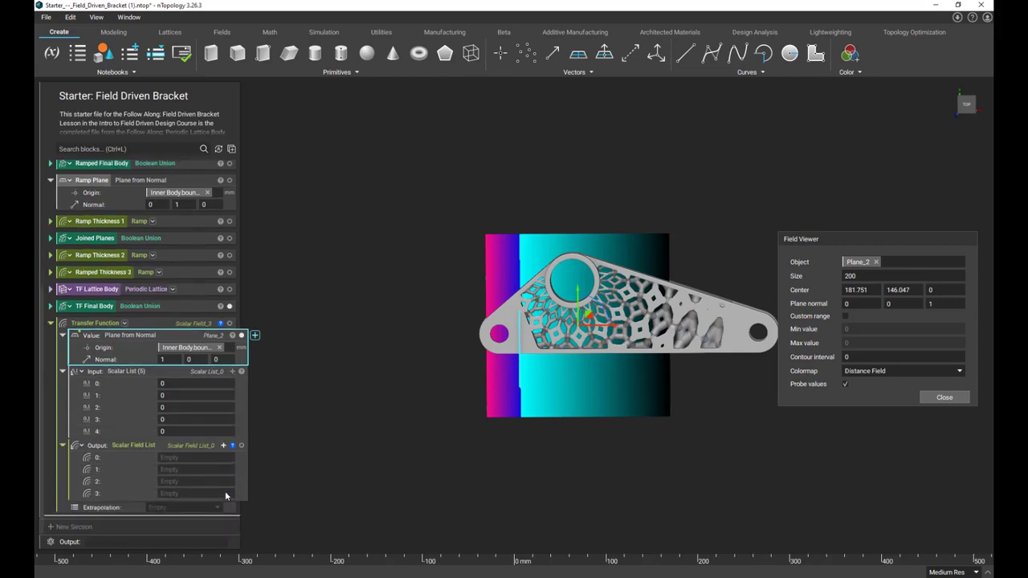
click(224, 446)
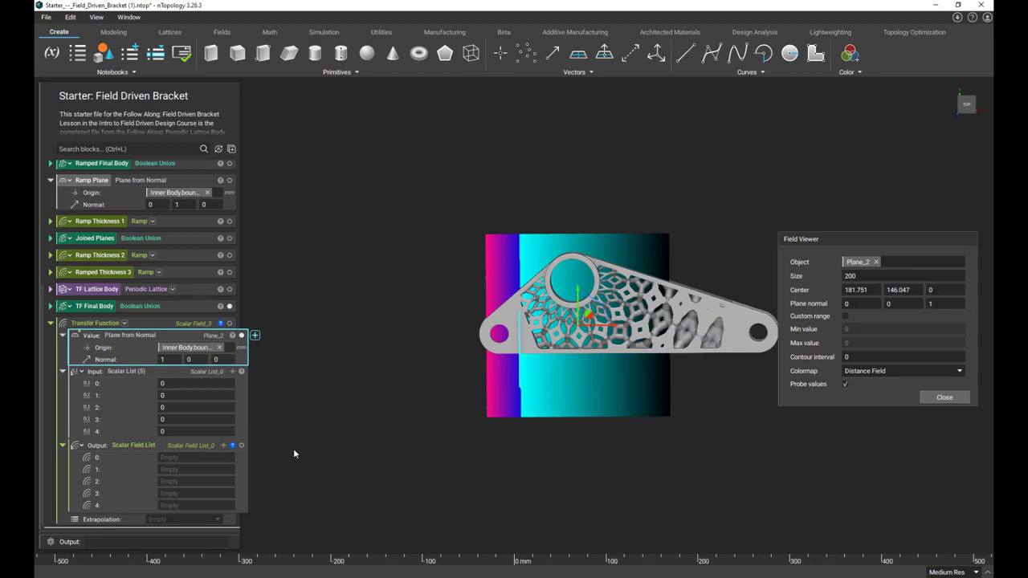
- Set the Field Viewer's contour interval to 5 and its size to 500
click(884, 358)
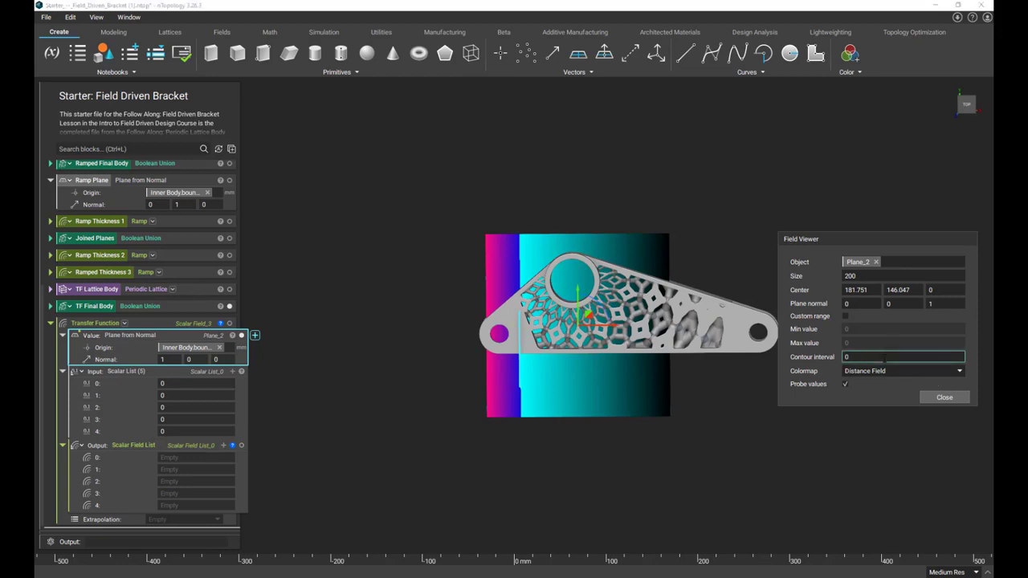
text(5)
click(883, 275)
key(BackSpace)
key(BackSpace)
key(BackSpace)
text(500)
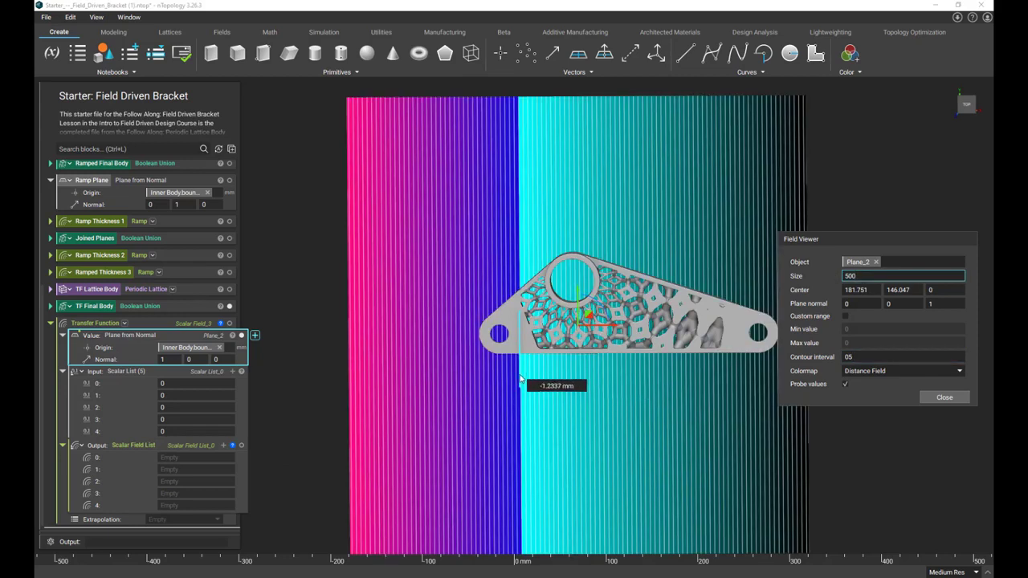
- Set the first two Transfer Function input values, entries 0 and 1, to 0mm and 28mm
click(193, 383)
text(mm)
key(Return)
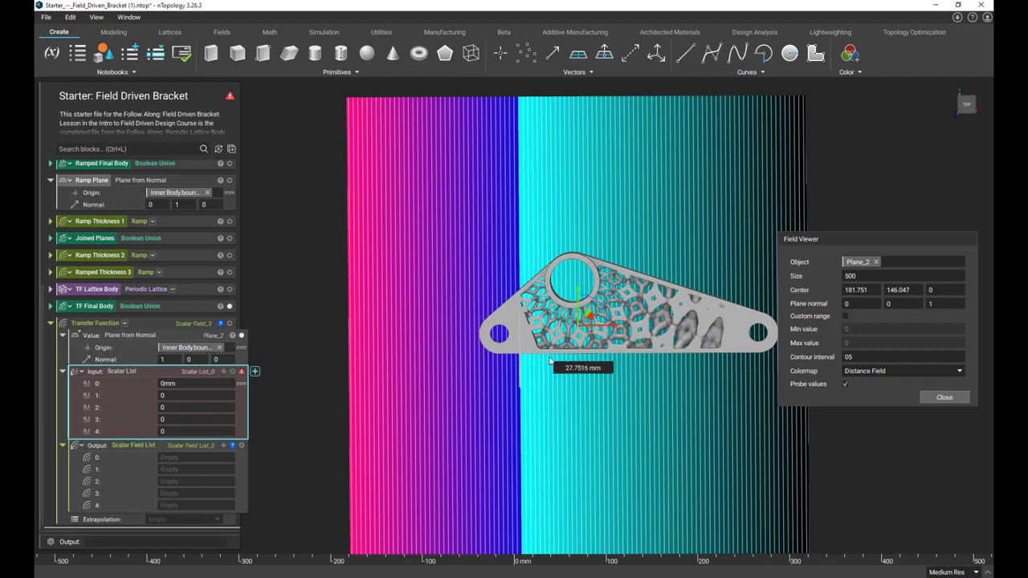
click(177, 395)
text(28mm)
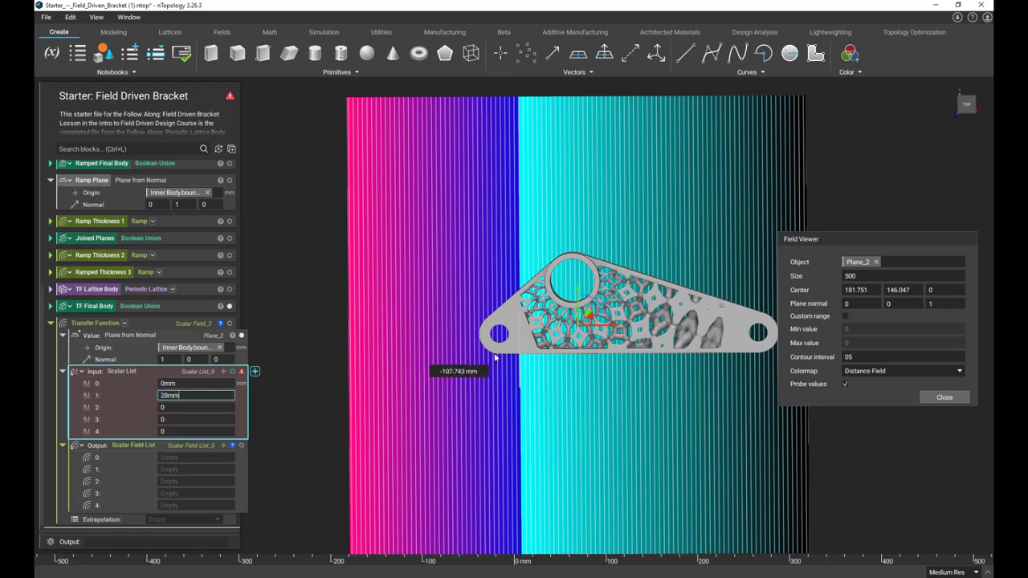
key(Return)
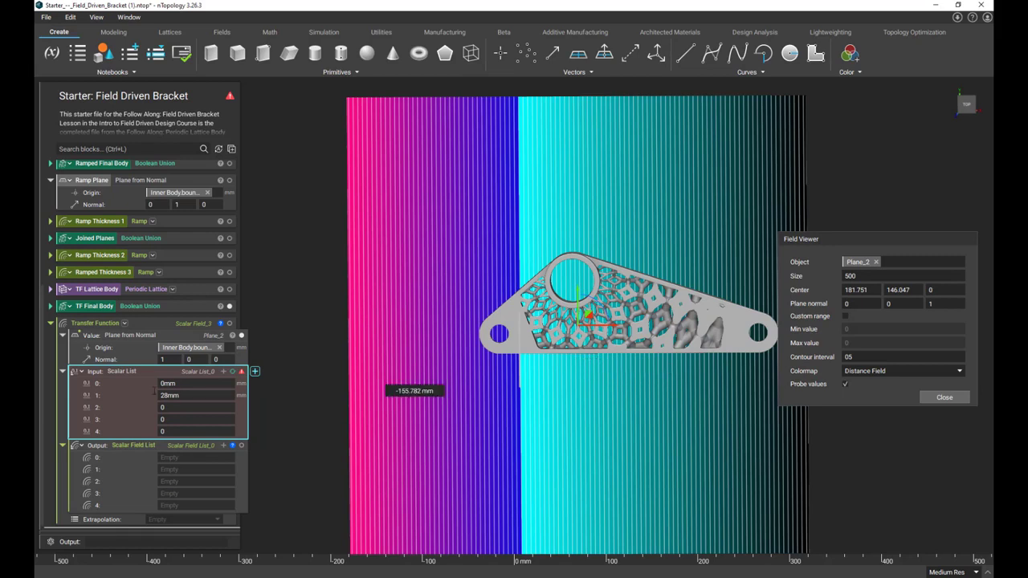
- Set the Transfer Function input entries 2, 3 and 4 to 87mm, 190mm and 225mm
double_click(175, 407)
text(87mm)
key(Tab)
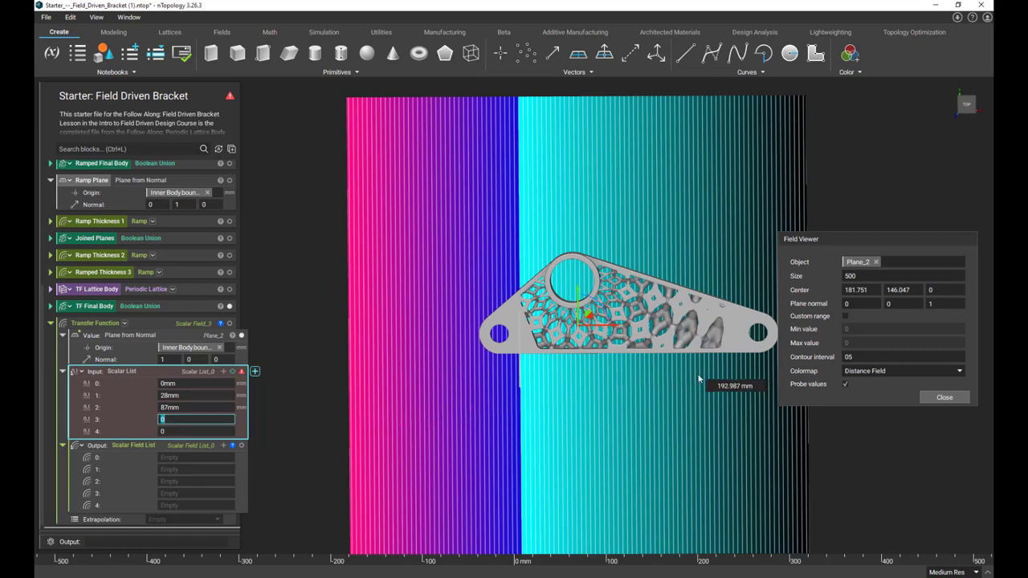
text(190)
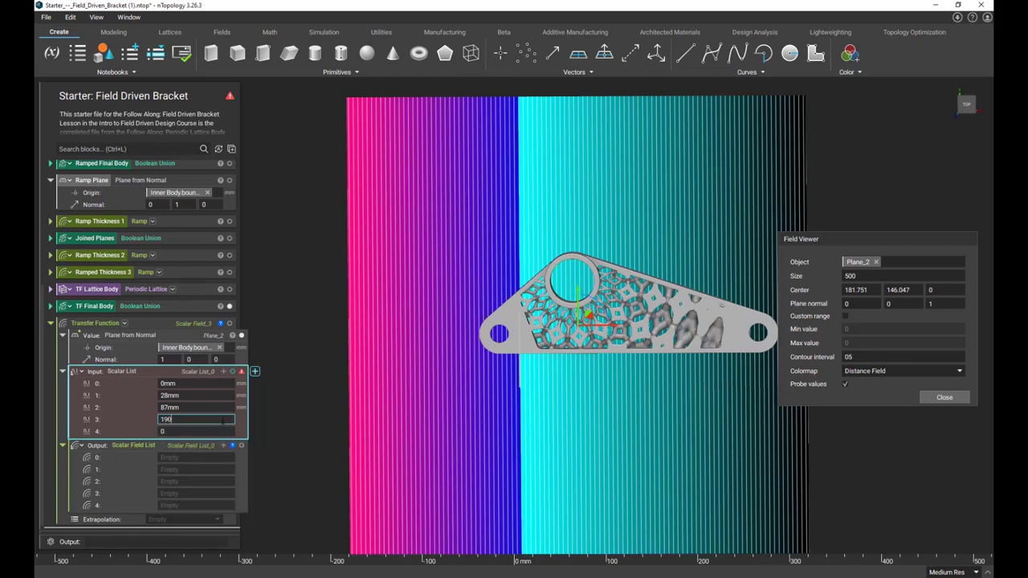
key(Return)
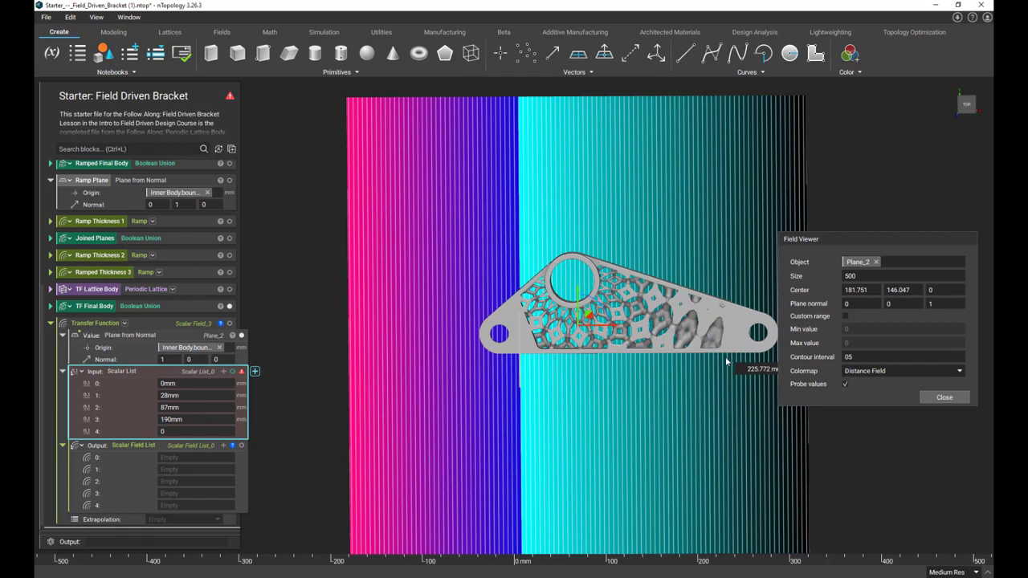
double_click(162, 432)
text(225mm)
key(Return)
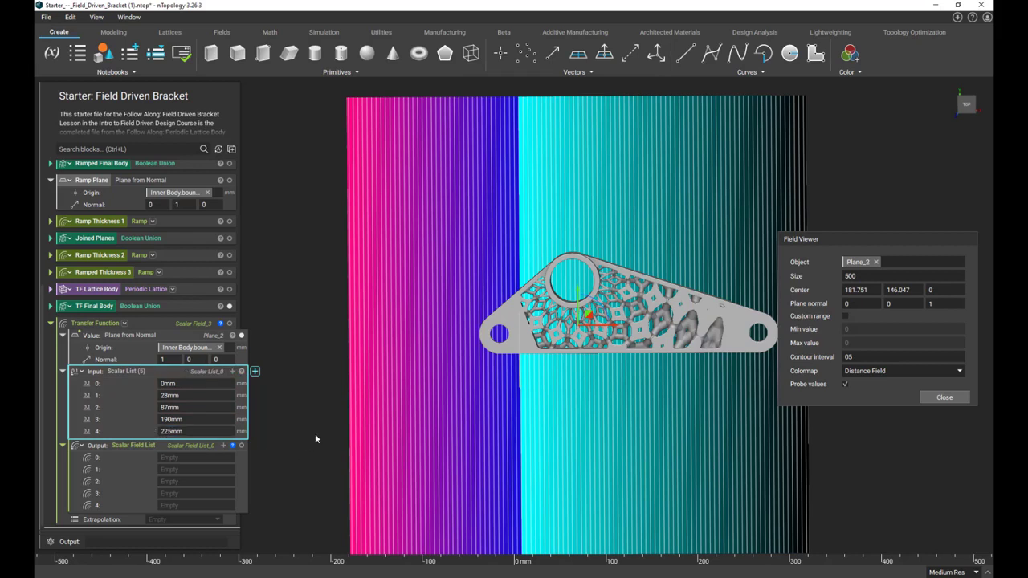
- Set the Transfer Function output entries 0, 1 and 2 to 10mm, 3mm and 8mm
click(185, 457)
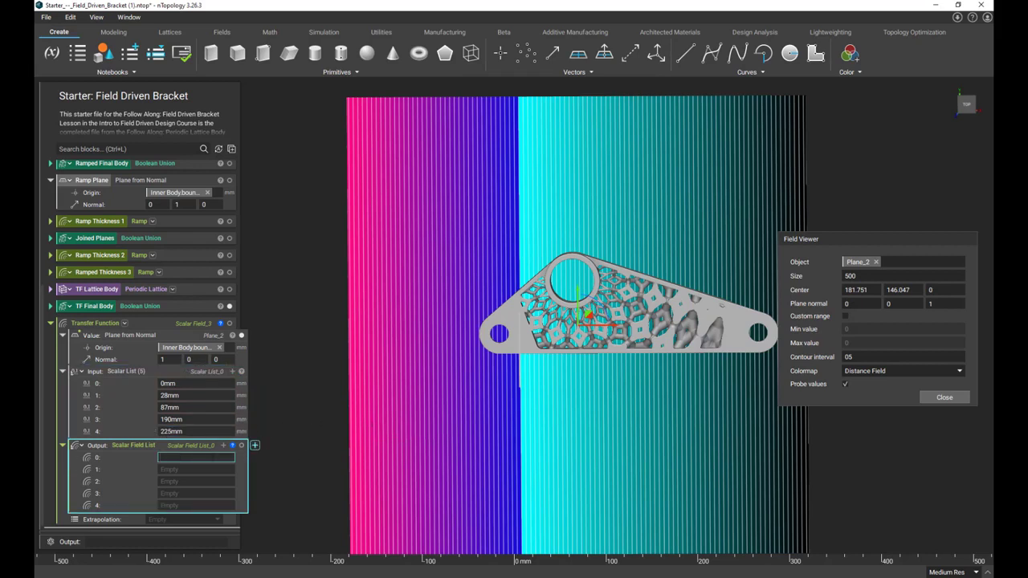
scroll(241, 498, down, 1)
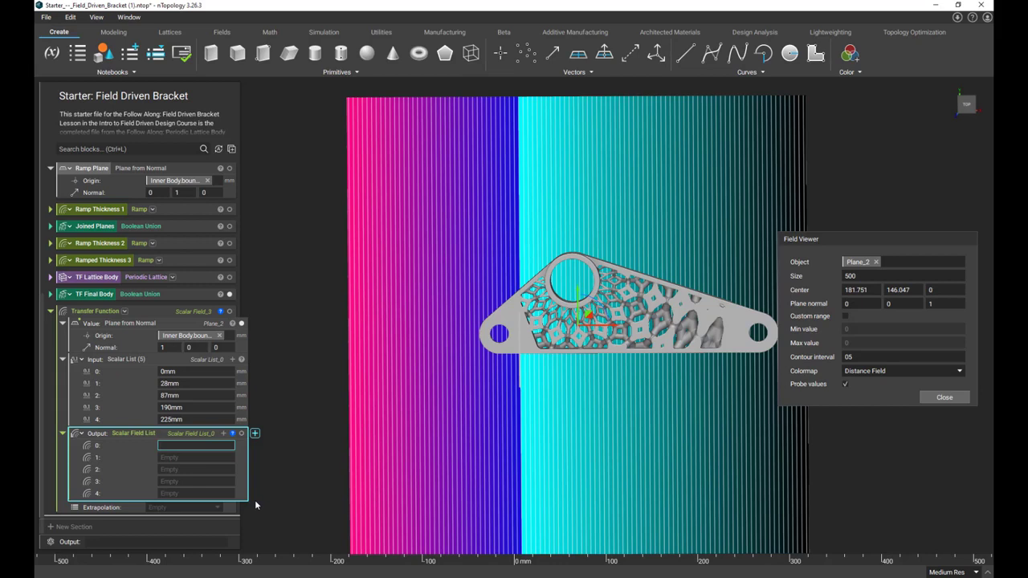
text(10mm)
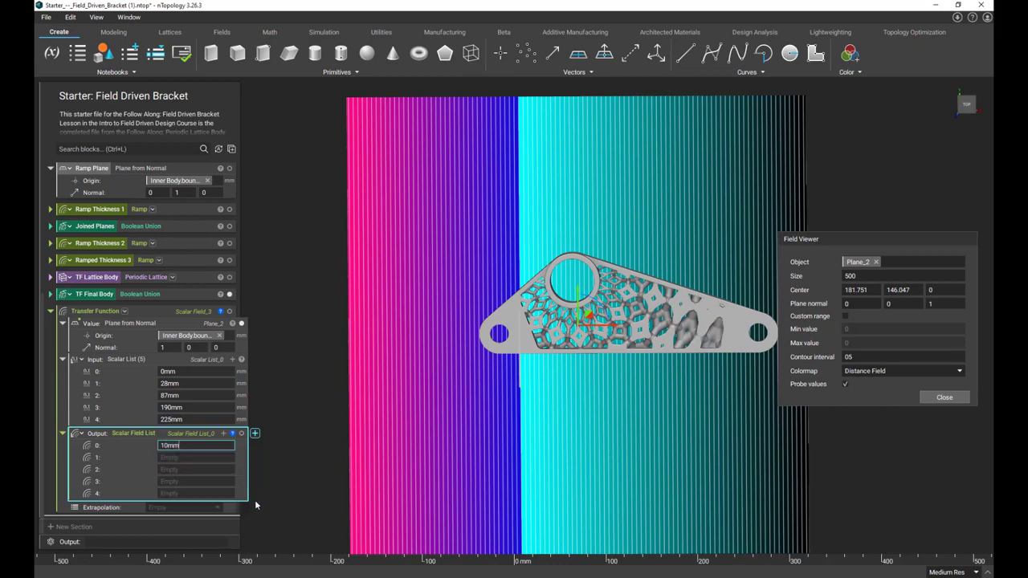
key(Tab)
text(3mm)
key(Tab)
text(8mm)
key(Return)
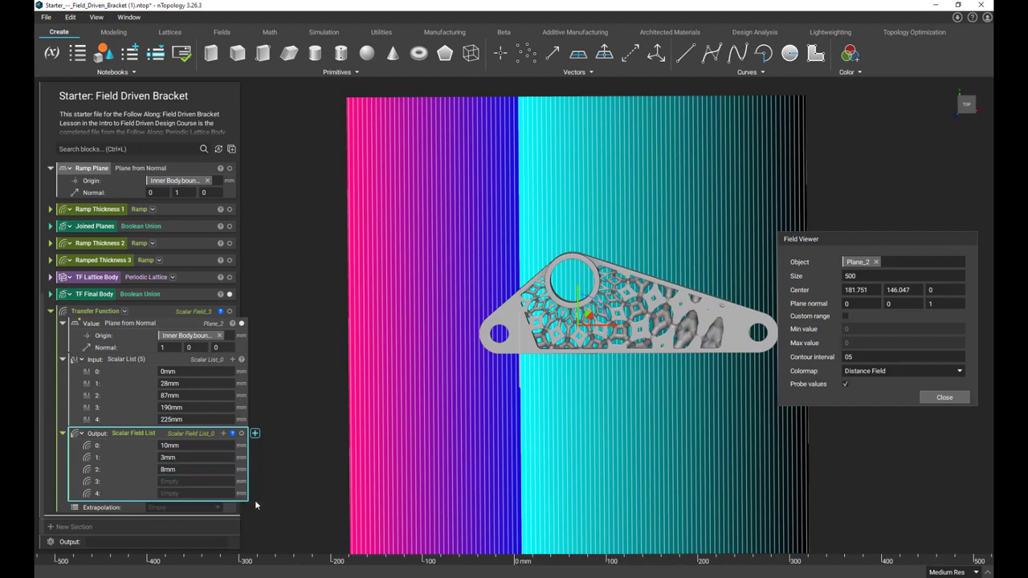
- Set the Transfer Function output entries 3 and 4 to 2 and 12, and choose Clamped extrapolation
click(207, 482)
text(2)
key(Tab)
text(12)
click(360, 455)
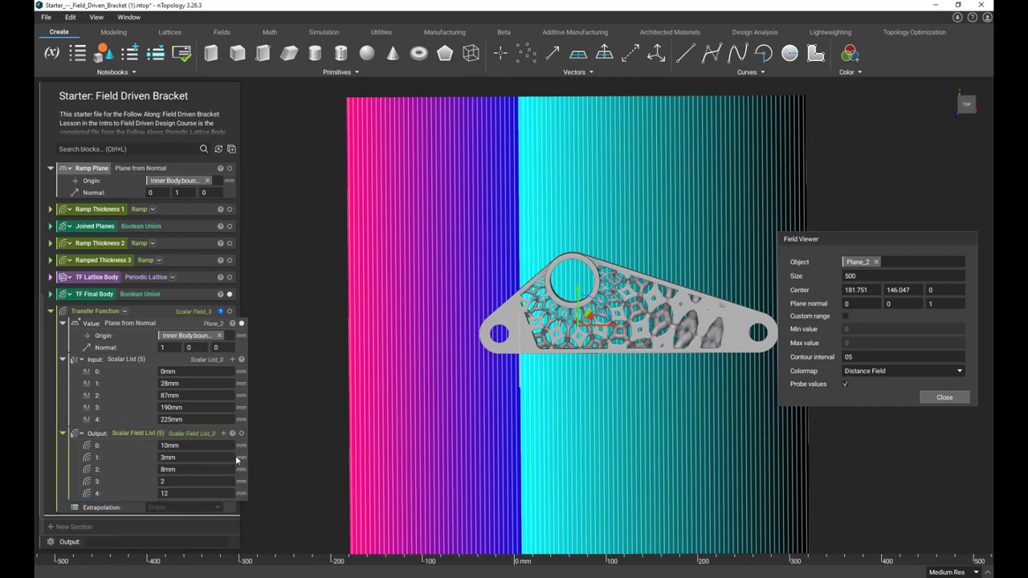
click(184, 509)
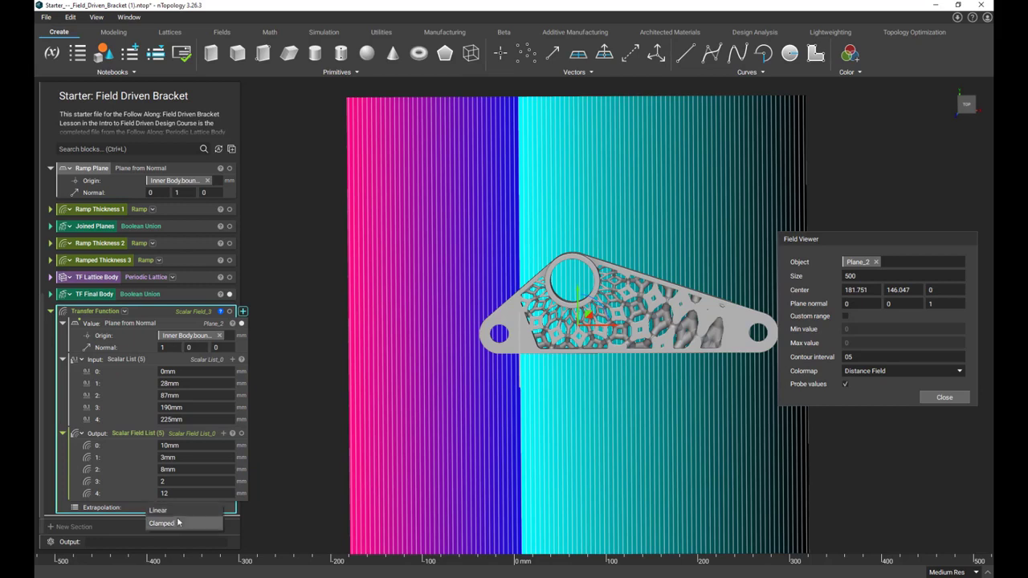
click(175, 520)
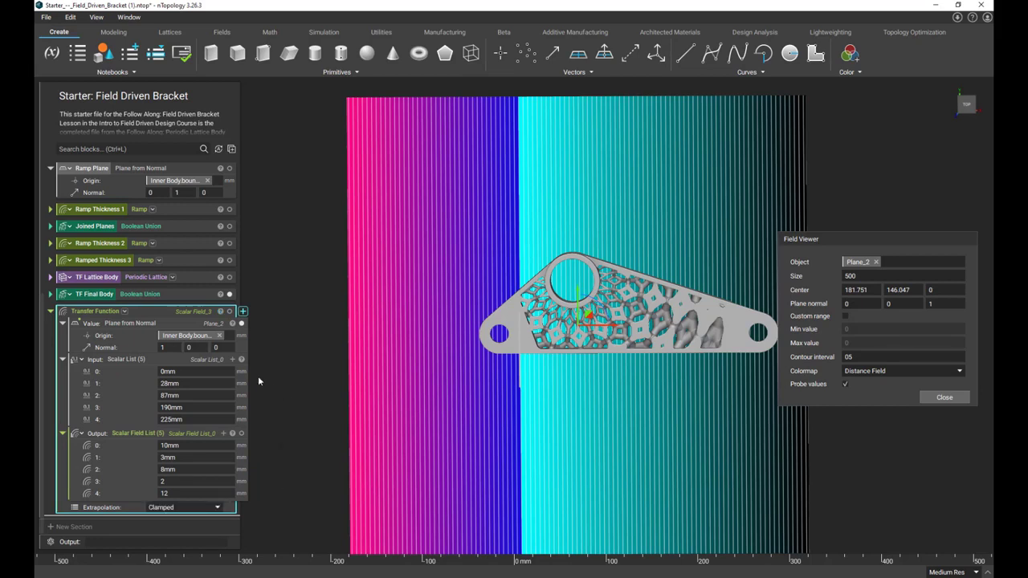
- Make the Transfer Function block a variable named "TF" and collapse it
right_click(147, 312)
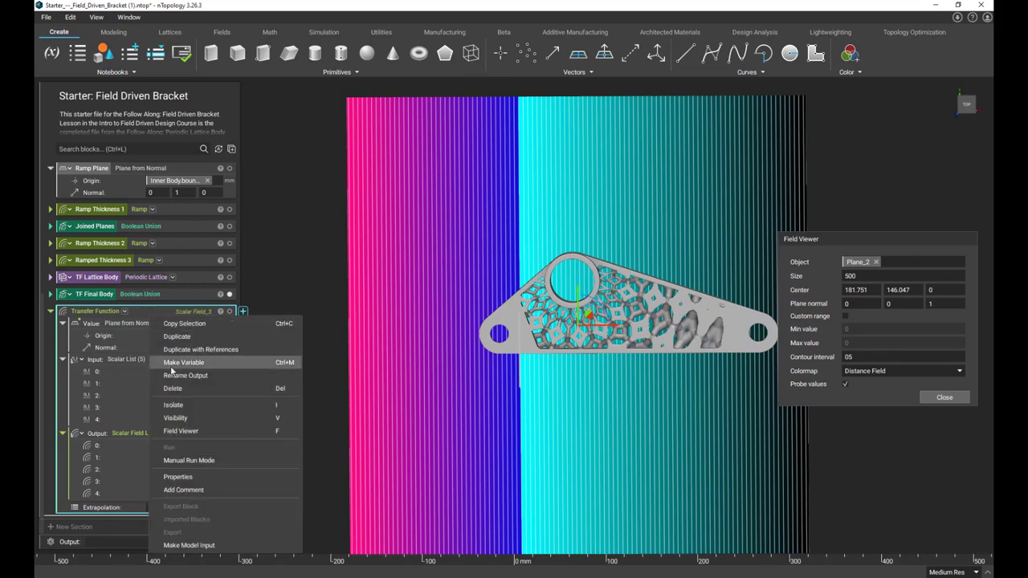
click(171, 366)
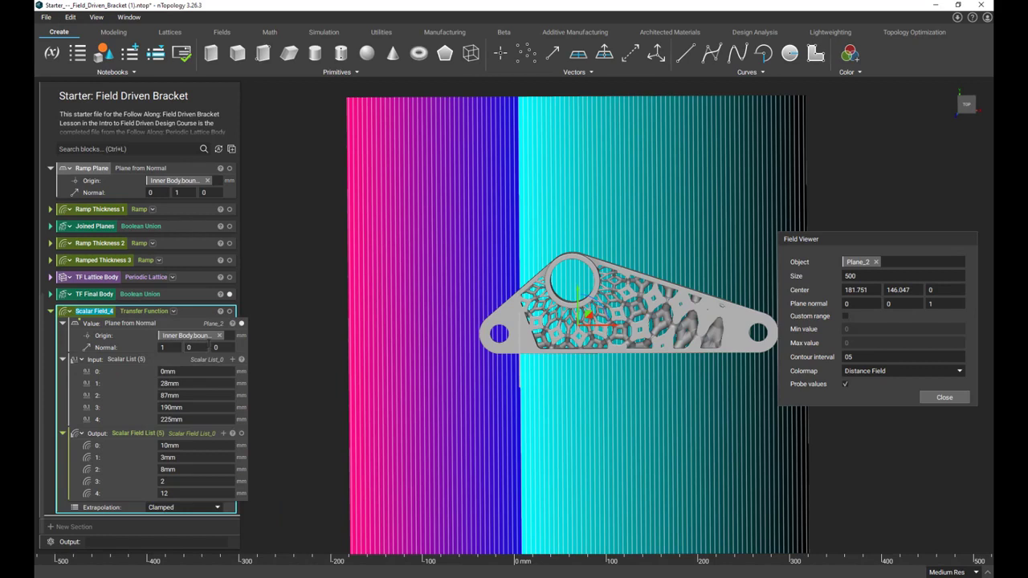
double_click(97, 312)
text(TF)
key(Return)
click(50, 310)
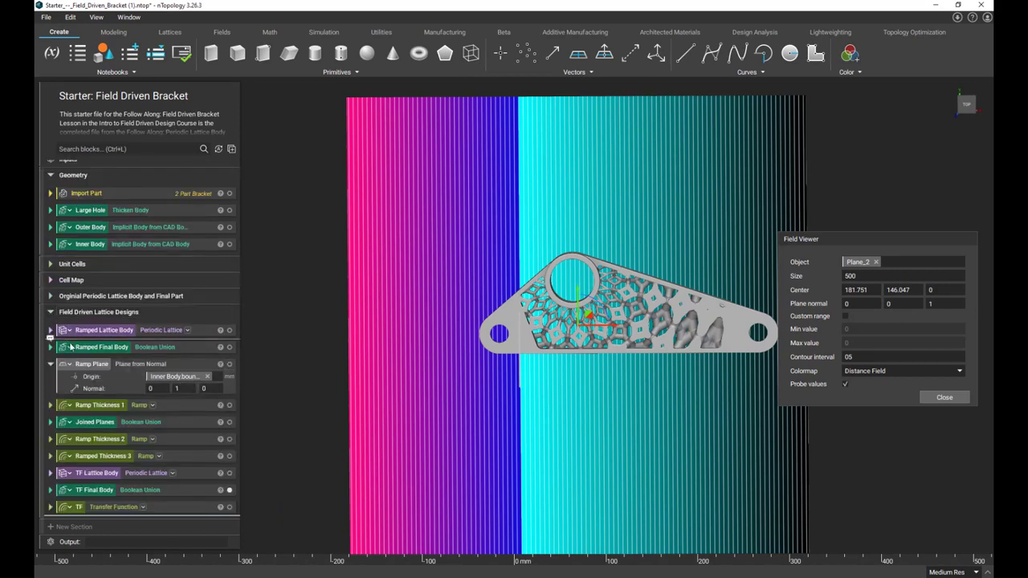
- Replace the thickness of TF Lattice Body with the TF variable
click(50, 473)
scroll(88, 502, down, 1)
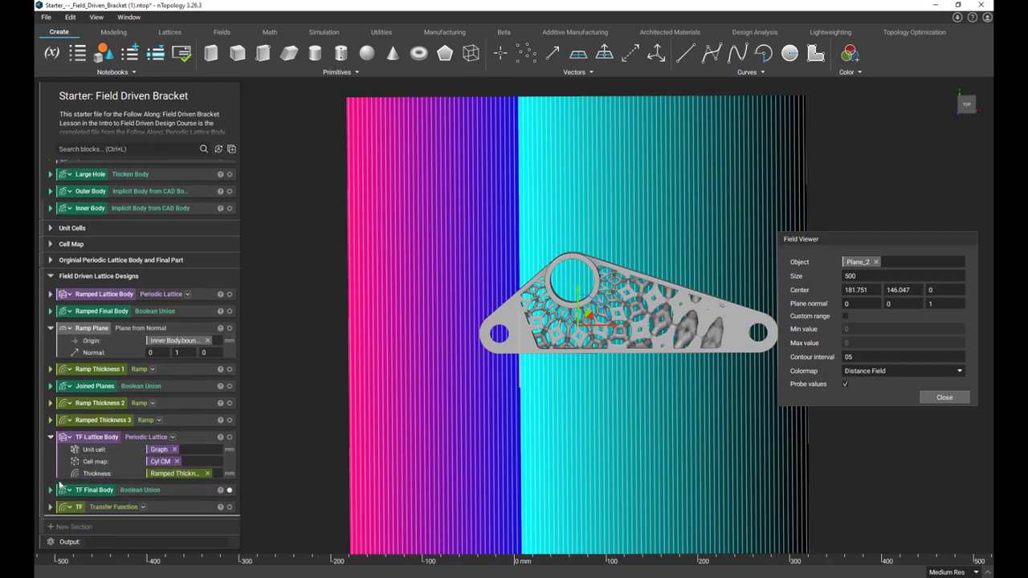
drag(94, 508, 178, 473)
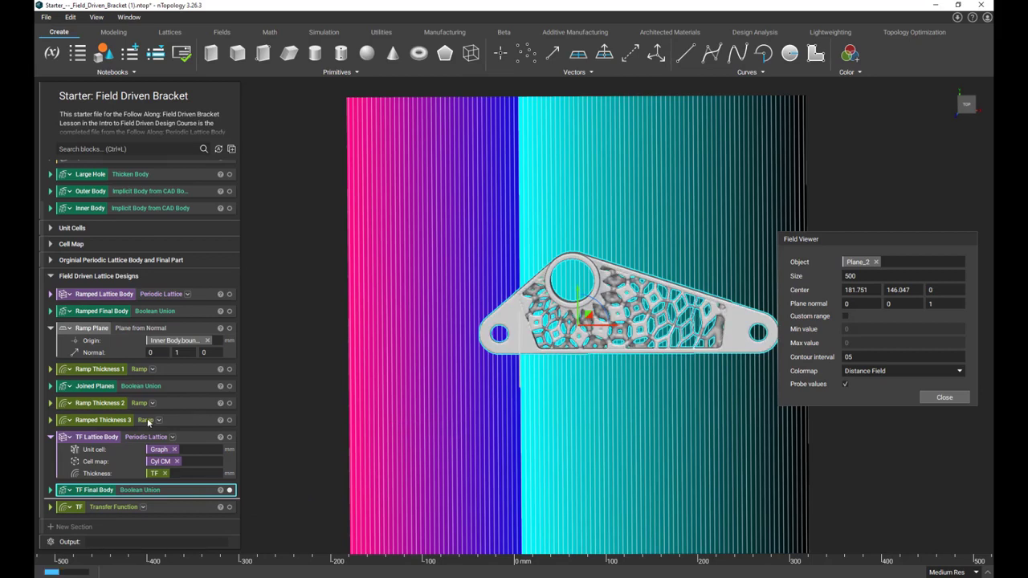
- Replace the cell map of TF Lattice Body with Rect CM
click(177, 462)
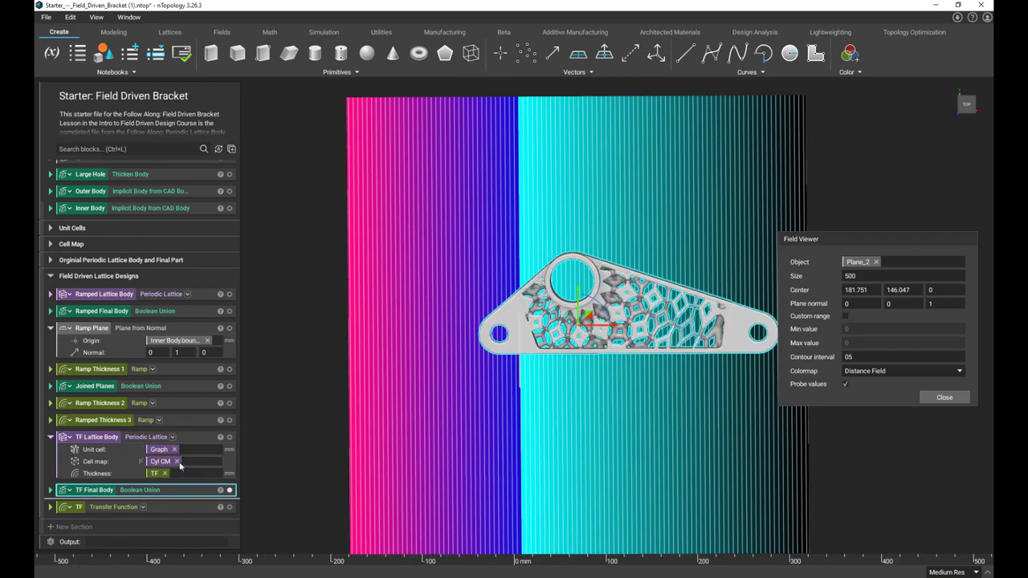
text(rec)
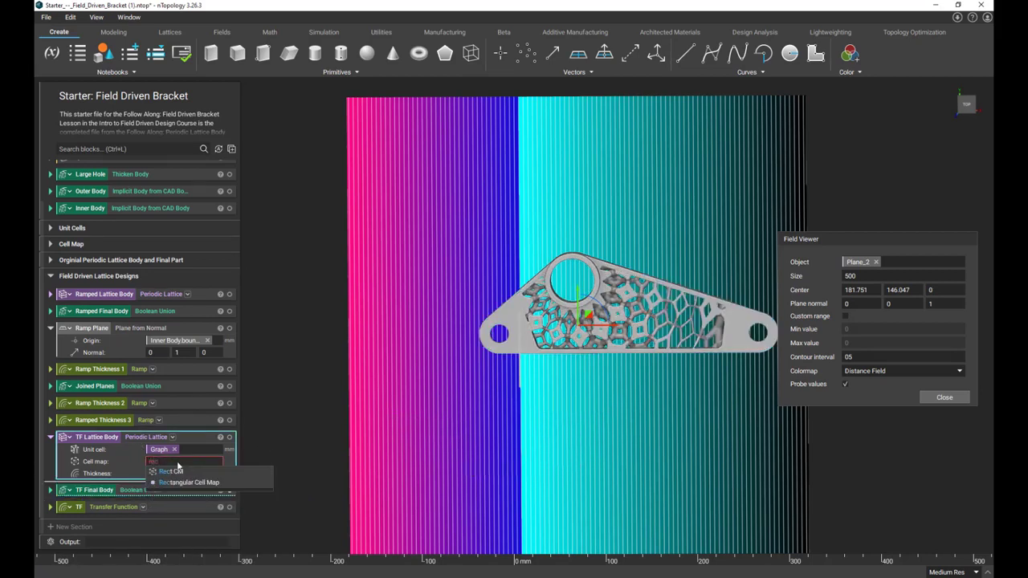
key(Return)
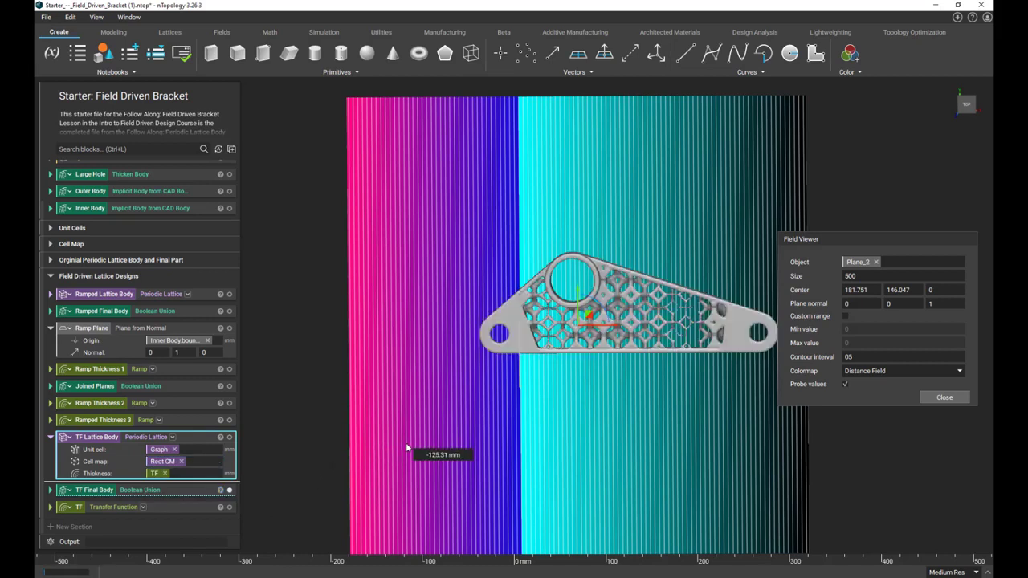
- Close the field view and examine the lattice thickness variation across TF Final Body
click(952, 395)
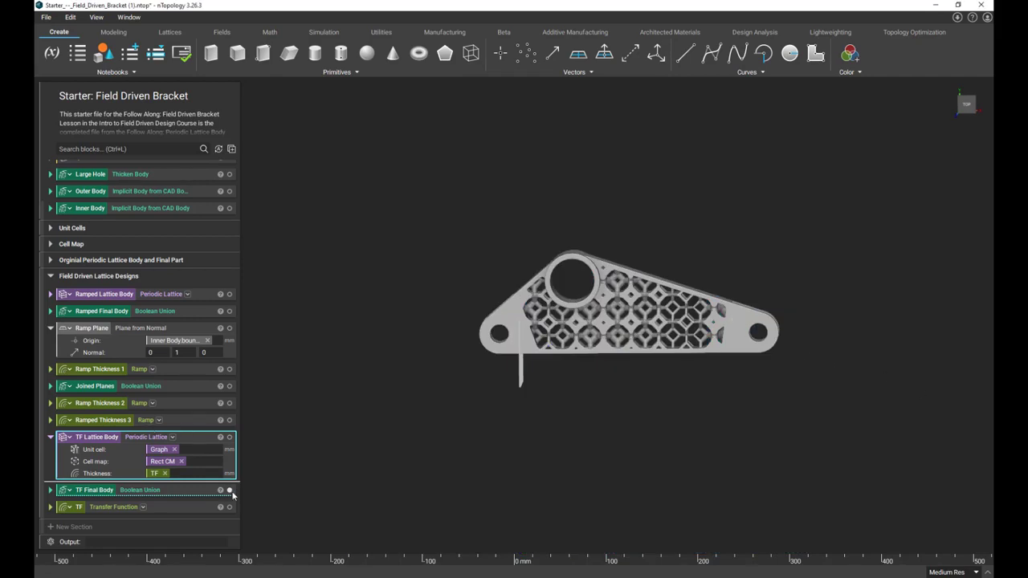
click(194, 491)
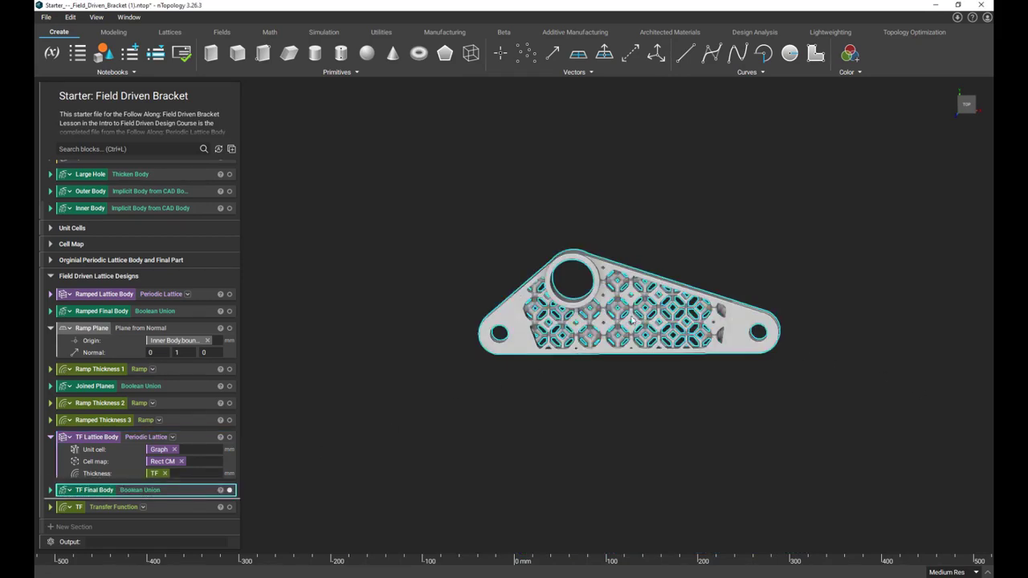
scroll(623, 323, up, 8)
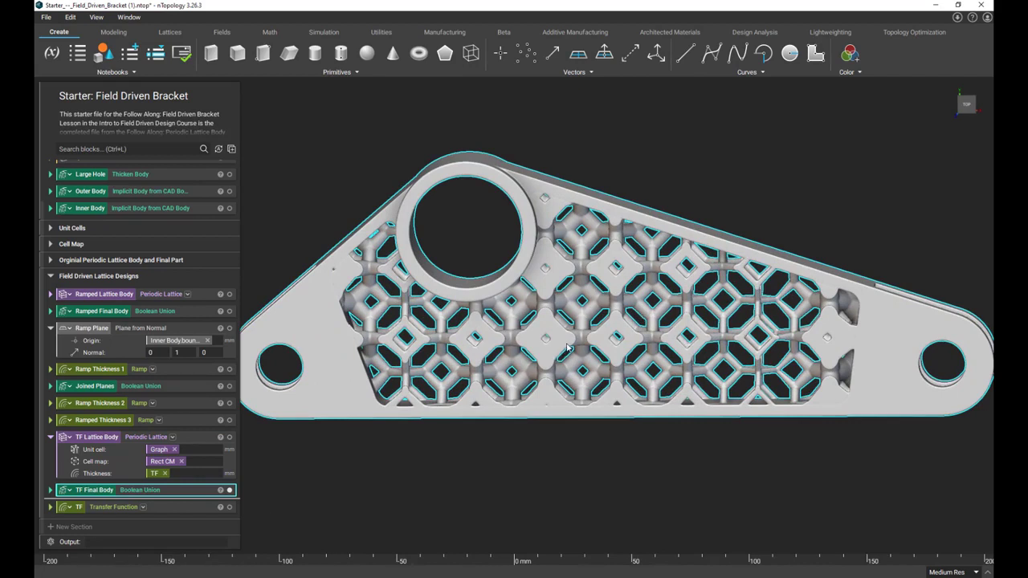
scroll(566, 347, down, 2)
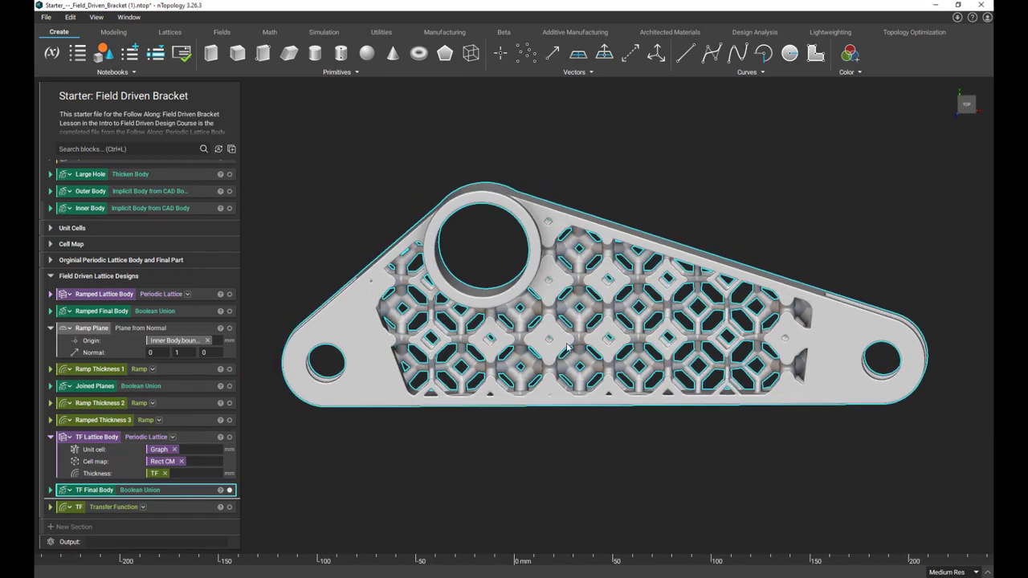
click(968, 105)
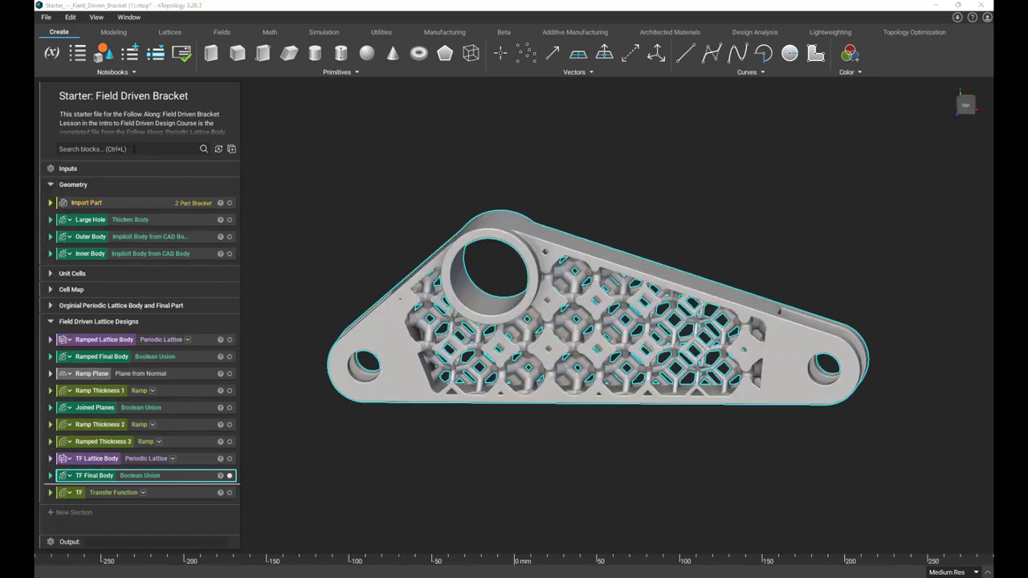
- Add a Mix block to the Field Driven Lattice Designs section
click(133, 149)
text(mi)
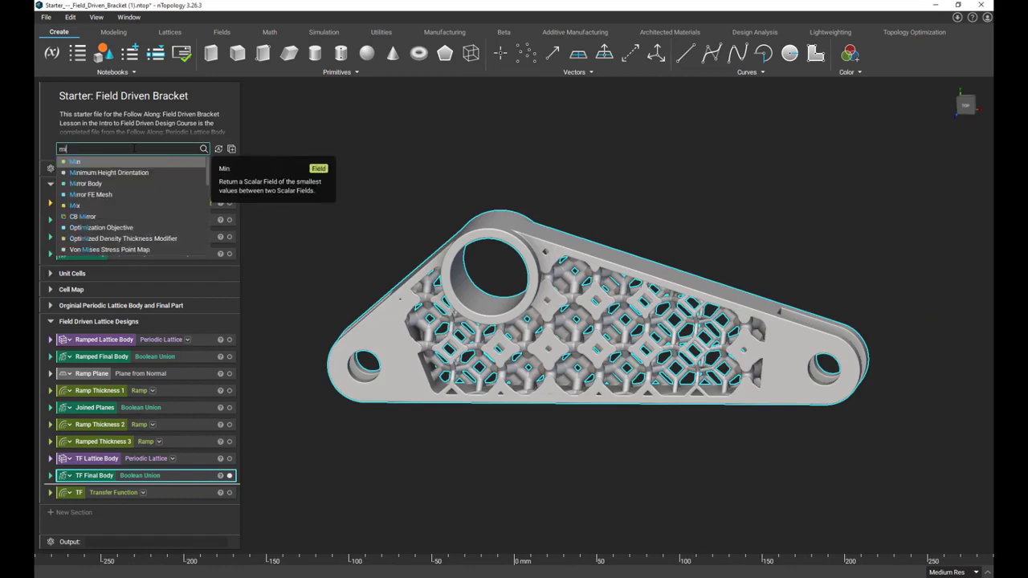
text(x)
click(131, 160)
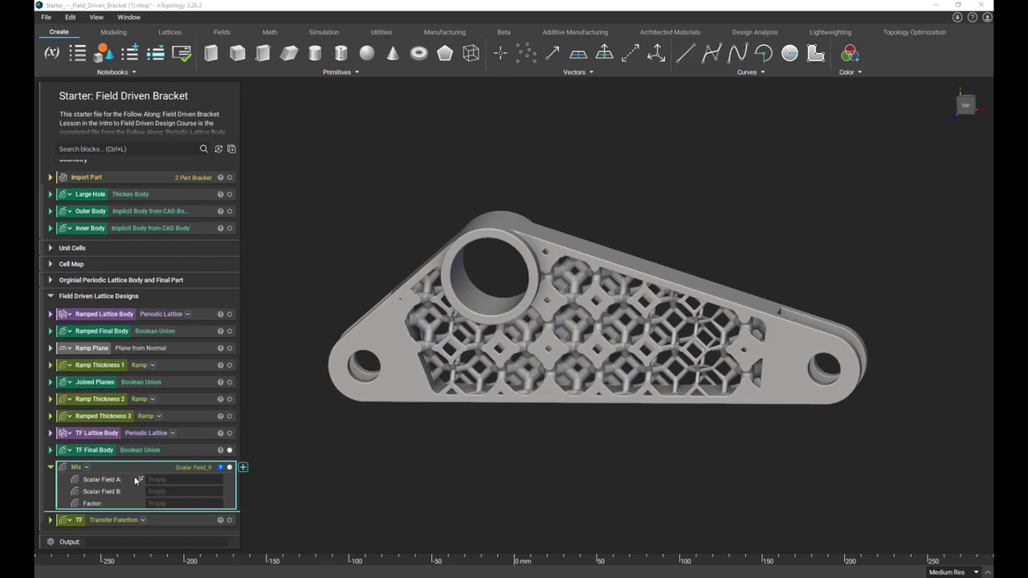
scroll(133, 480, down, 1)
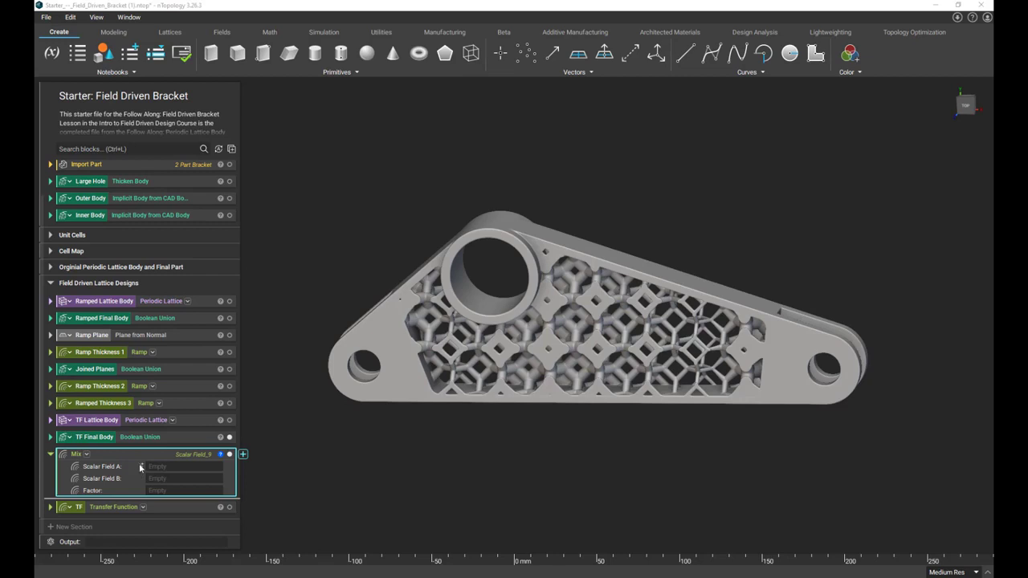
- Use the implicit property of TF Lattice Body as Scalar Field A of the Mix block
click(180, 423)
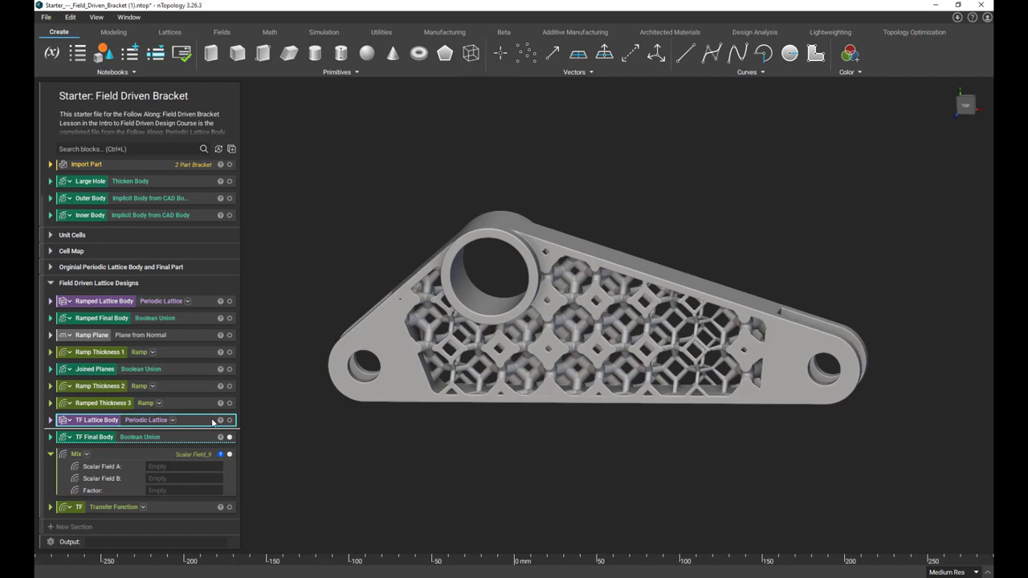
click(220, 419)
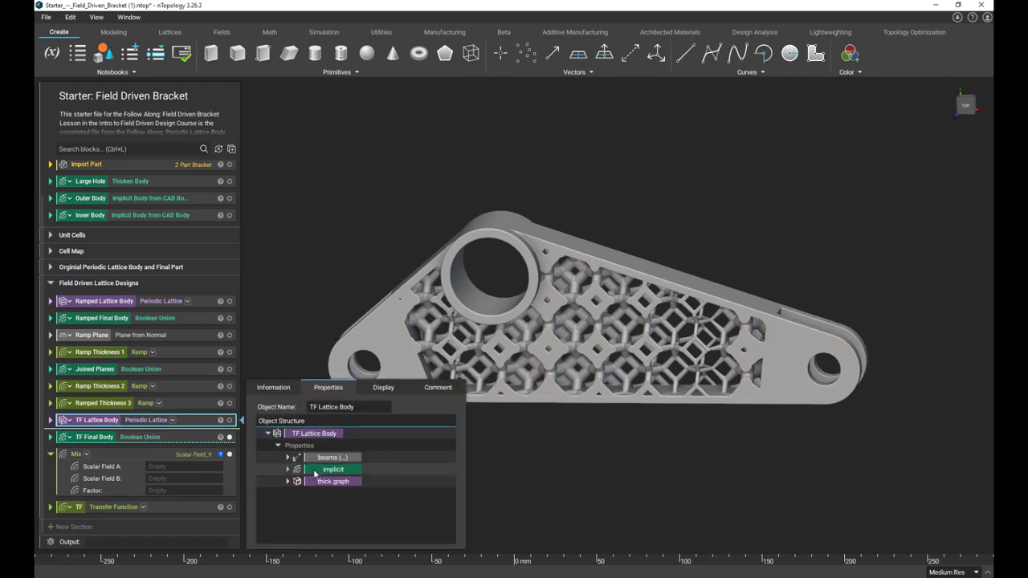
drag(314, 473, 185, 469)
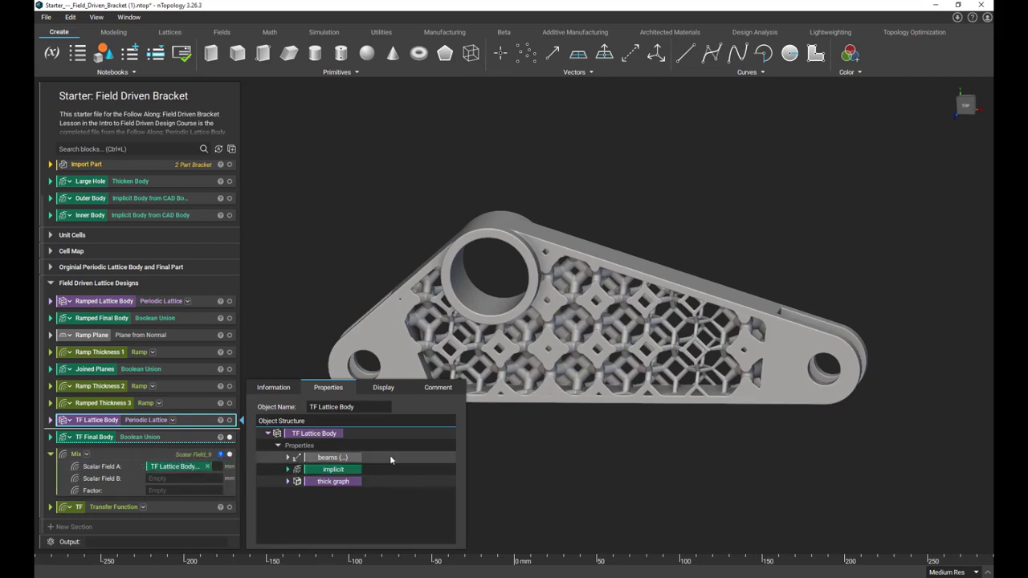
click(527, 461)
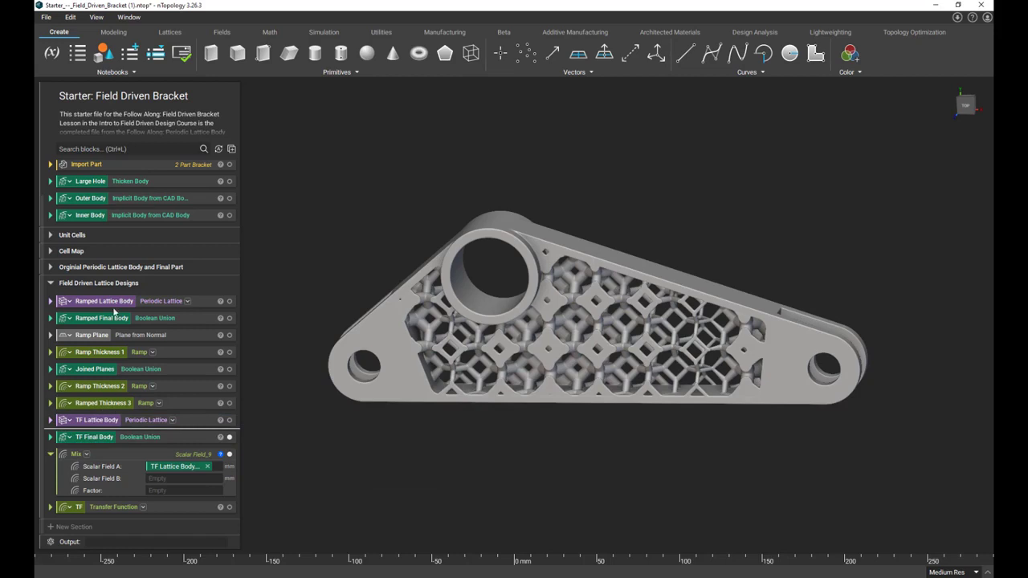
- Use Inner Body as Scalar Field B of the Mix block and set its factor to .5
click(95, 217)
drag(96, 220, 178, 478)
click(185, 489)
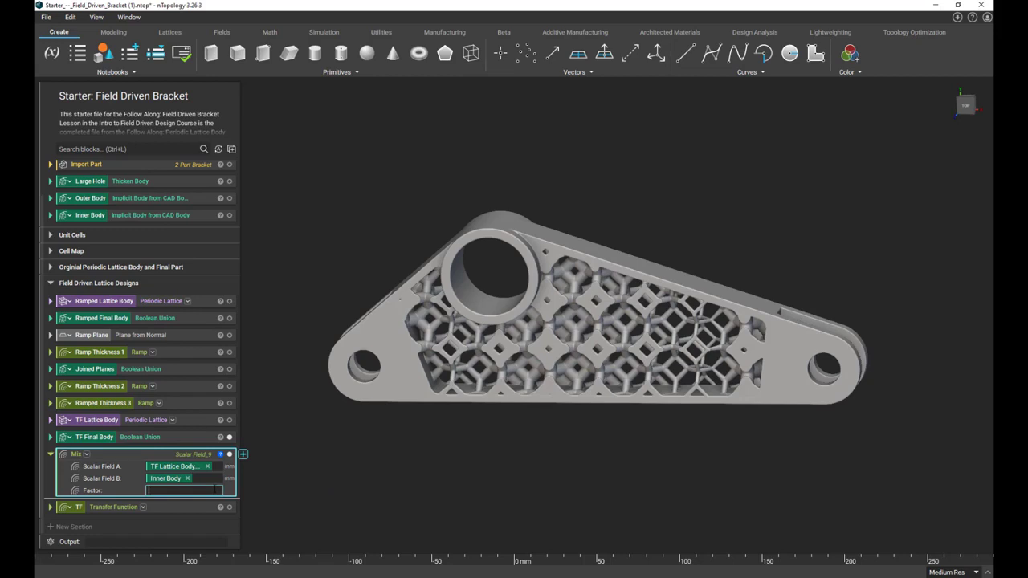
text(.5)
key(Return)
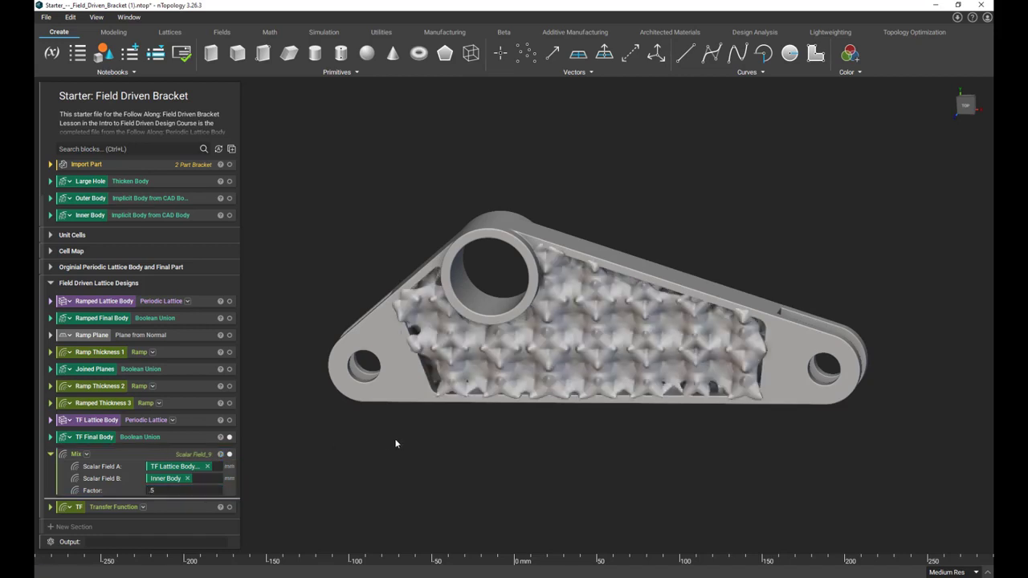
- Isolate the Mix block's result and examine the blended shape up close
key(i)
click(193, 455)
right_drag(450, 362, 539, 352)
scroll(533, 362, up, 3)
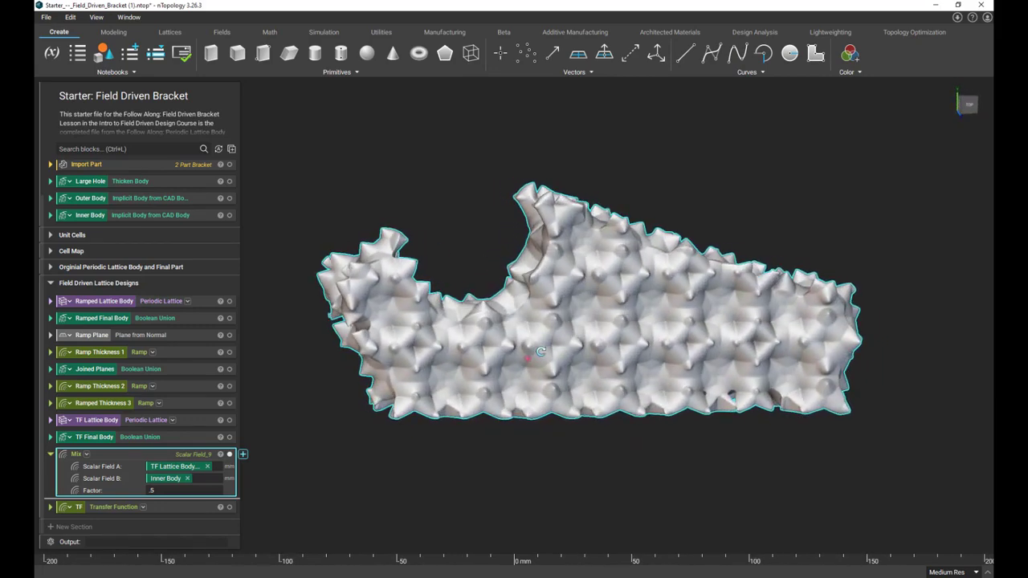
- Set the Mix factor to .9
click(149, 490)
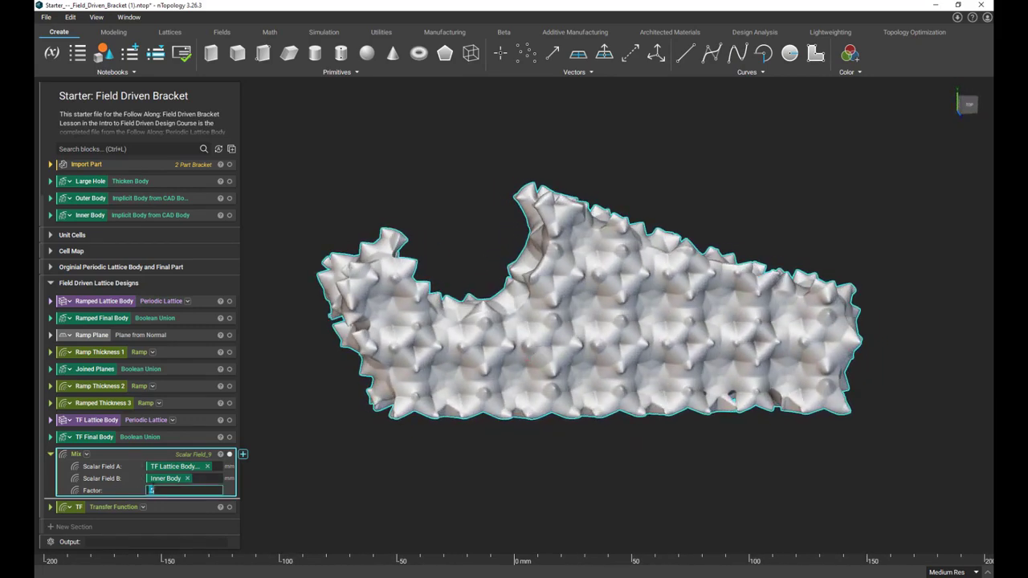
text(.9)
key(Return)
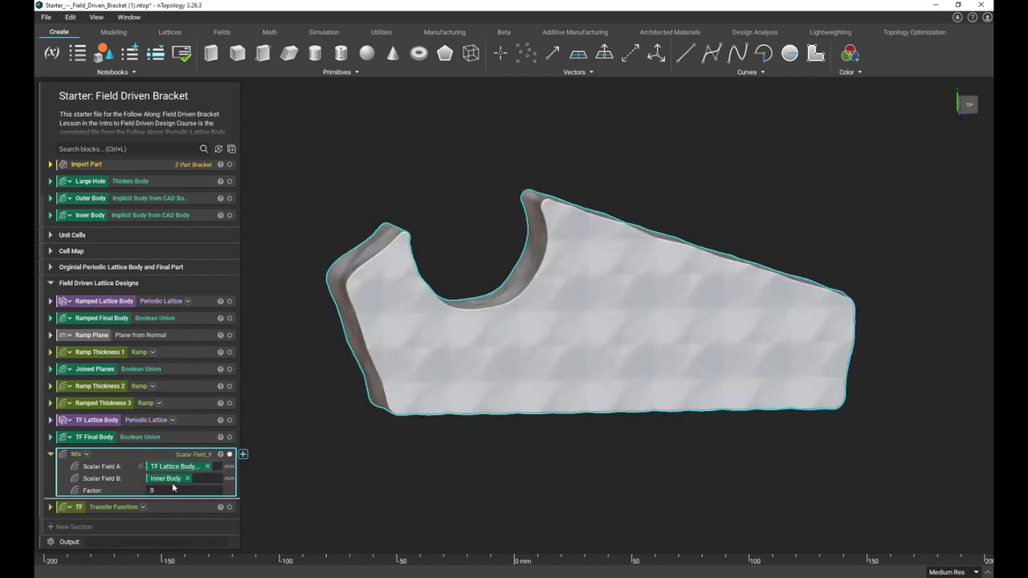
- Set the Mix factor to .1 and inspect the resulting shape
click(160, 490)
text(.1)
key(Return)
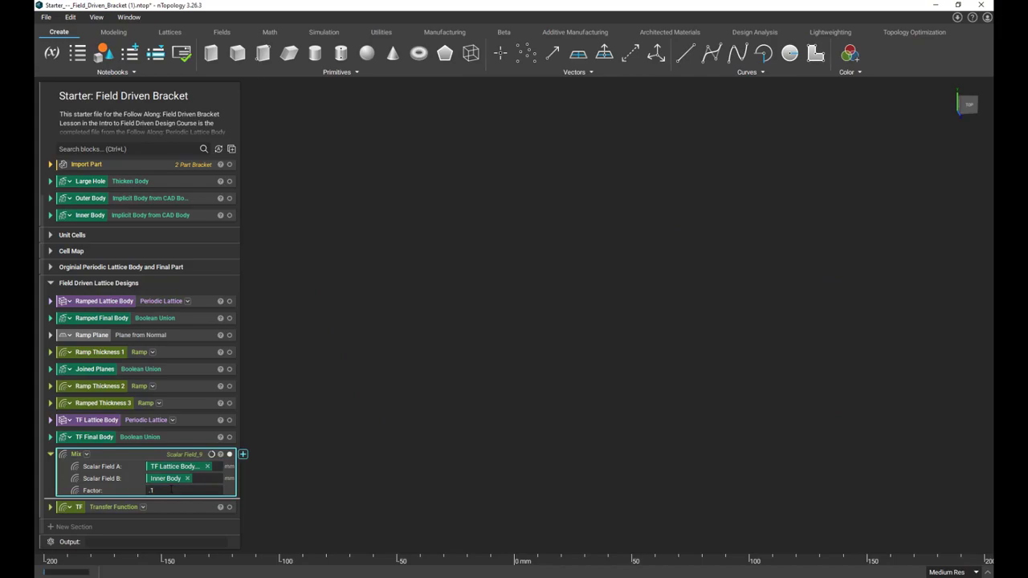
click(428, 440)
right_drag(433, 418, 386, 432)
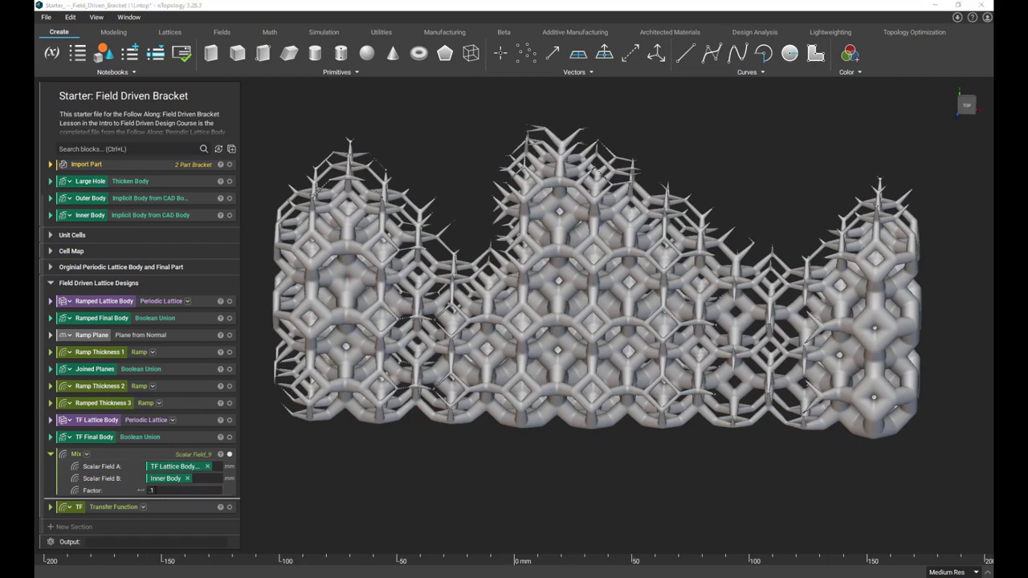
- Replace the Mix block's constant factor with a nested Ramp block
click(143, 490)
text(ramp)
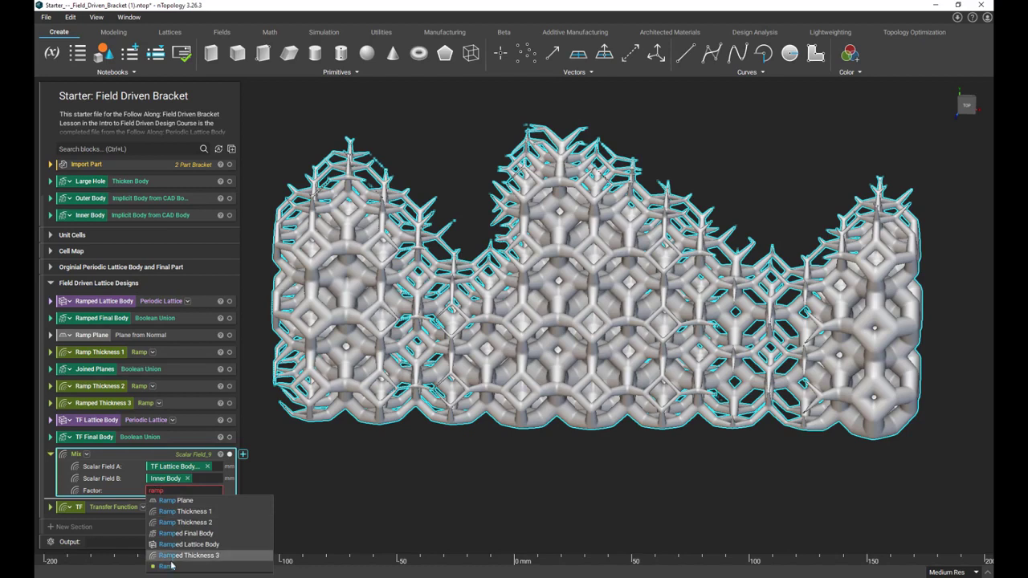
key(Return)
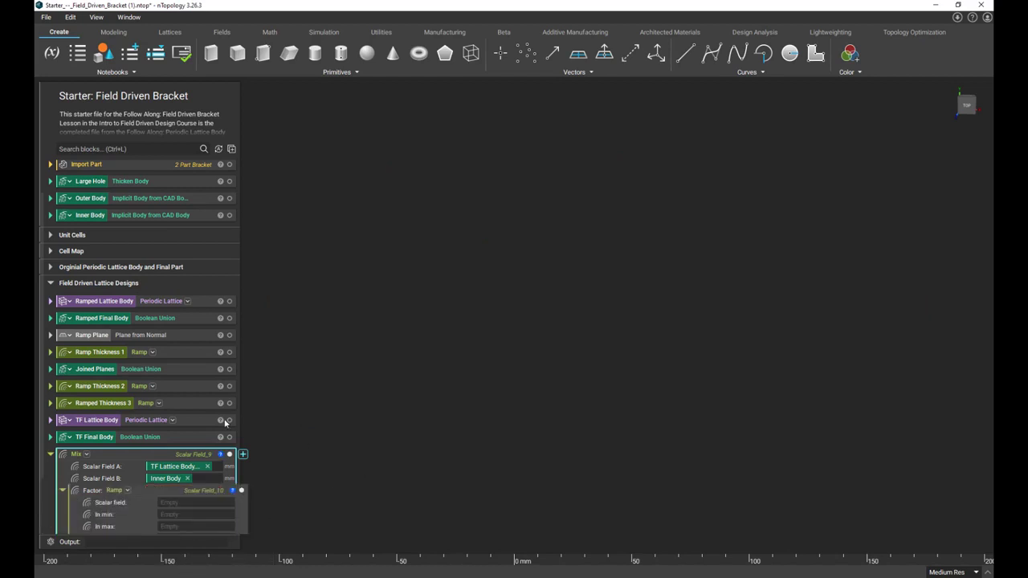
scroll(216, 423, down, 3)
click(330, 395)
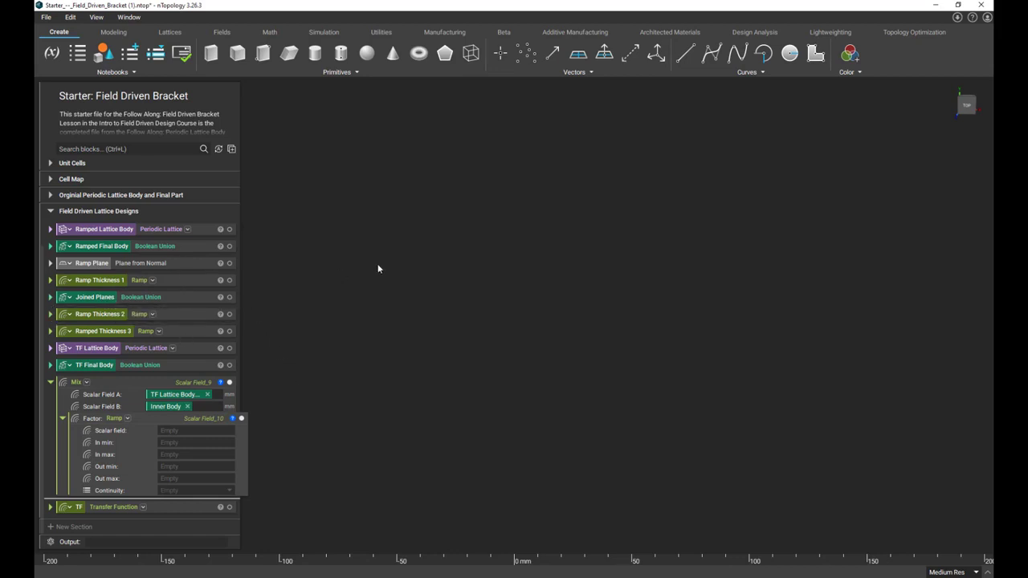
- View the distance field of Outer Body with the body hidden, a contour interval of 5 and value probing enabled
scroll(197, 254, up, 3)
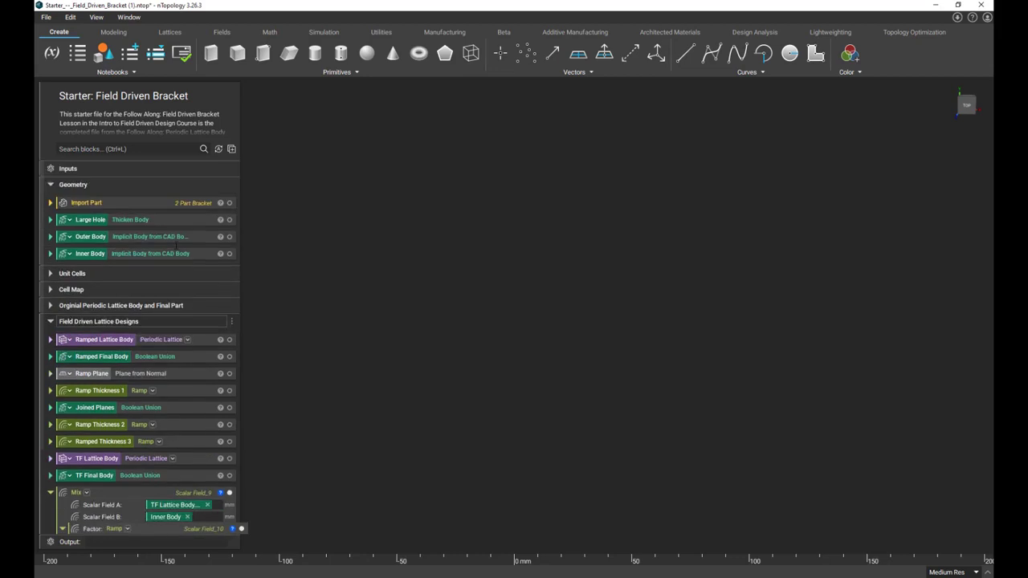
click(230, 237)
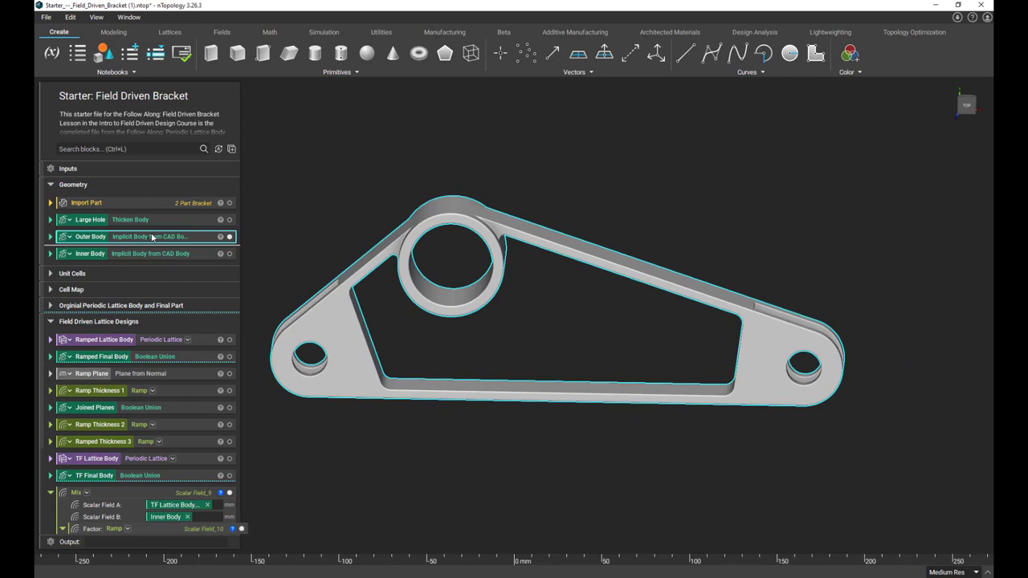
key(f)
scroll(611, 318, down, 3)
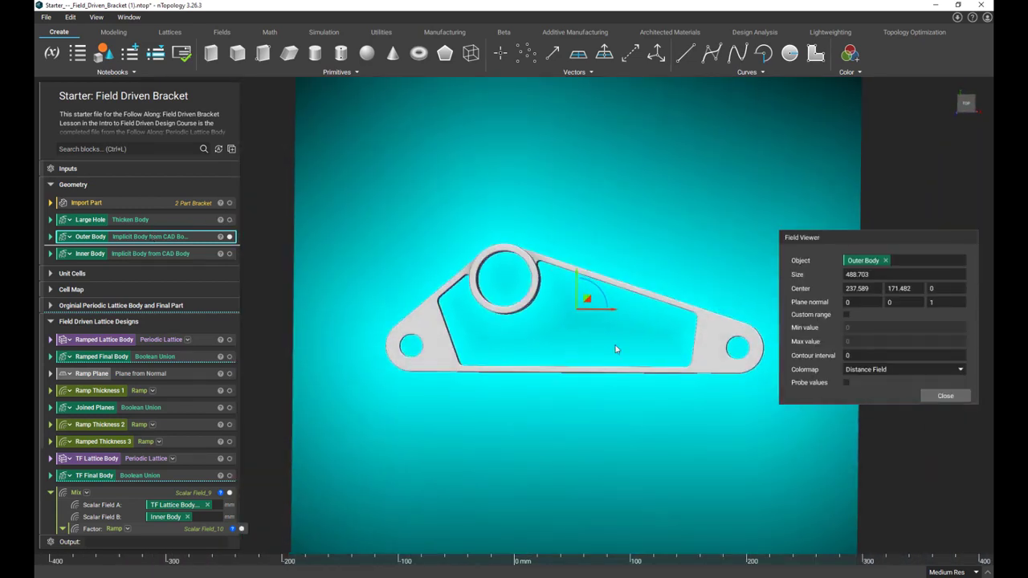
click(230, 237)
click(852, 355)
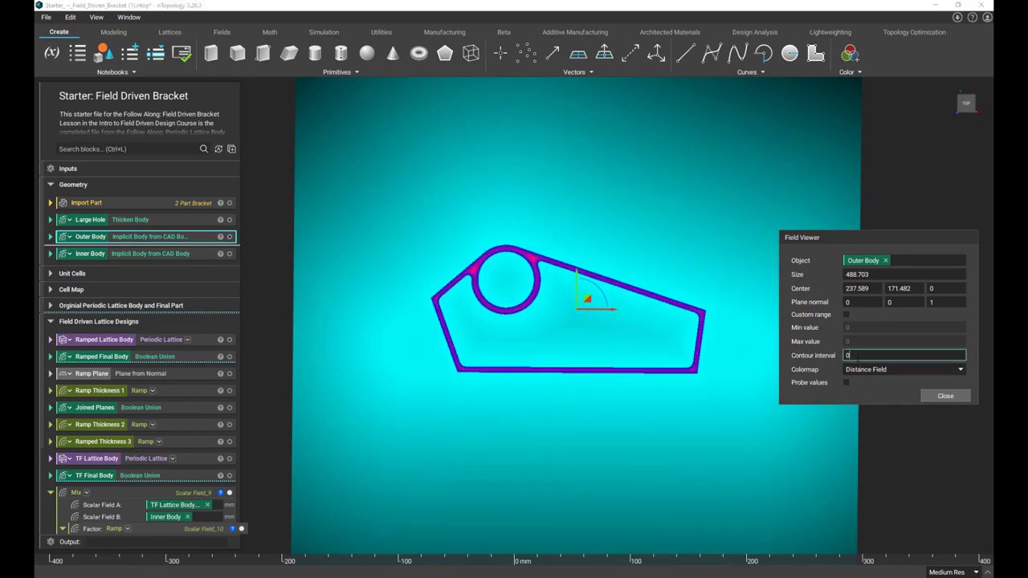
text(5)
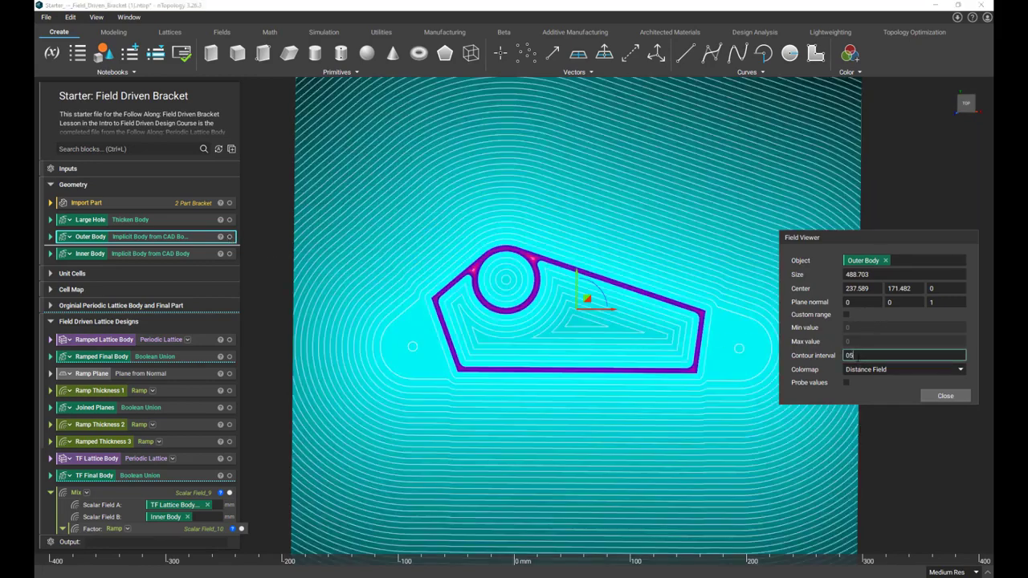
click(845, 382)
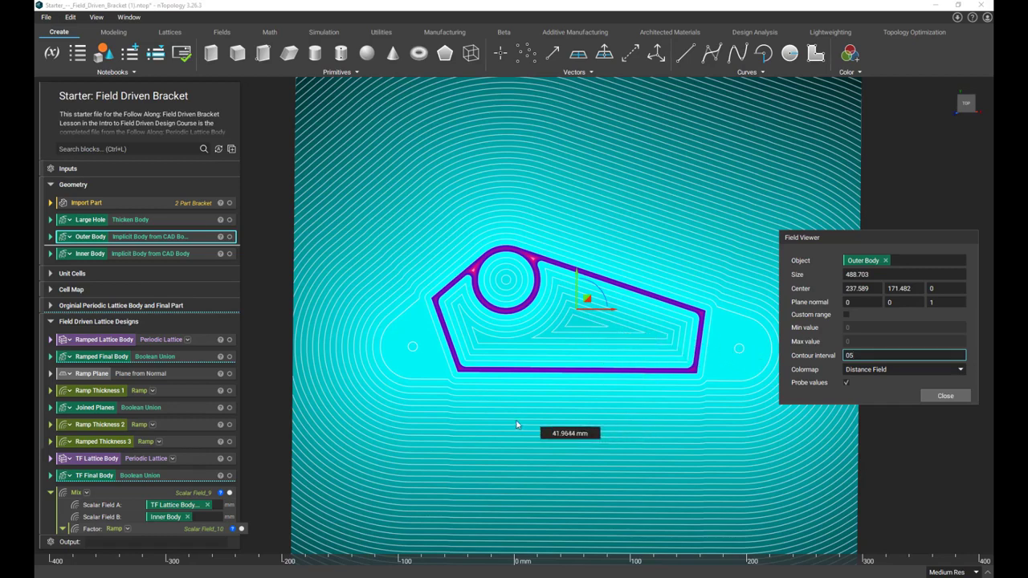
- Use Outer Body as the scalar field of the factor's Ramp and set its In min to 0 mm
click(98, 238)
drag(98, 239, 171, 433)
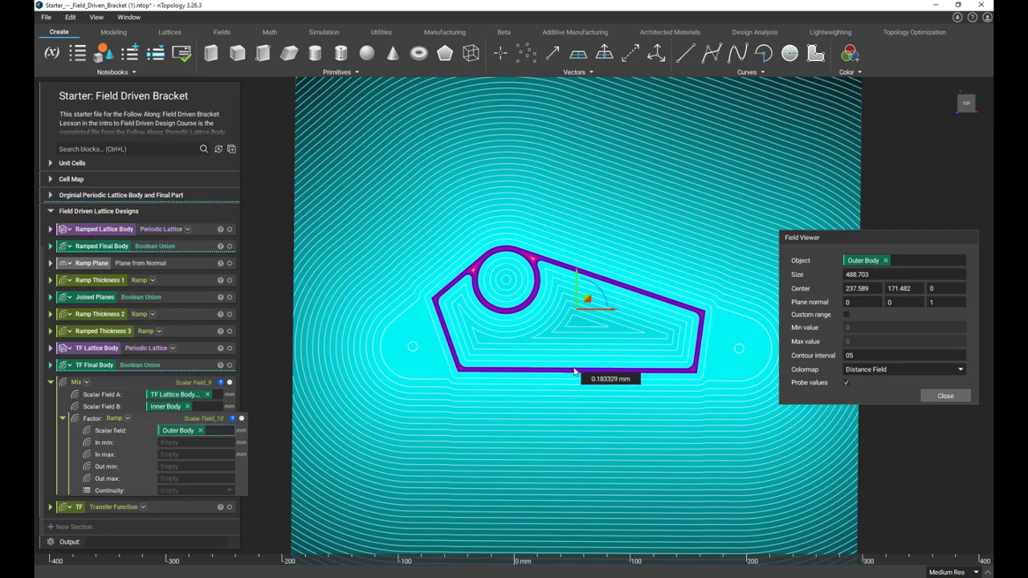
click(163, 442)
text(0mm)
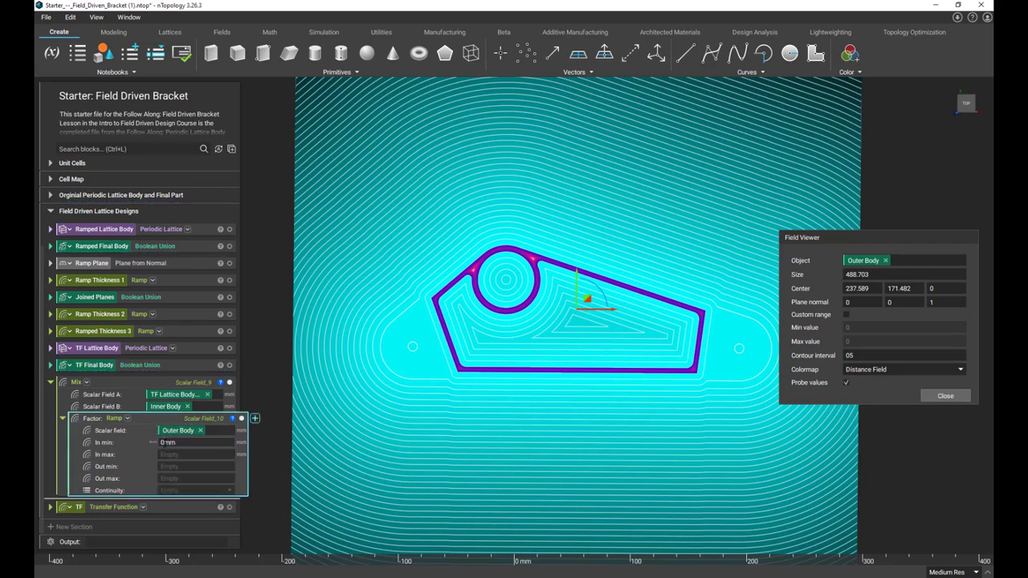
key(Tab)
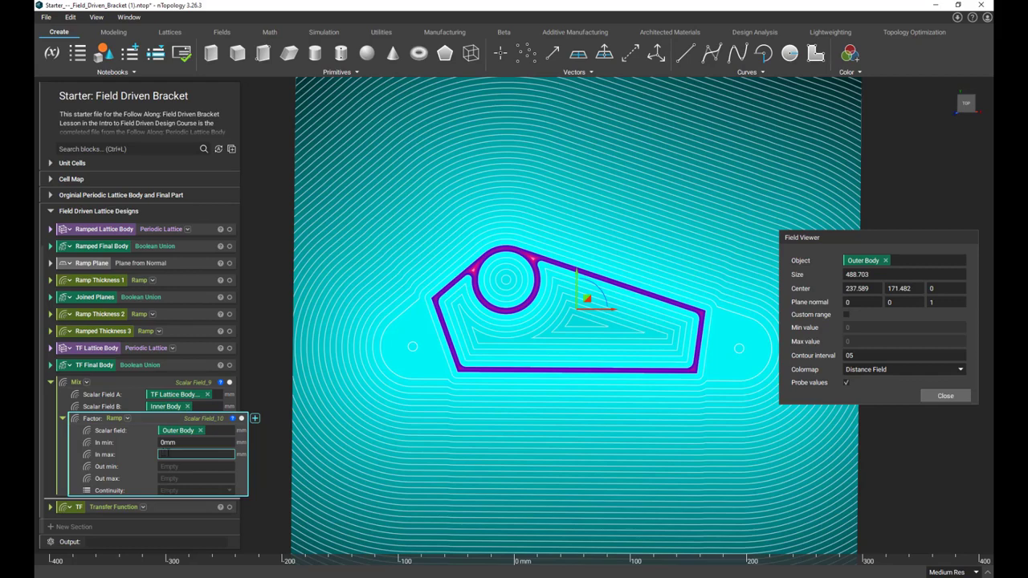
- Complete the factor's Ramp with In max 35, Out min 1, Out max 0 and Geometric (C0) continuity
click(191, 465)
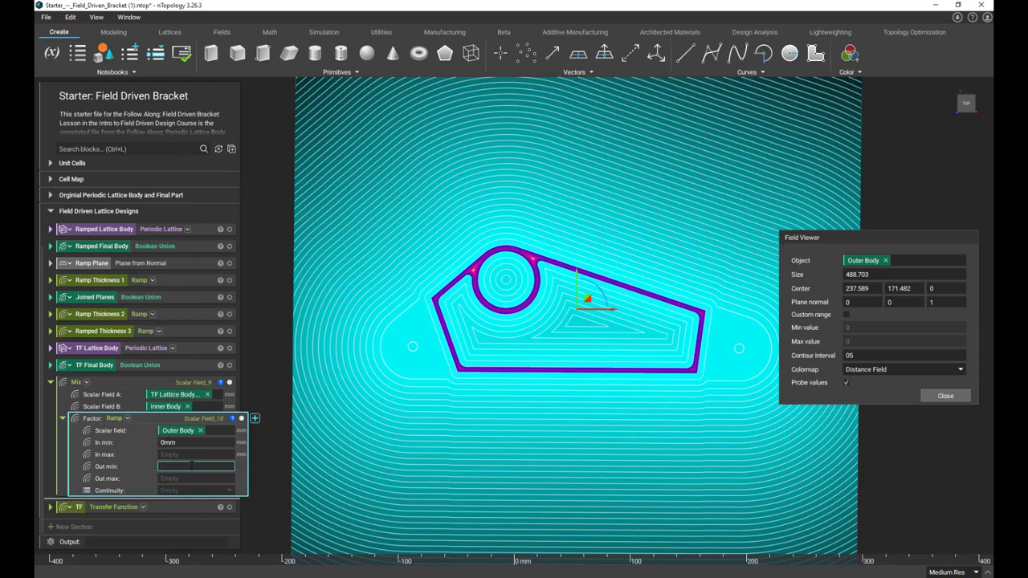
text(1)
click(296, 443)
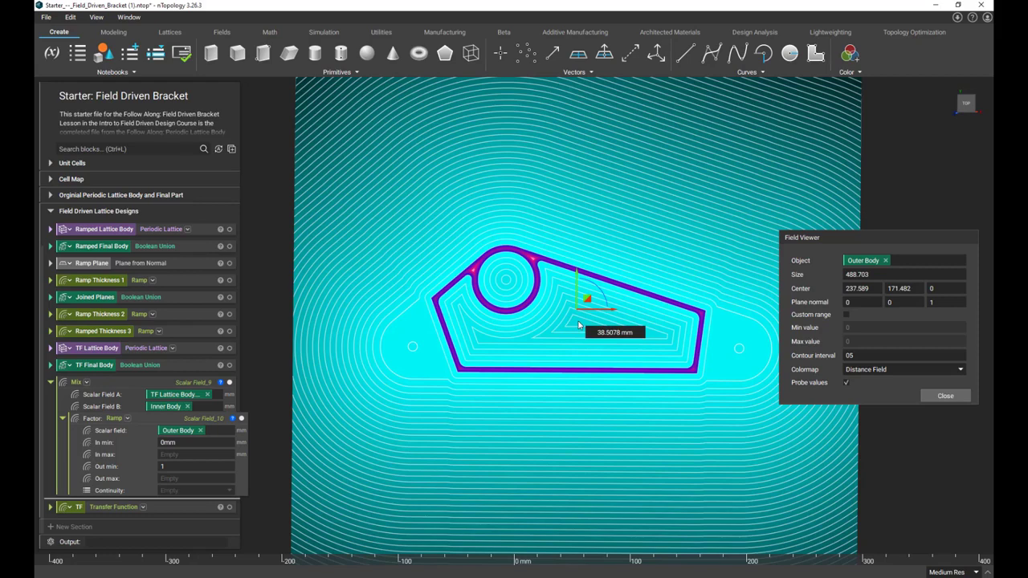
click(170, 455)
text(35)
click(190, 479)
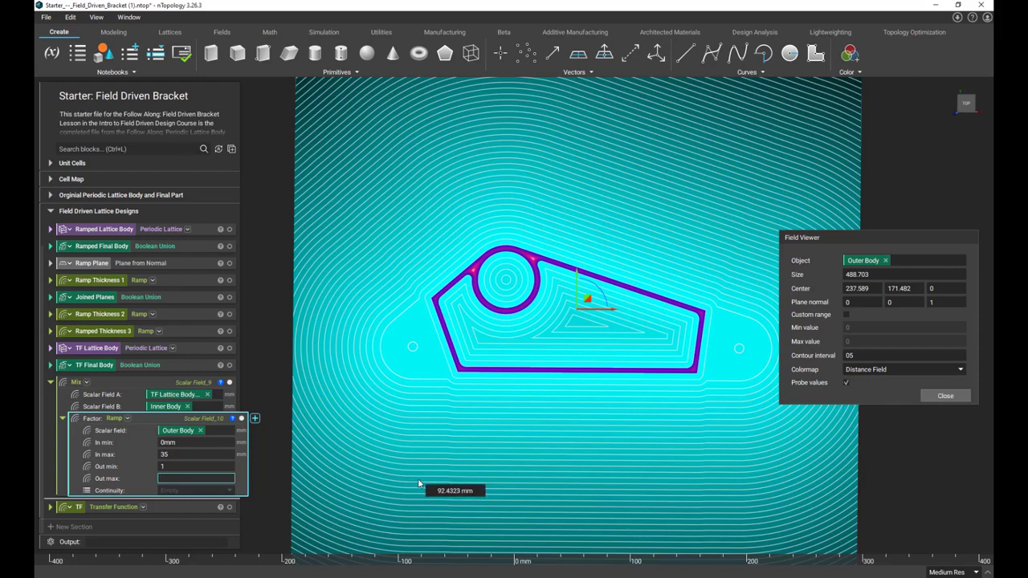
text(0)
key(Return)
click(224, 490)
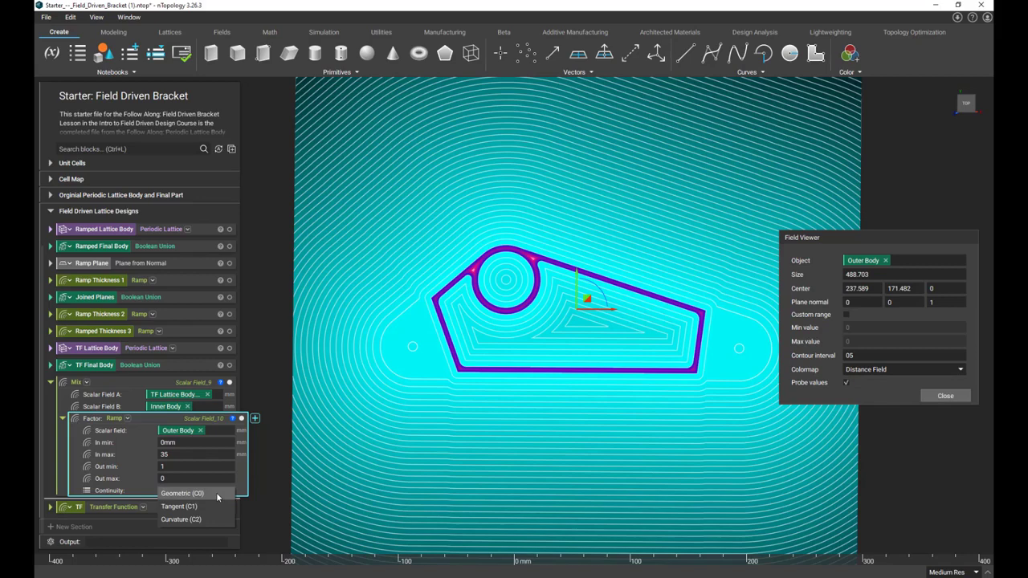
click(216, 493)
- Isolate the Mix block's result, close the field view and inspect the mixed lattice shape
click(184, 383)
key(i)
click(946, 396)
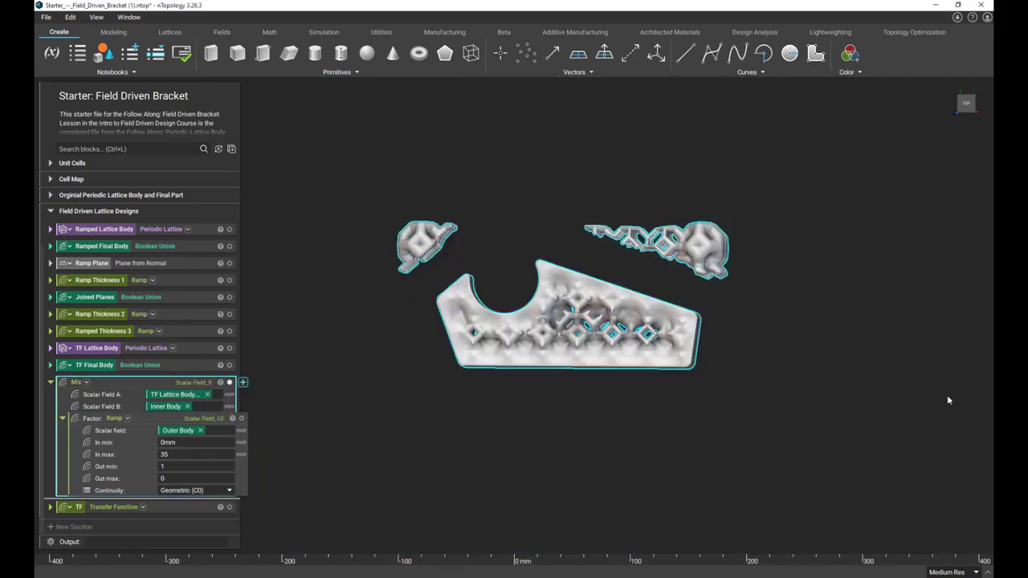
right_drag(581, 326, 541, 426)
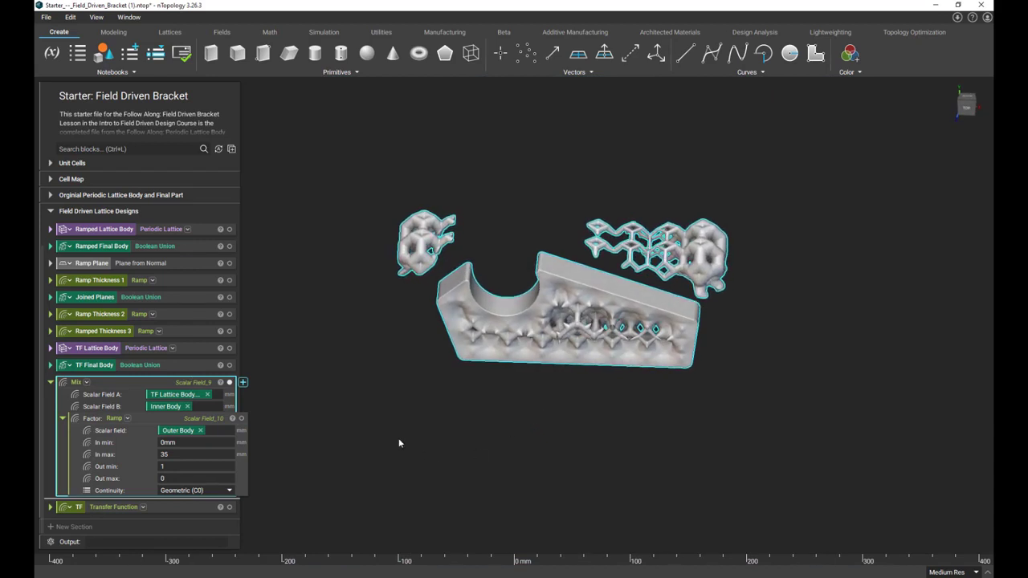
scroll(394, 449, up, 2)
right_drag(374, 483, 391, 408)
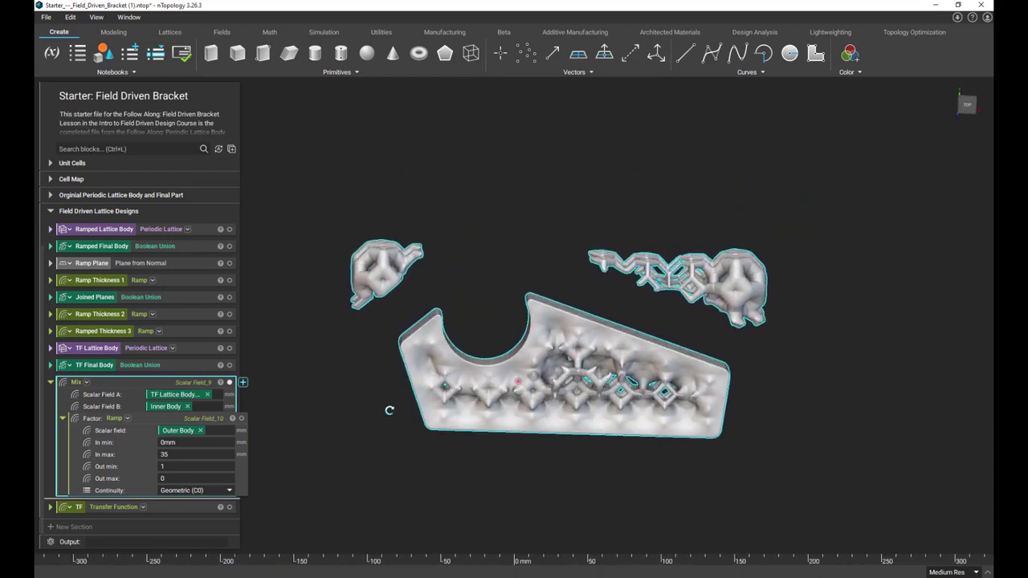
scroll(391, 408, up, 2)
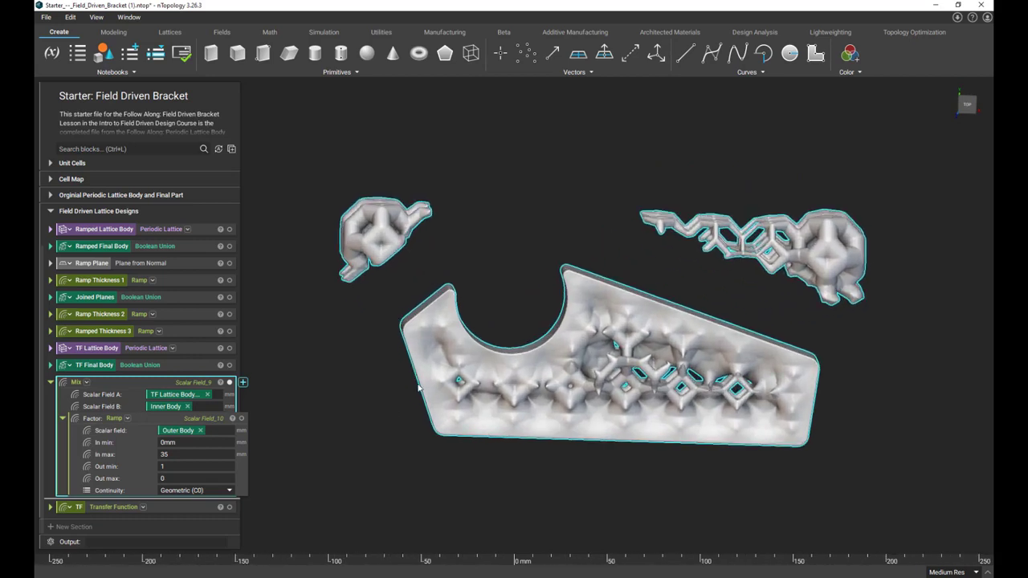
middle_drag(418, 385, 416, 365)
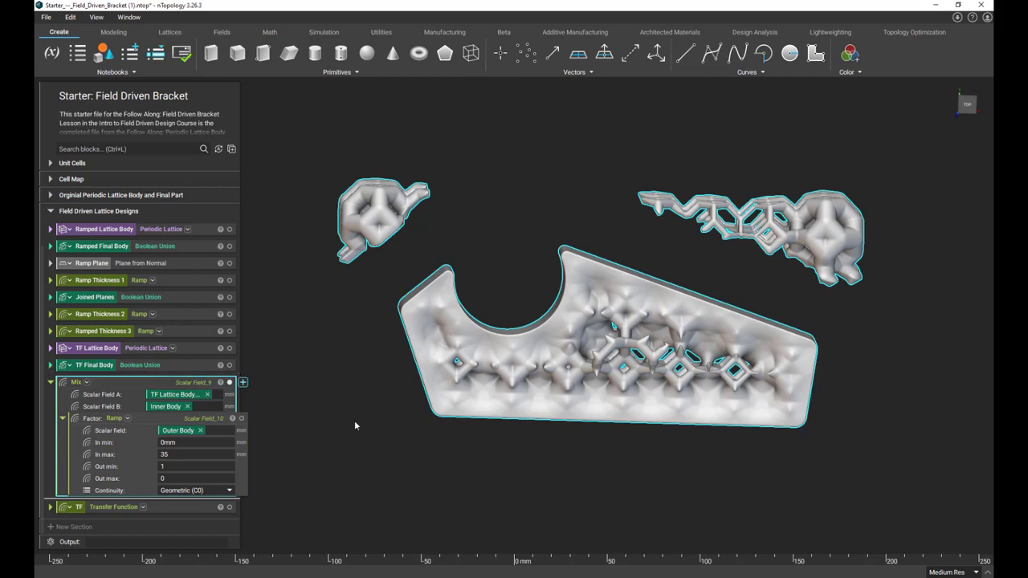
- Duplicate the TF Final Body block and rename the copy Mixed Final Body
right_click(129, 366)
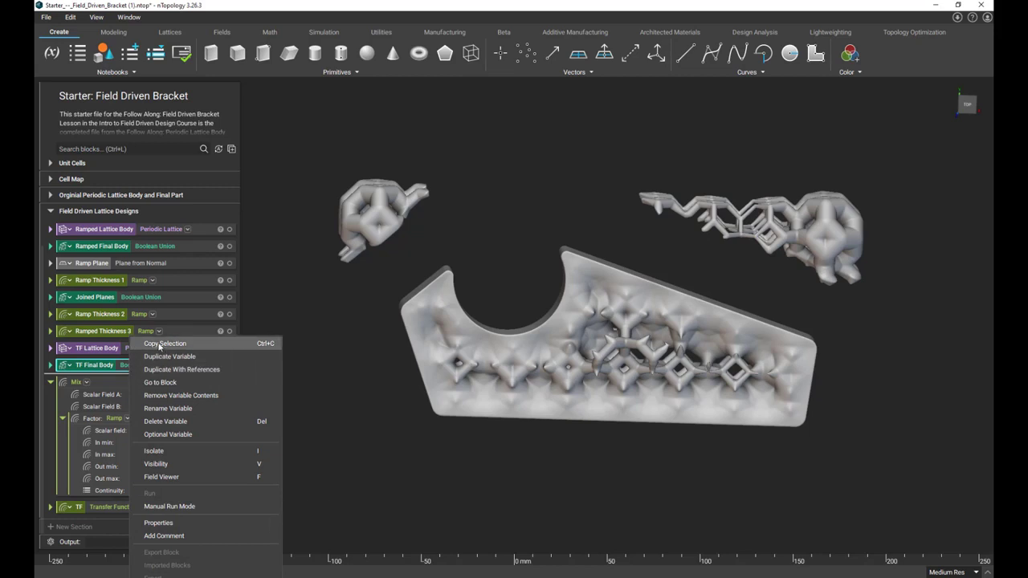
click(164, 343)
key(ctrl+v)
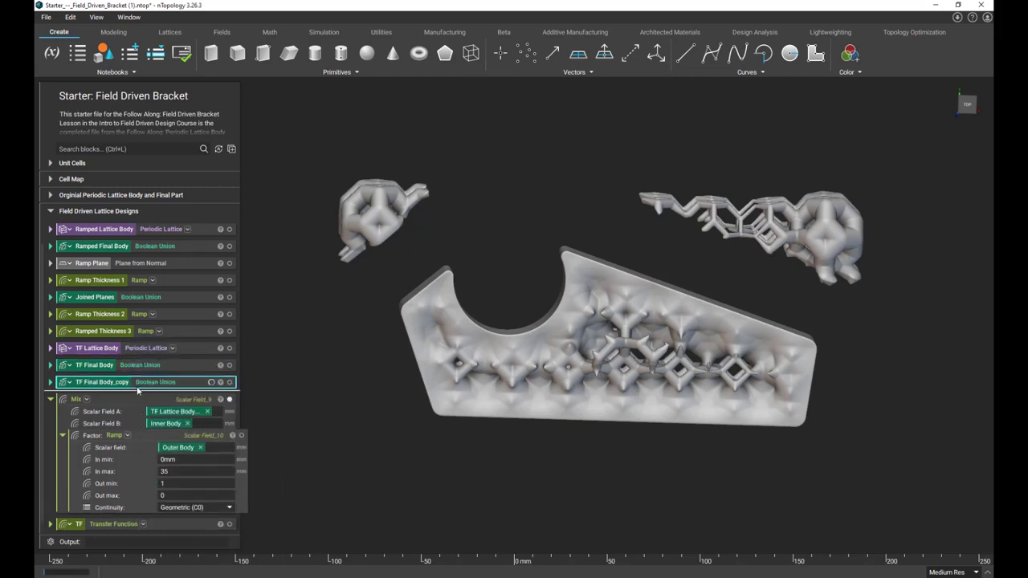
double_click(102, 386)
text(Mixed Final Body)
- Turn the Mix block into a variable named Mix
right_click(121, 396)
click(154, 409)
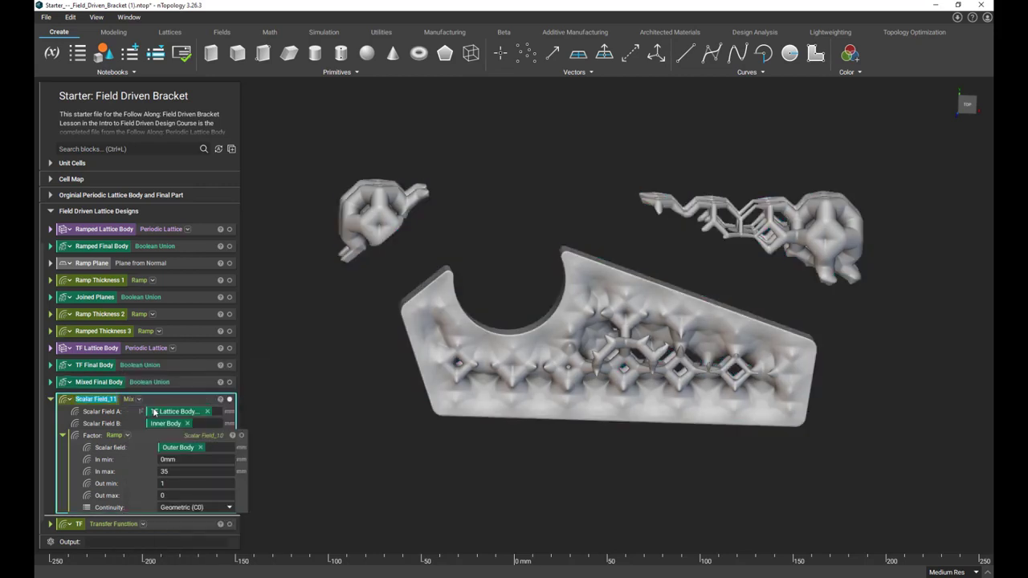
text(Mix)
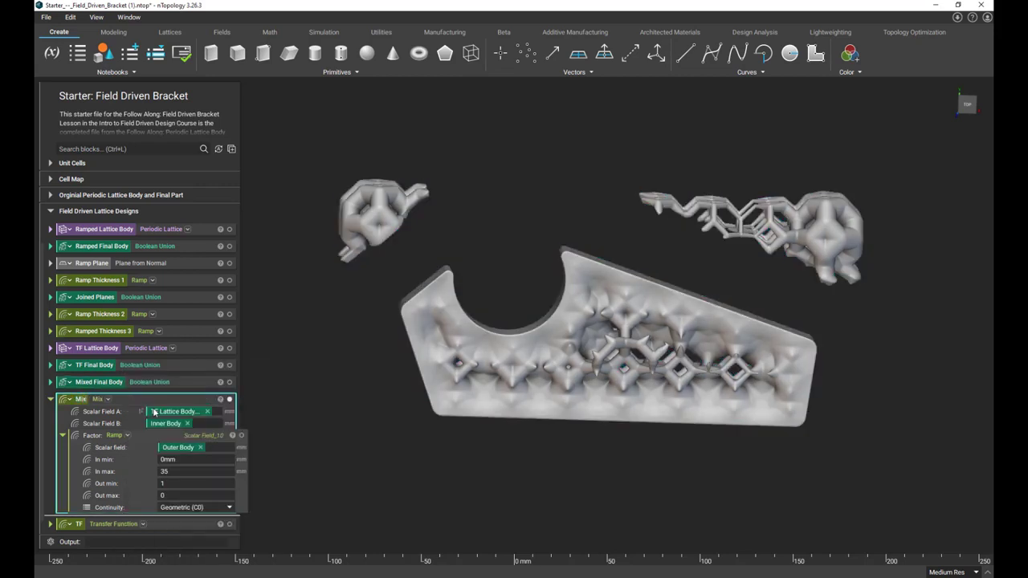
- Use the Mix variable as the first body of the Boolean Intersect inside Mixed Final Body
click(60, 384)
scroll(120, 468, down, 1)
drag(121, 468, 207, 419)
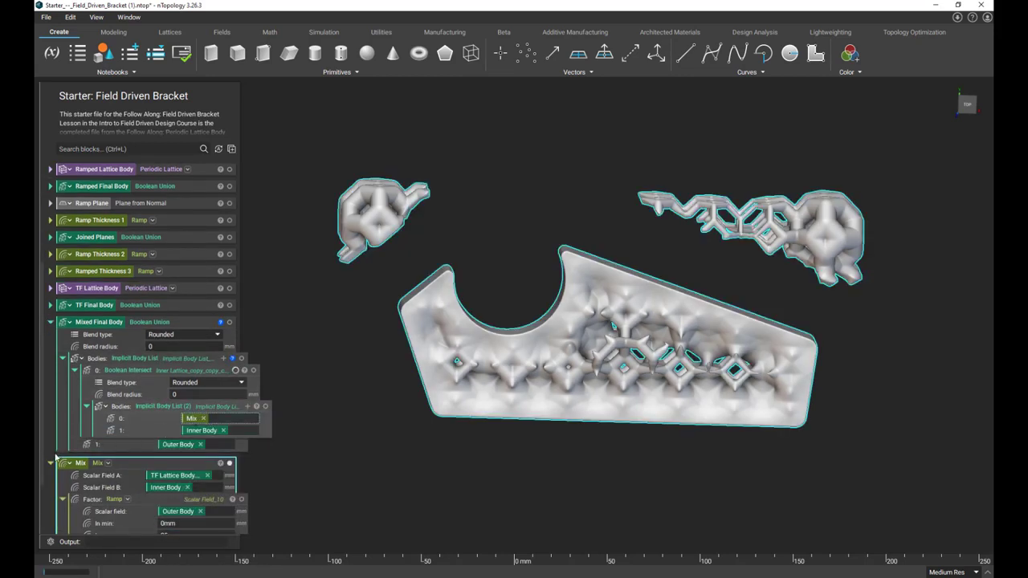
click(50, 463)
- Isolate Mixed Final Body to inspect the bracket, and collapse its block and expand the Mix block
click(202, 350)
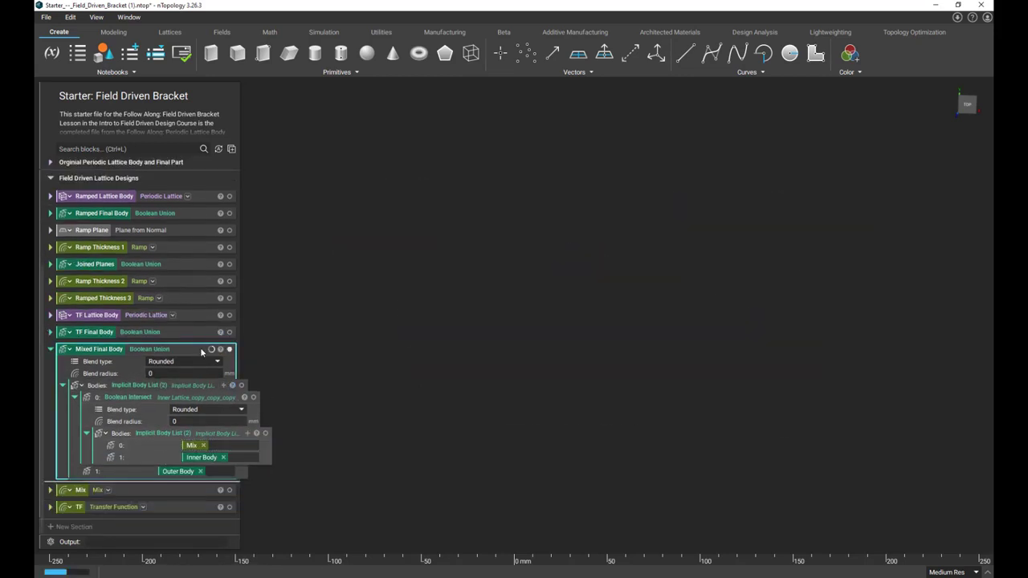
mouse_move(538, 453)
right_down()
mouse_move(602, 336)
mouse_move(507, 463)
mouse_move(416, 499)
mouse_move(415, 457)
mouse_move(557, 468)
mouse_move(556, 458)
right_up()
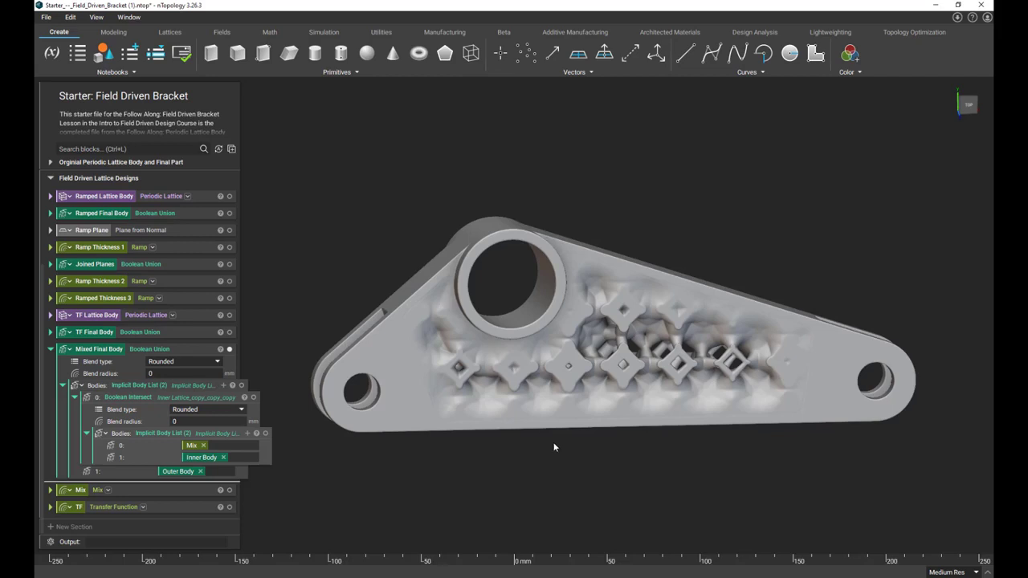
scroll(554, 433, up, 2)
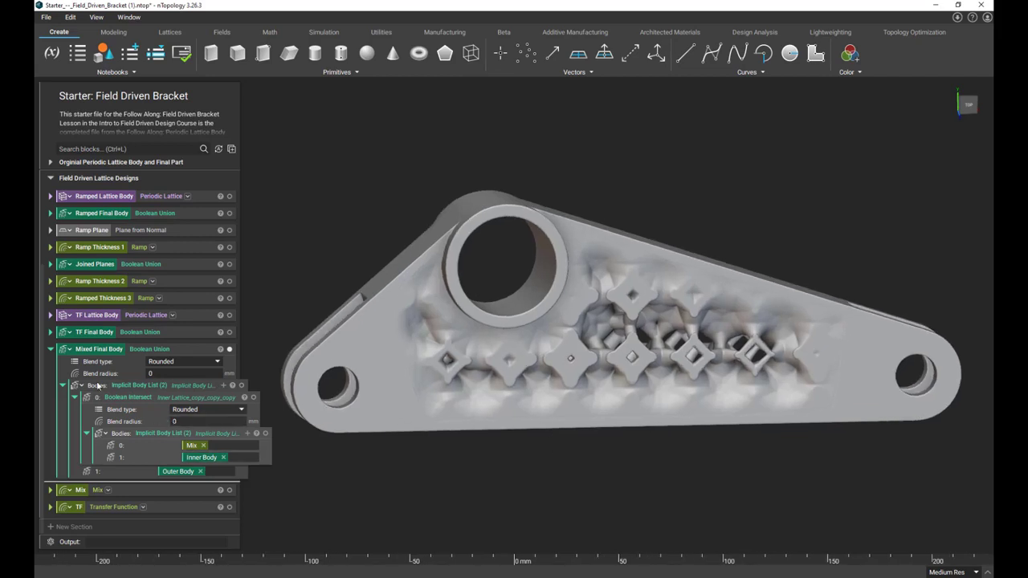
click(51, 350)
click(51, 481)
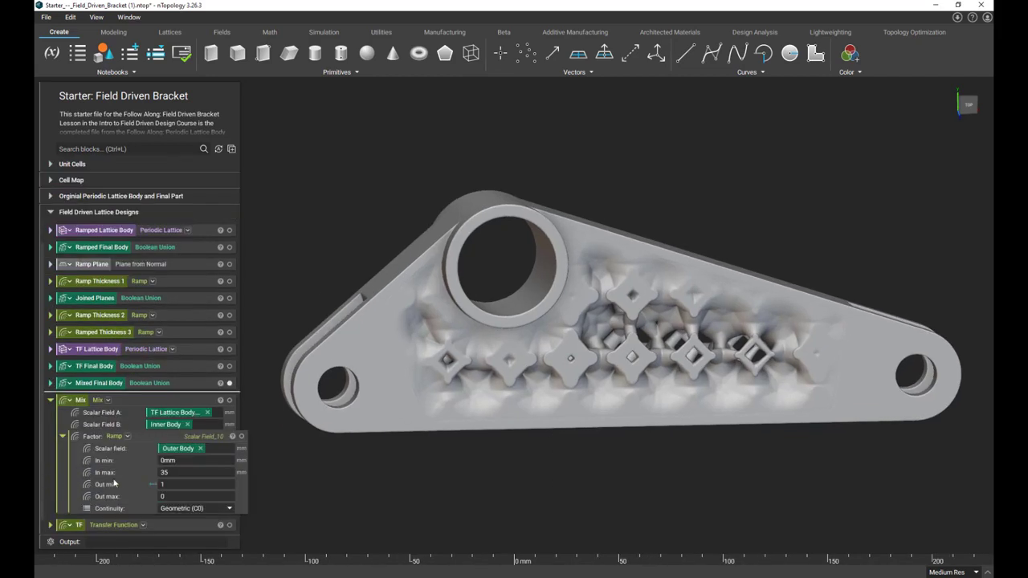
- Try In max values of 11.5682 and 26.8706 in the Mix factor's Ramp
drag(154, 474, 102, 478)
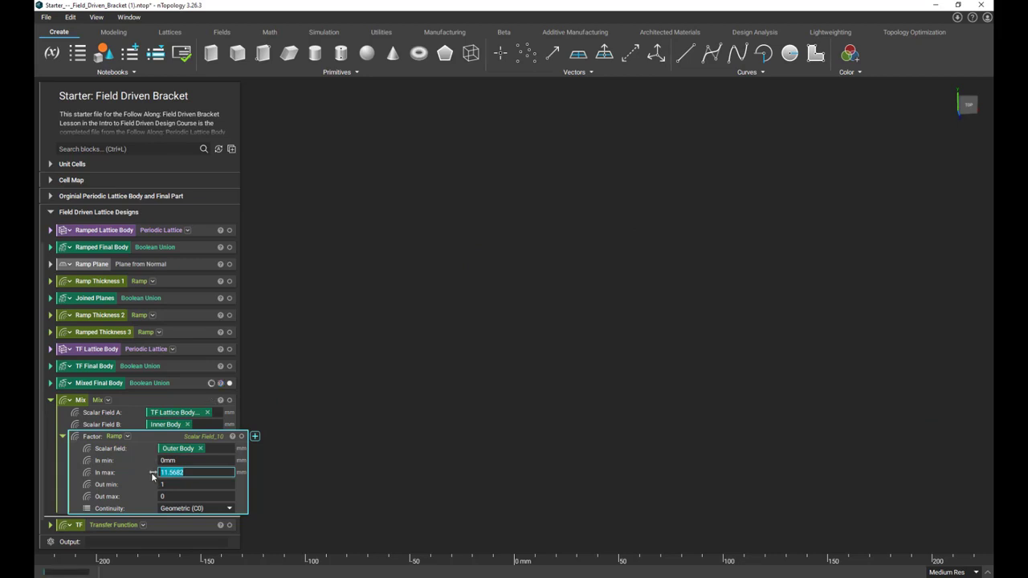
drag(151, 473, 184, 471)
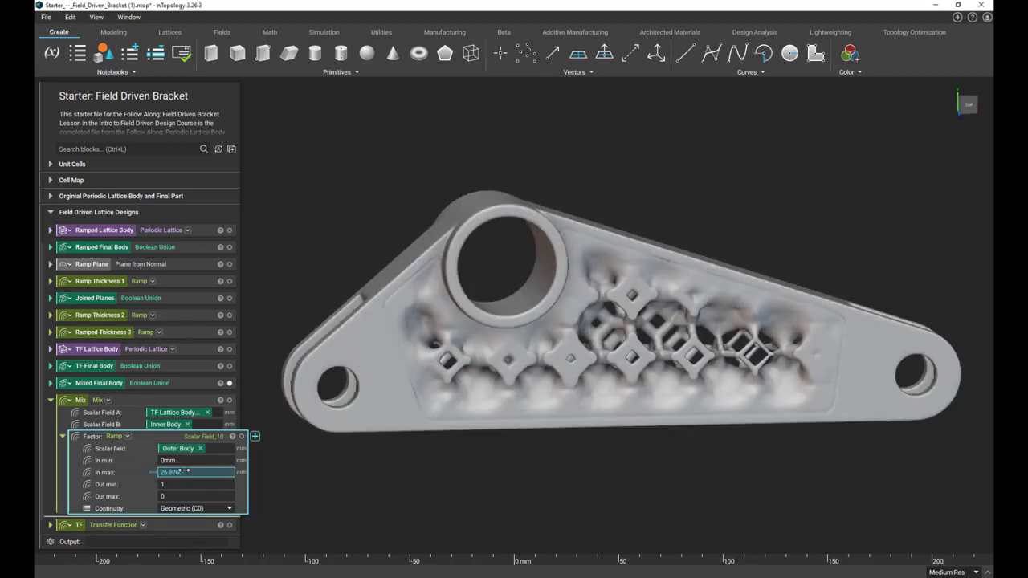
click(303, 496)
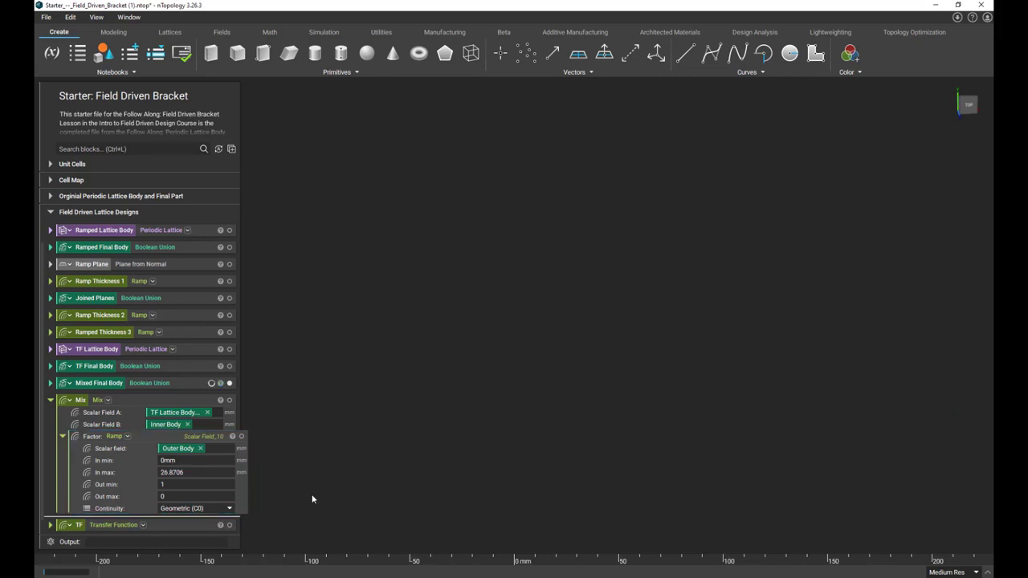
- Set the In max of the Mix factor's Ramp to 30
click(184, 472)
text(30)
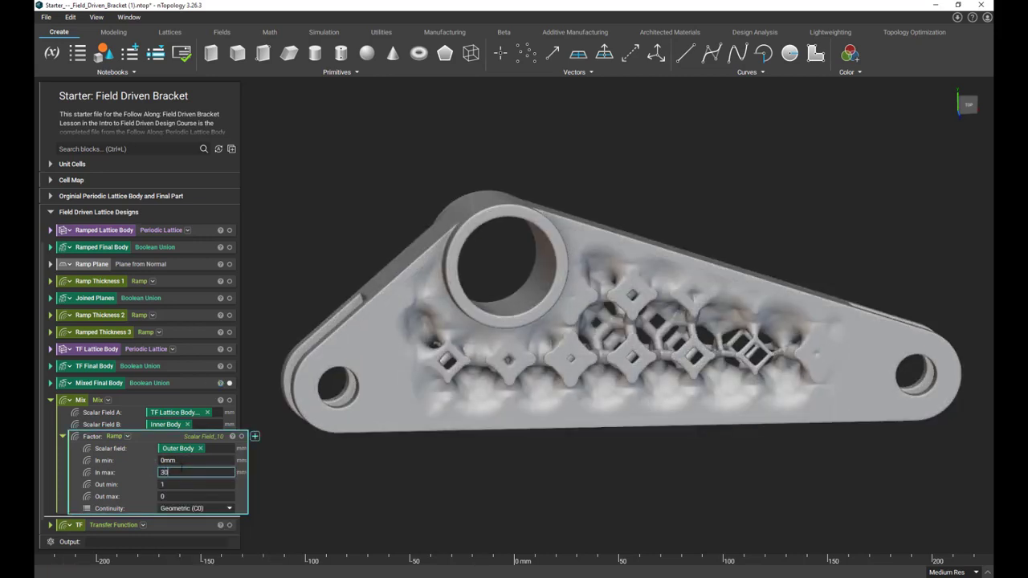
click(409, 500)
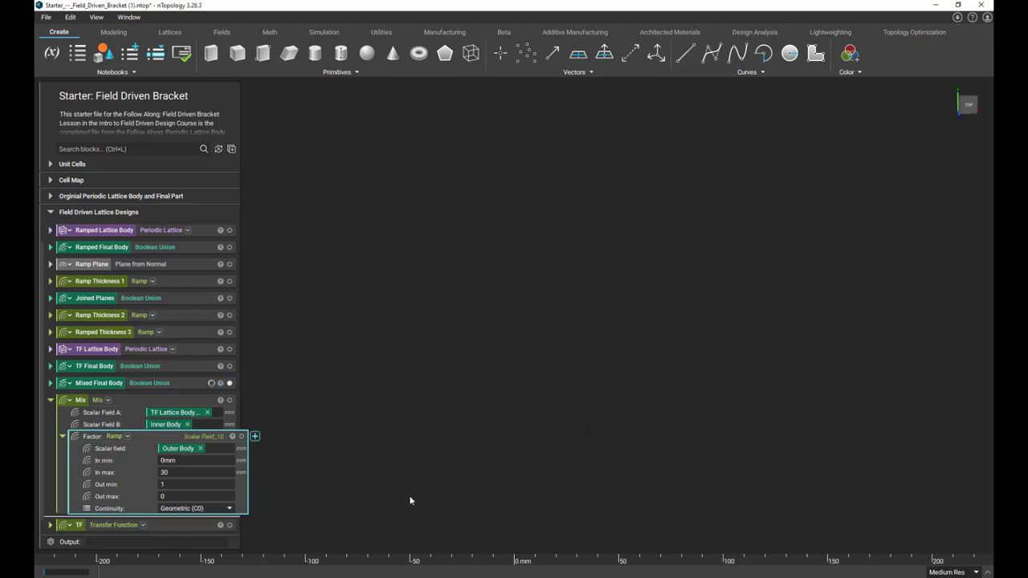